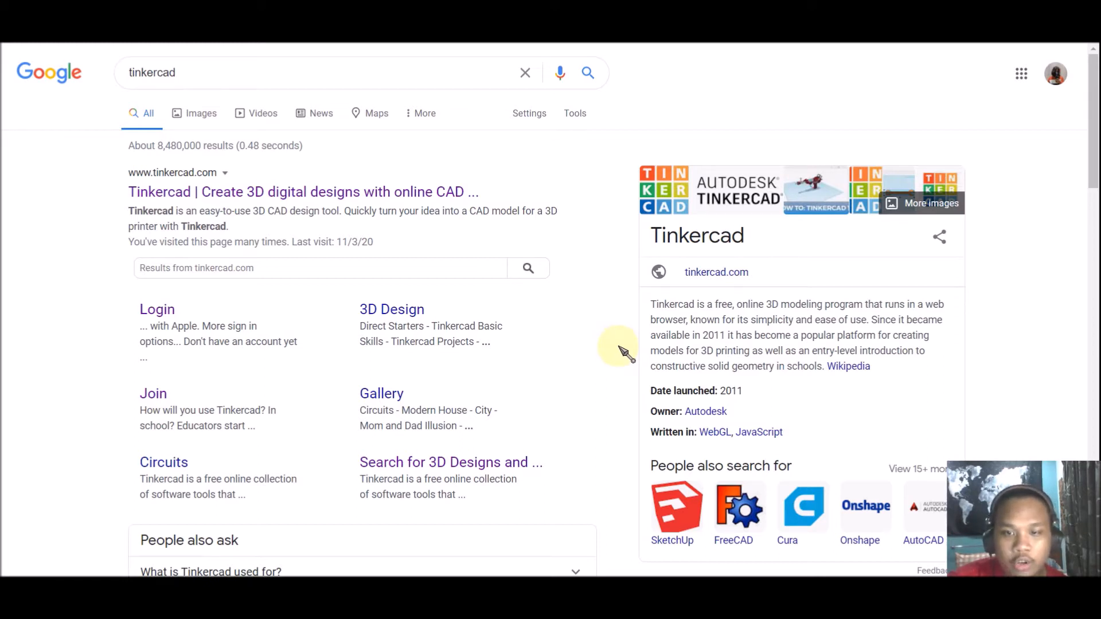
drag(710, 235, 725, 234)
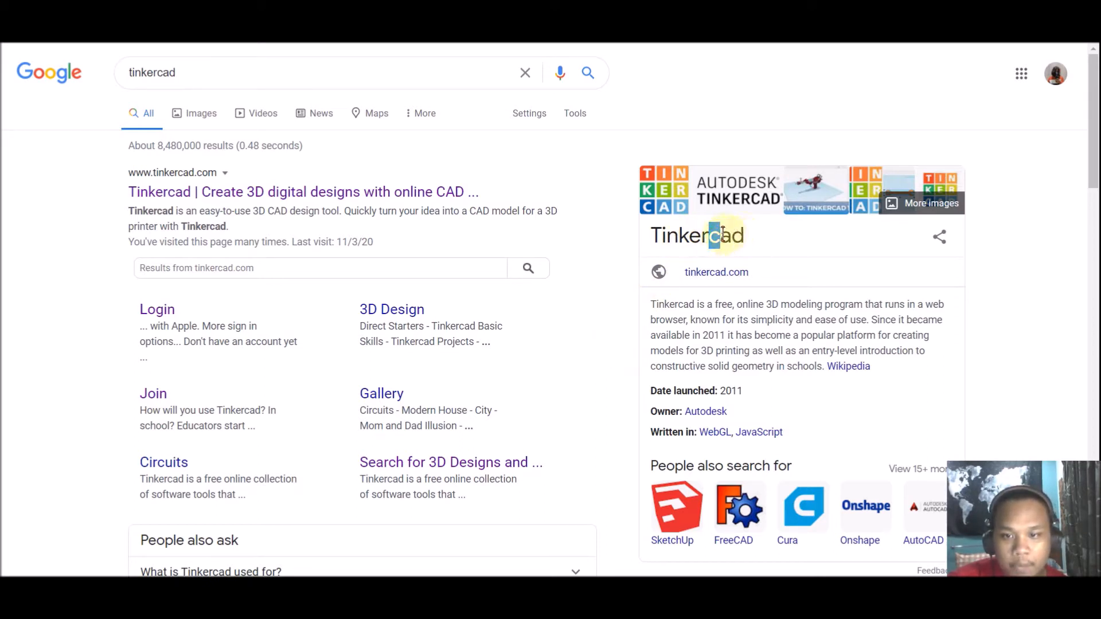
drag(651, 237, 771, 244)
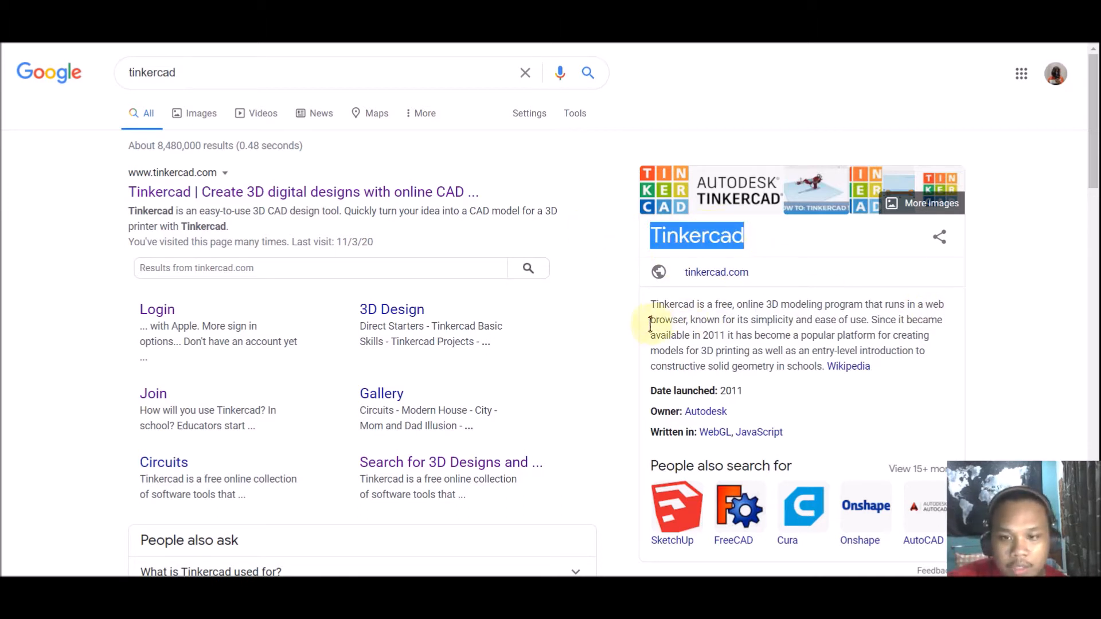
click(625, 269)
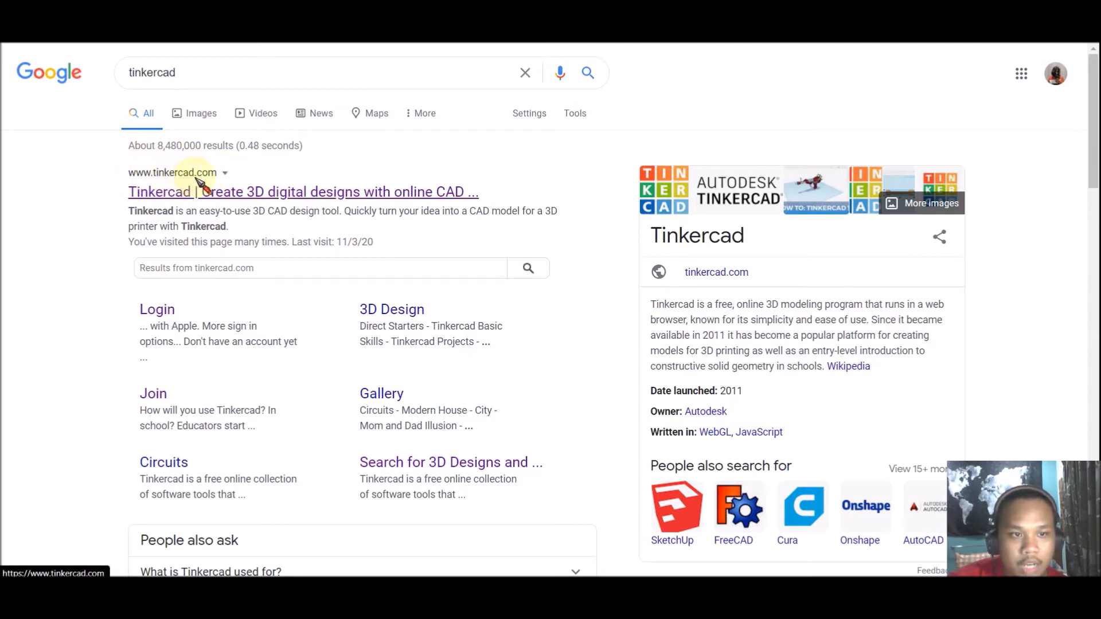
Open the Tinkercad website from the search results and join with a personal account through Google, choosing the first listed account.
click(278, 192)
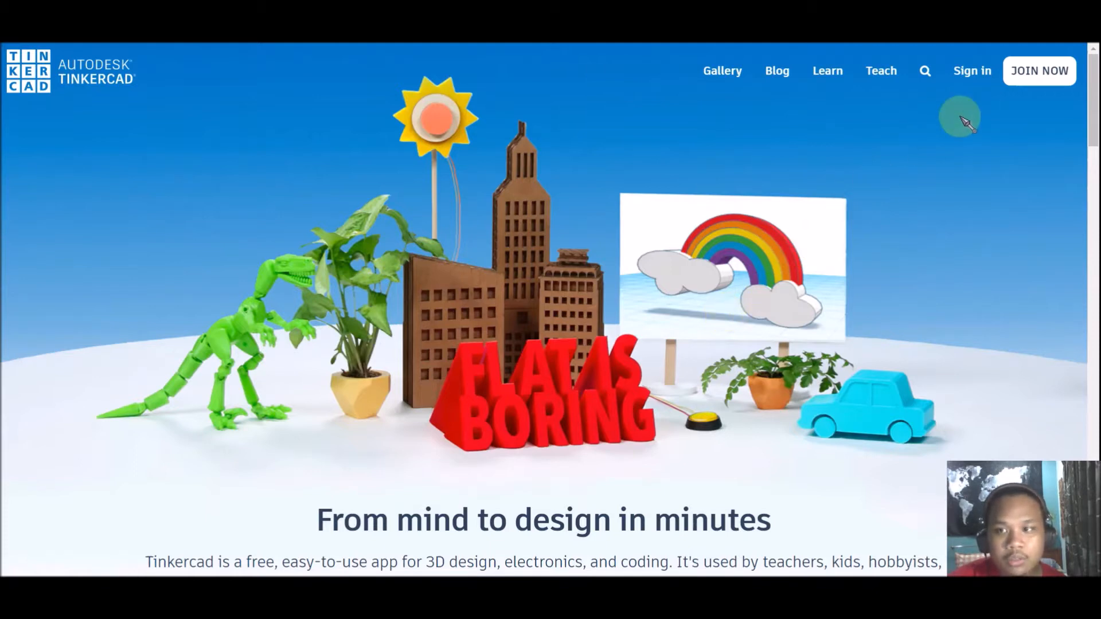
click(1041, 74)
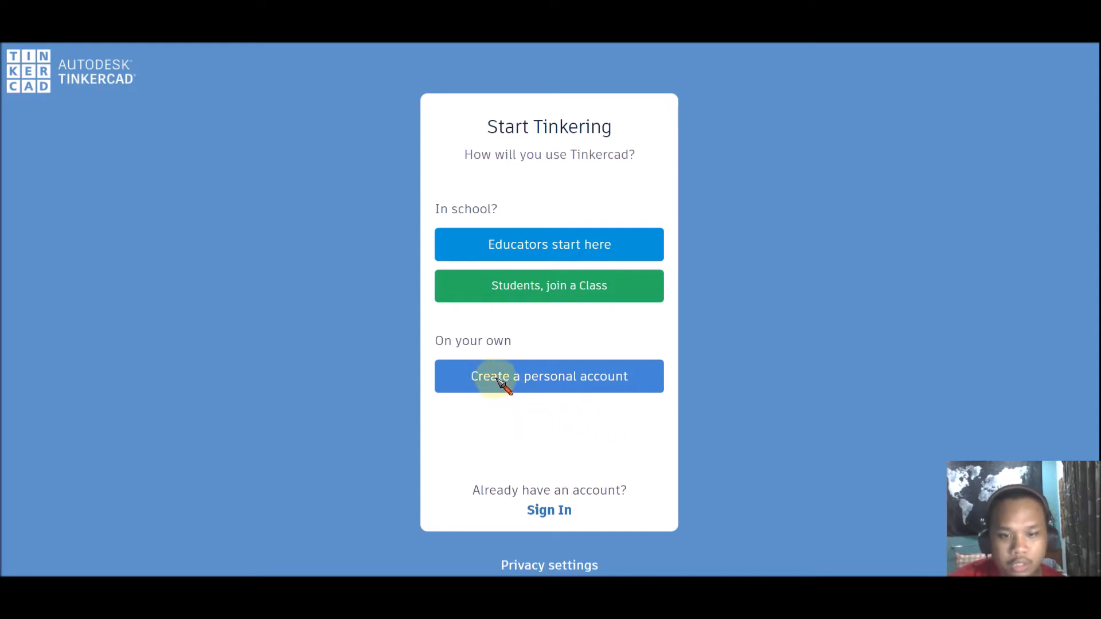
click(564, 382)
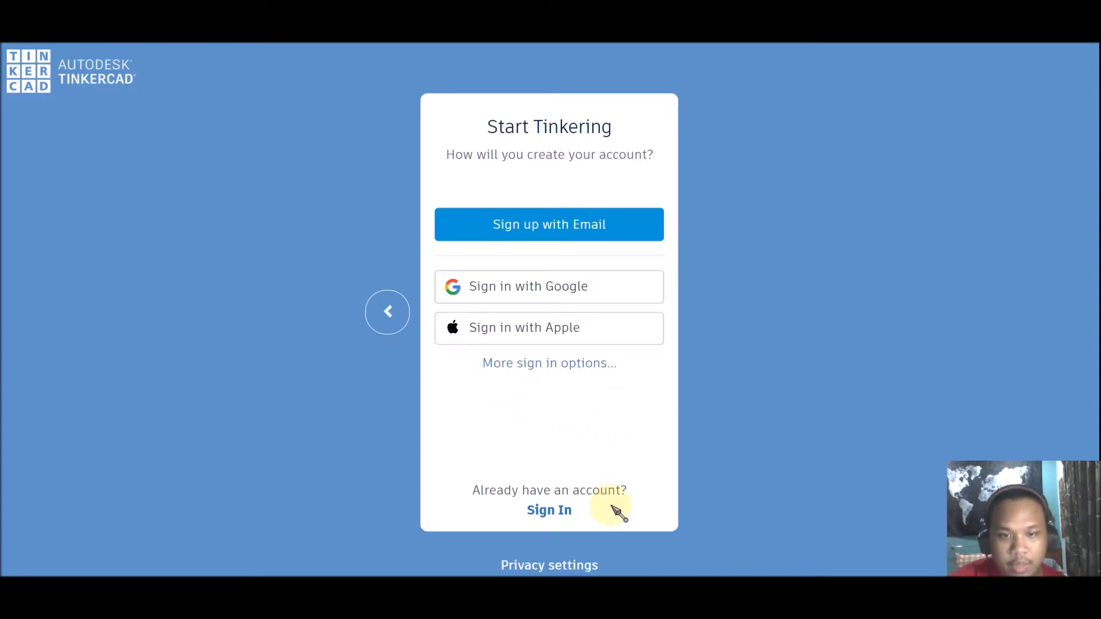
click(602, 231)
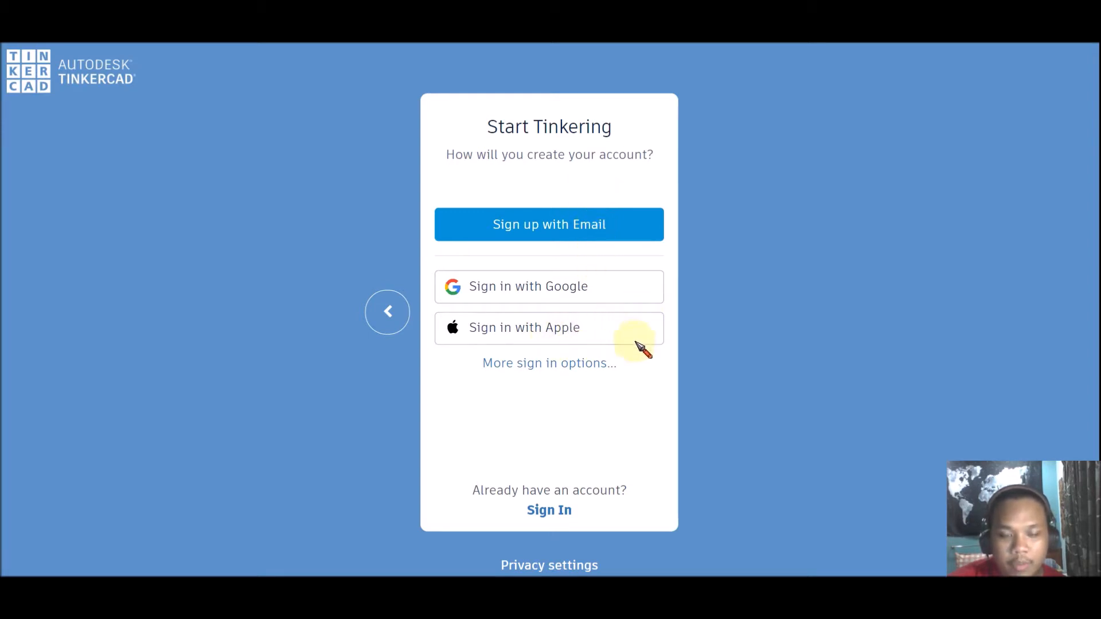
click(580, 293)
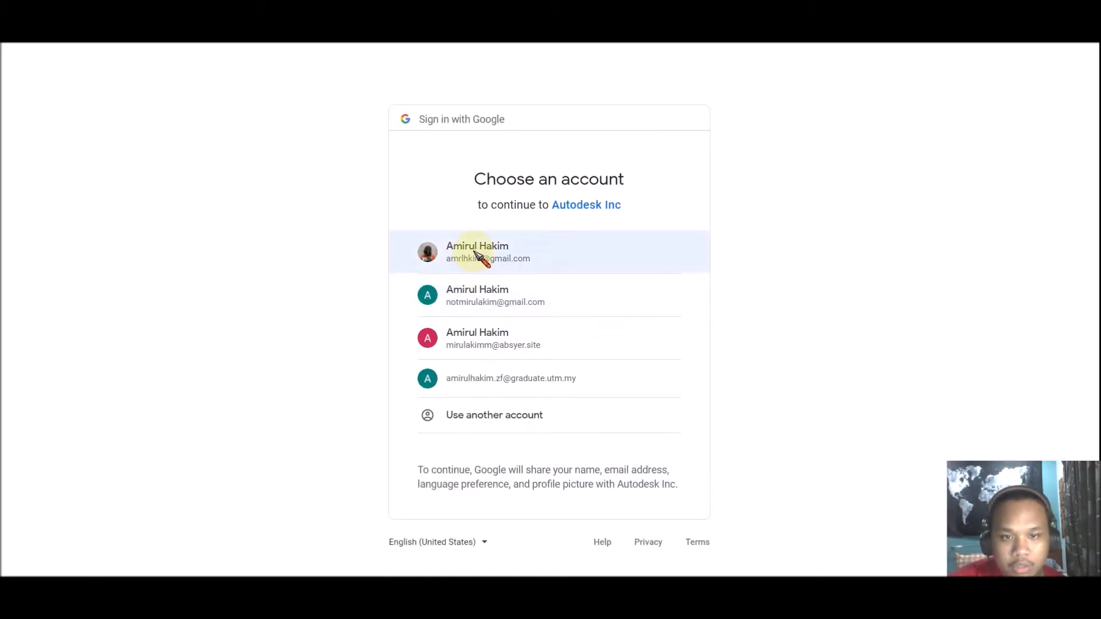
click(474, 253)
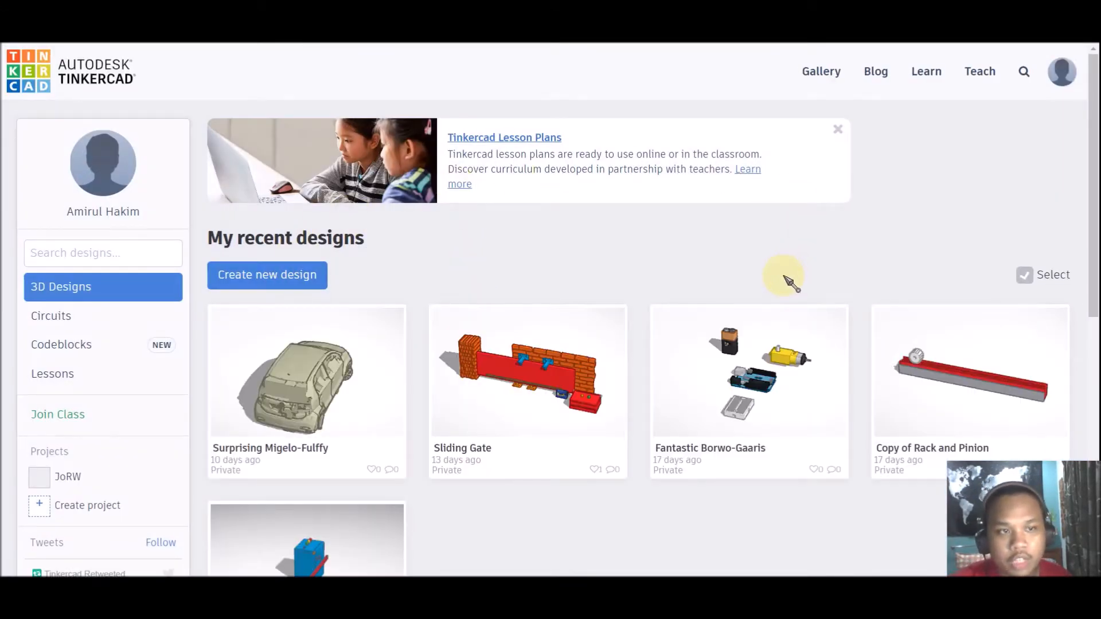
Create a new 3D design from the dashboard's recent designs section.
scroll(740, 306, down, 6)
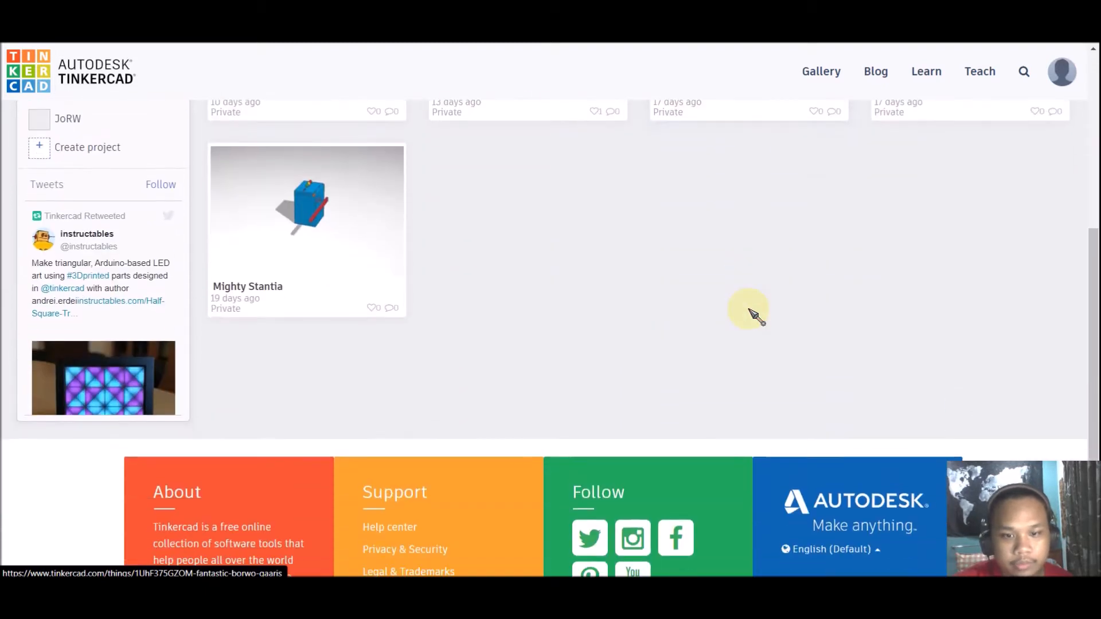
scroll(756, 316, up, 6)
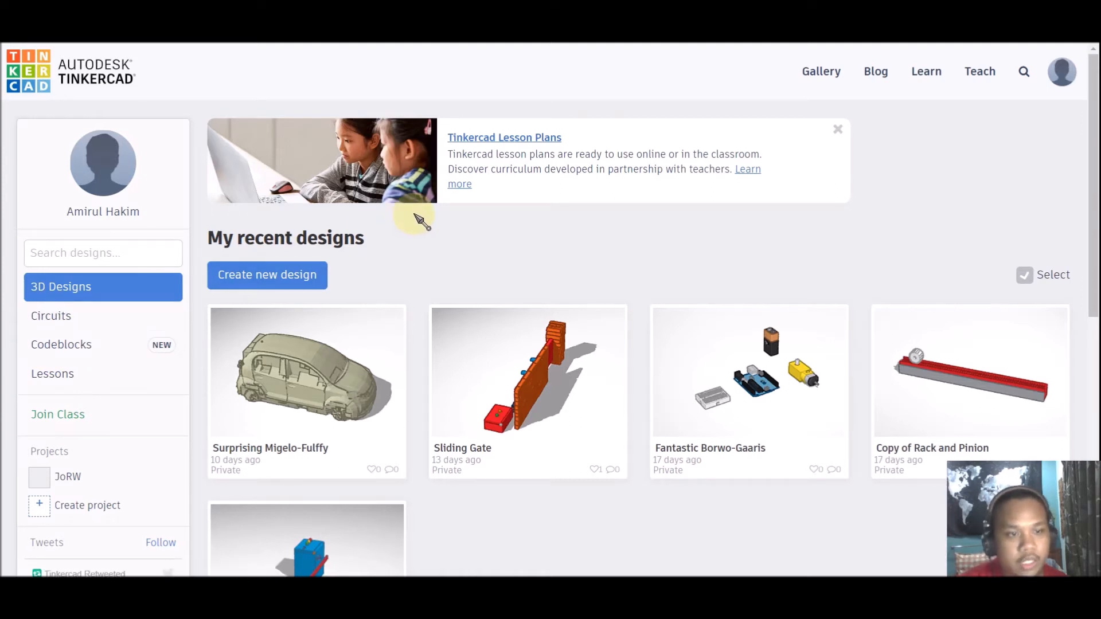
click(86, 294)
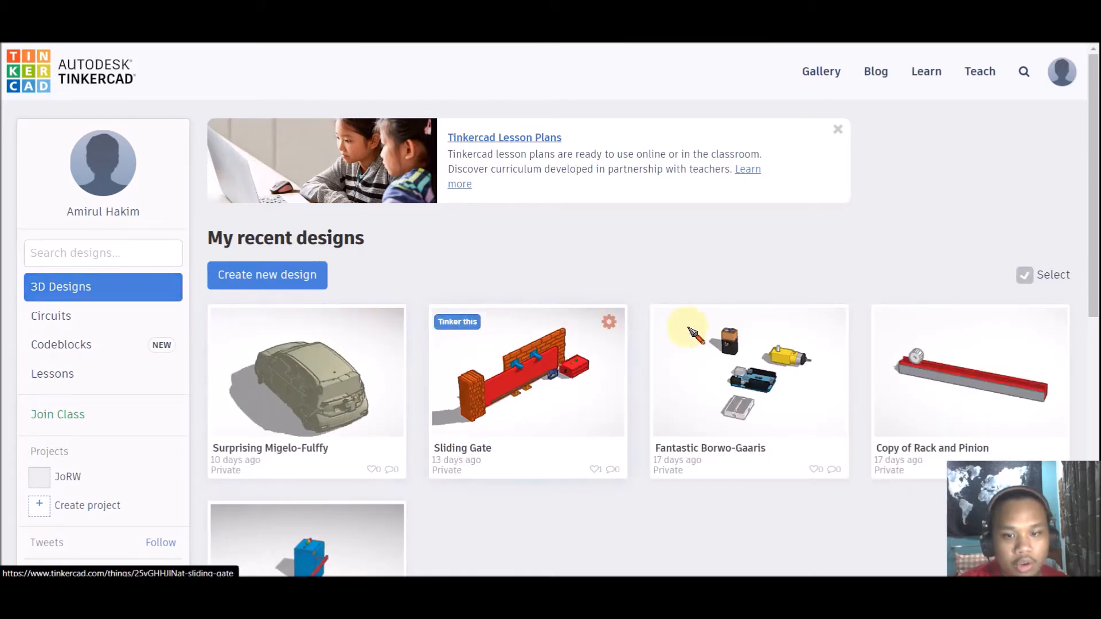
scroll(740, 479, down, 2)
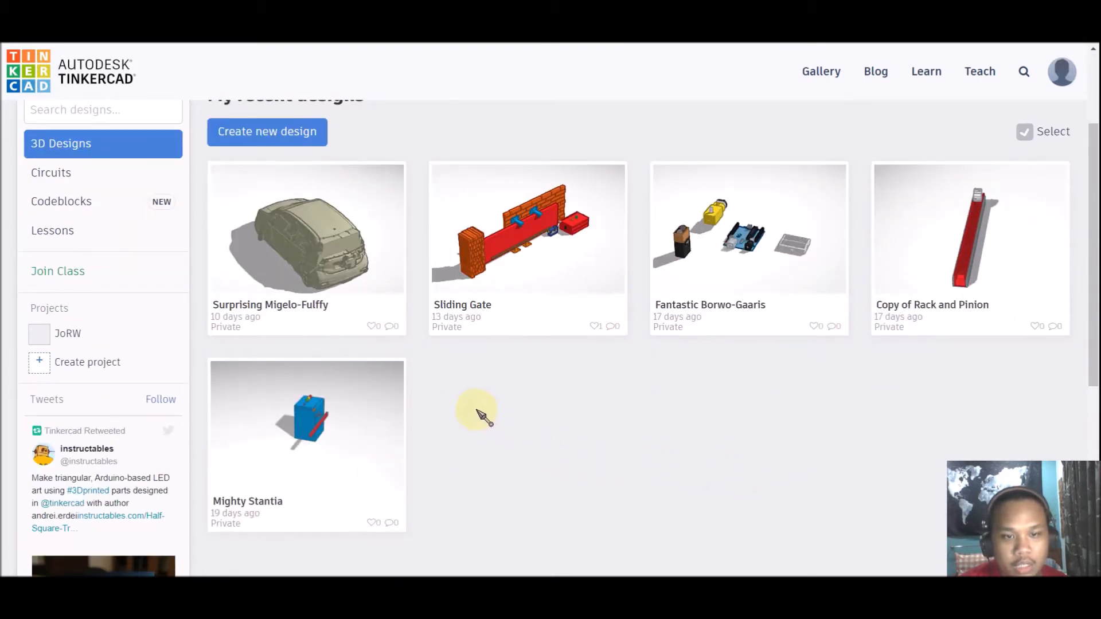
scroll(501, 474, up, 2)
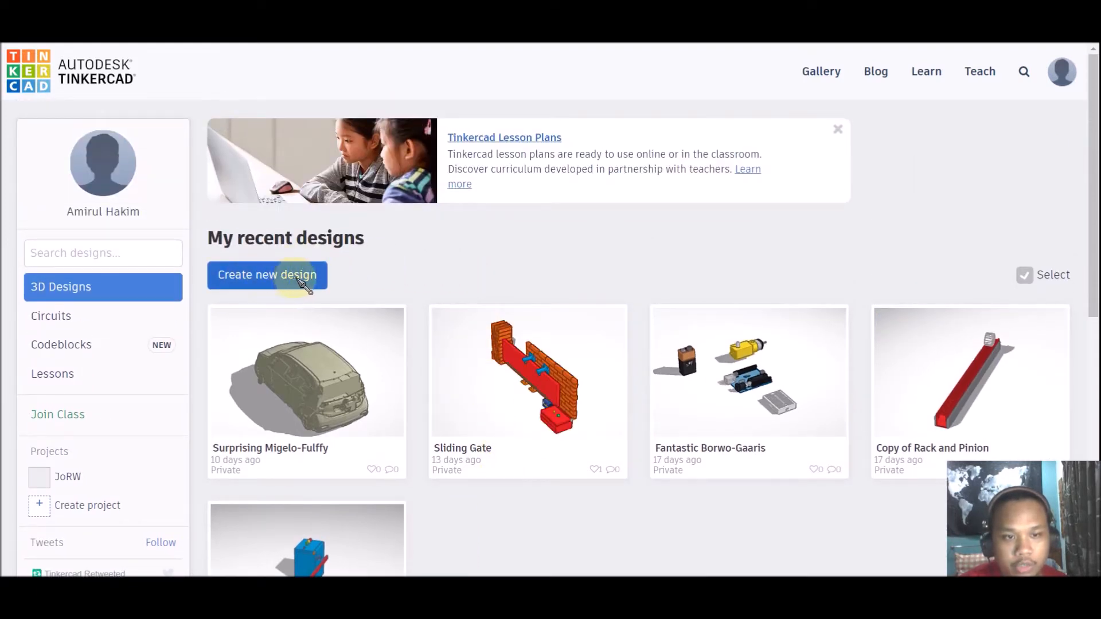
click(267, 281)
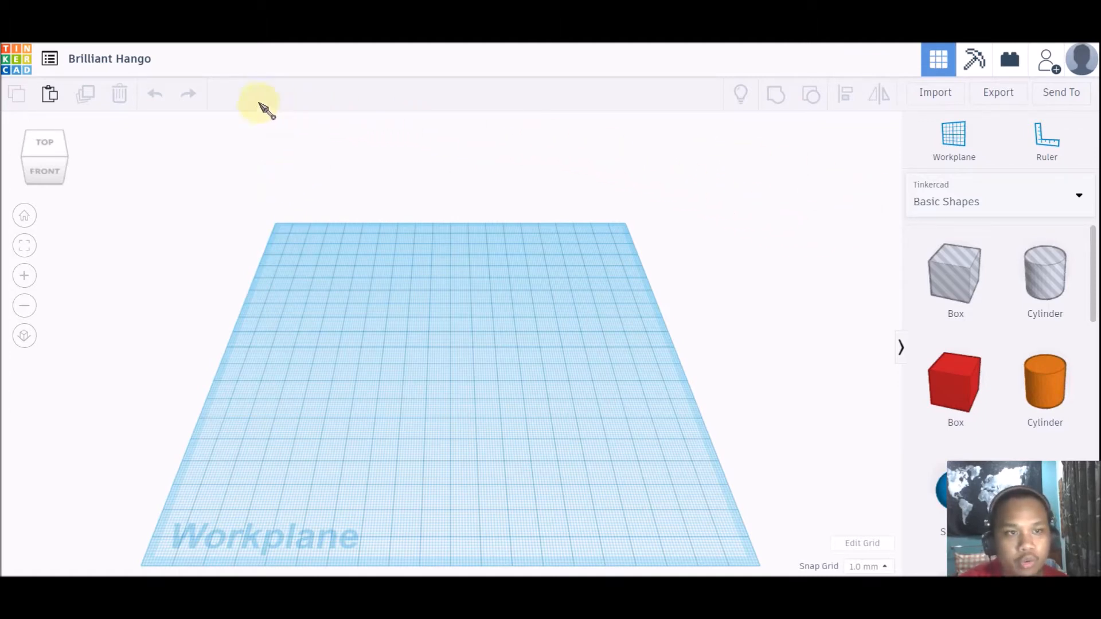
Rename the new design as Hands_On_Test.
click(142, 60)
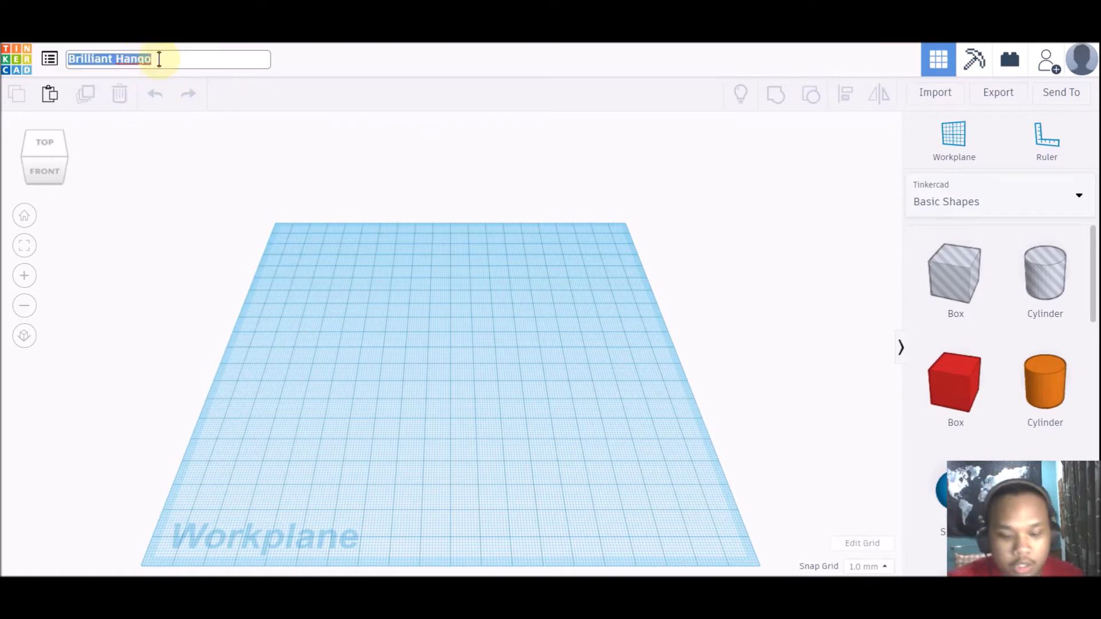
text(Hands_On_Test)
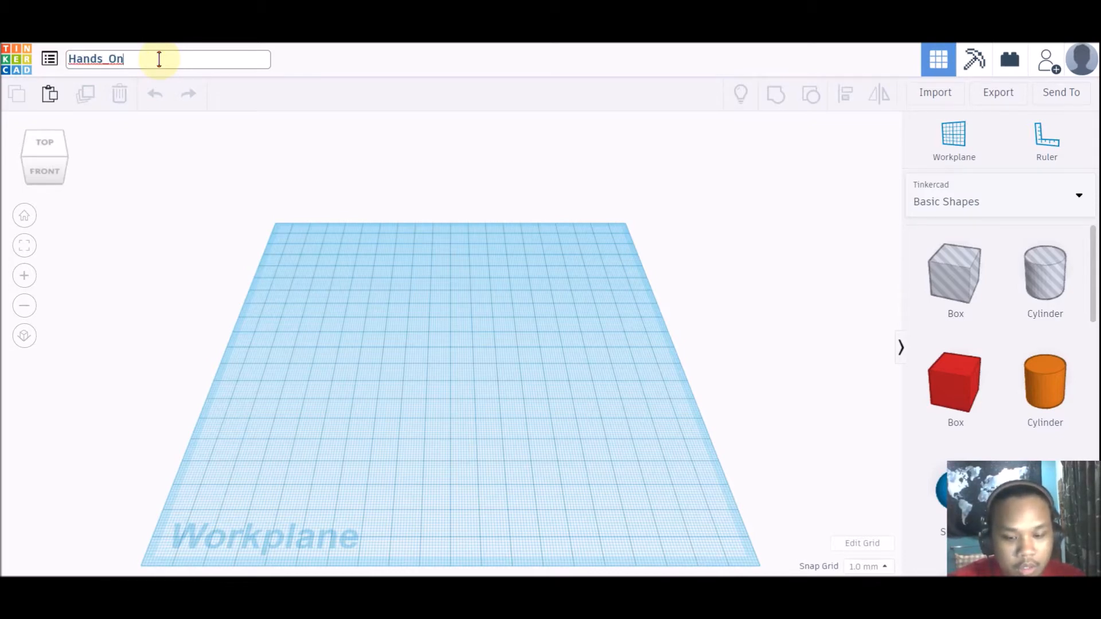
click(240, 187)
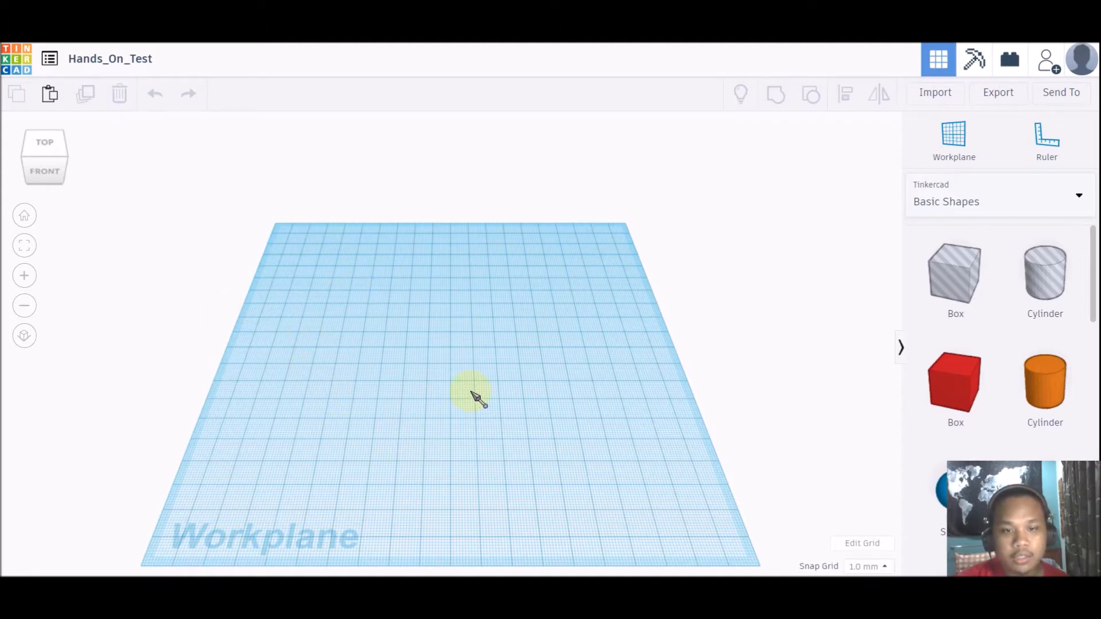
Examine the empty workplane from the top, front and bottom, and by orbiting and panning around it.
mouse_move(471, 392)
right_down()
mouse_move(412, 361)
mouse_move(430, 349)
mouse_move(580, 344)
mouse_move(423, 383)
mouse_move(457, 399)
mouse_move(536, 374)
mouse_move(485, 361)
mouse_move(453, 374)
mouse_move(531, 368)
mouse_move(405, 379)
mouse_move(511, 355)
mouse_move(484, 386)
mouse_move(457, 378)
right_up()
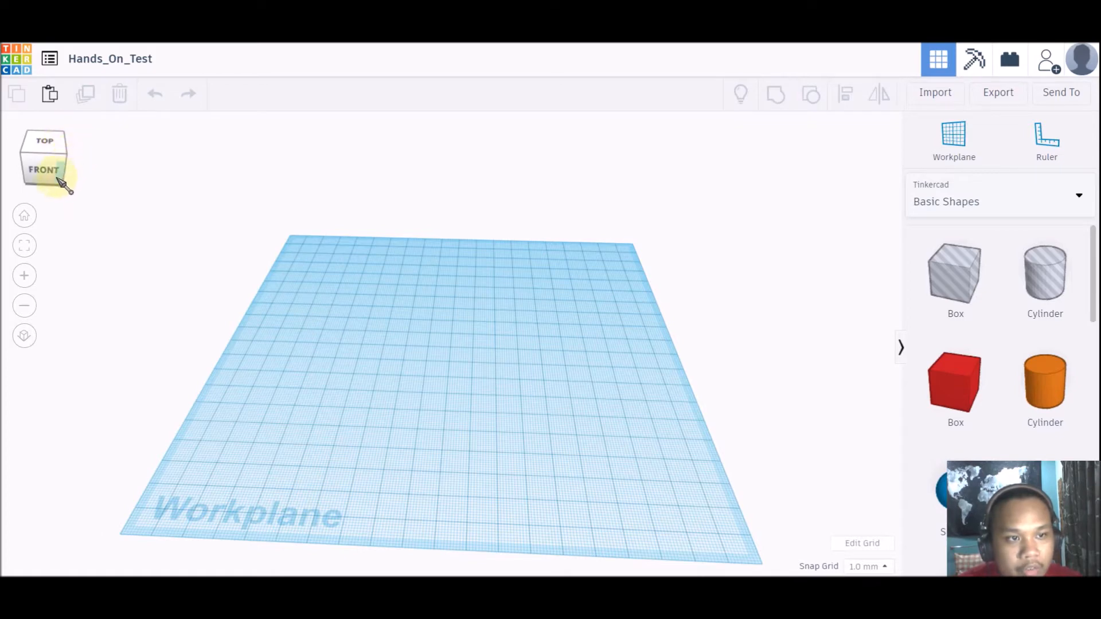
click(46, 145)
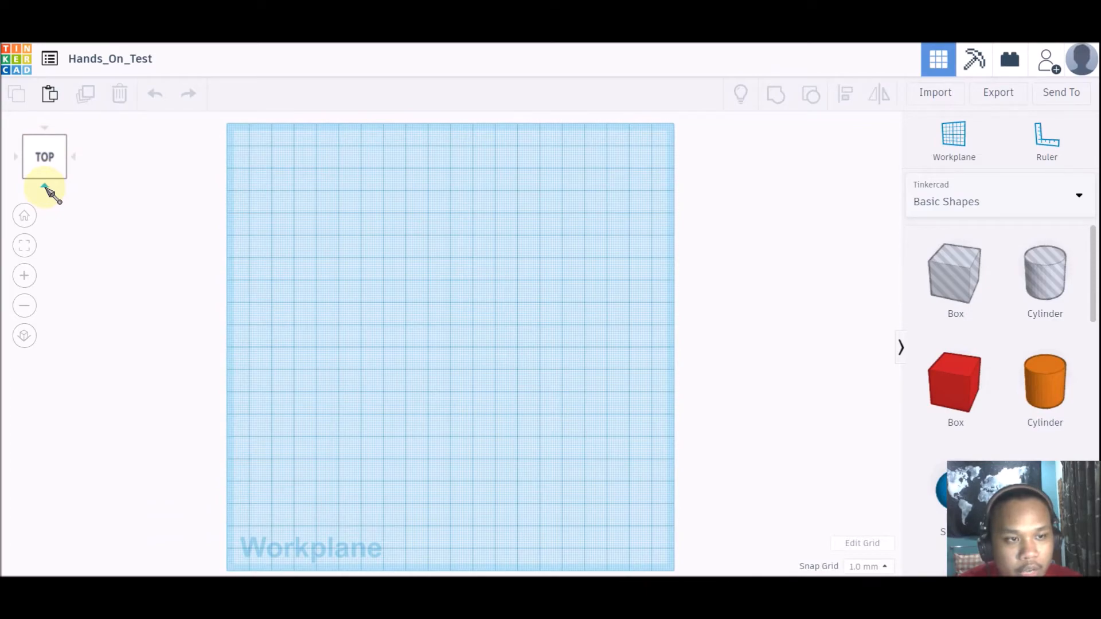
click(46, 187)
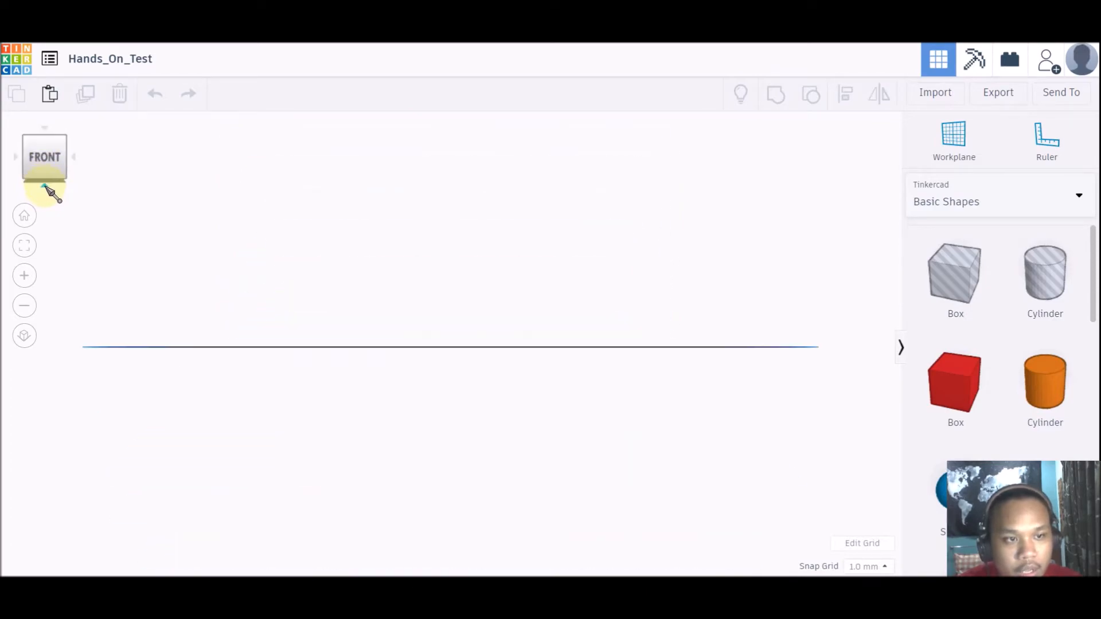
click(45, 187)
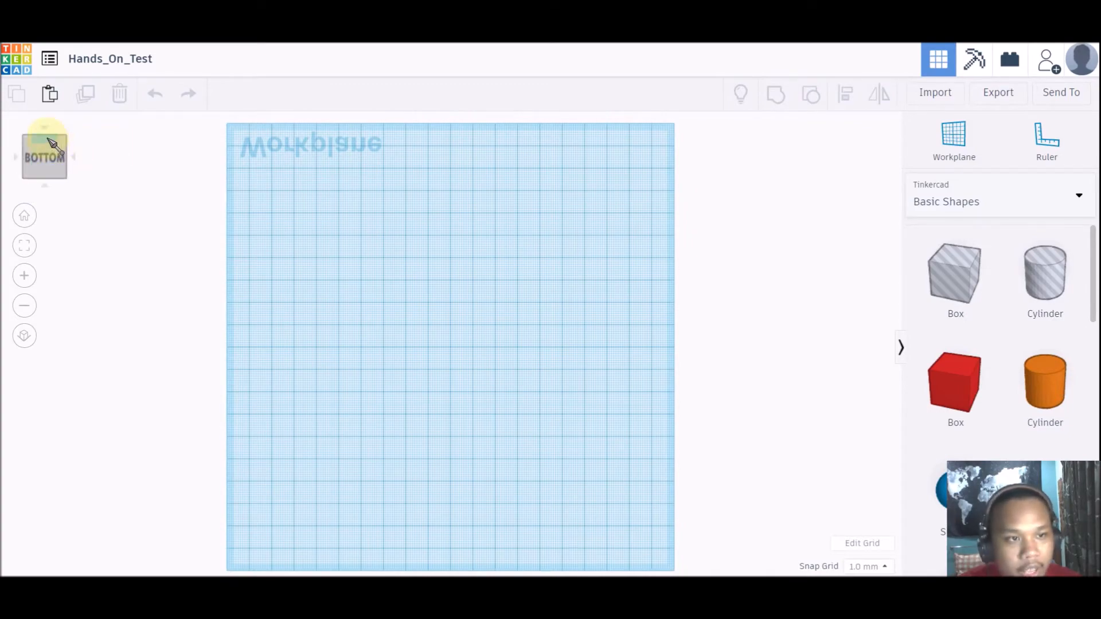
drag(53, 144, 54, 181)
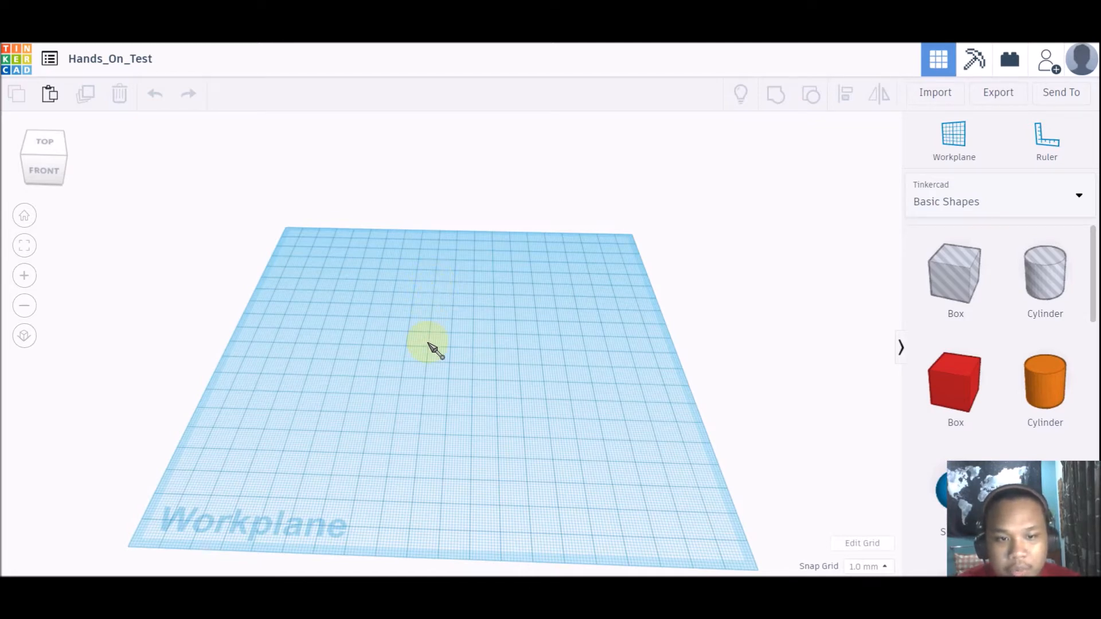
mouse_move(432, 344)
right_down()
mouse_move(453, 275)
mouse_move(592, 295)
mouse_move(491, 325)
mouse_move(348, 327)
mouse_move(367, 307)
mouse_move(508, 312)
mouse_move(430, 332)
right_up()
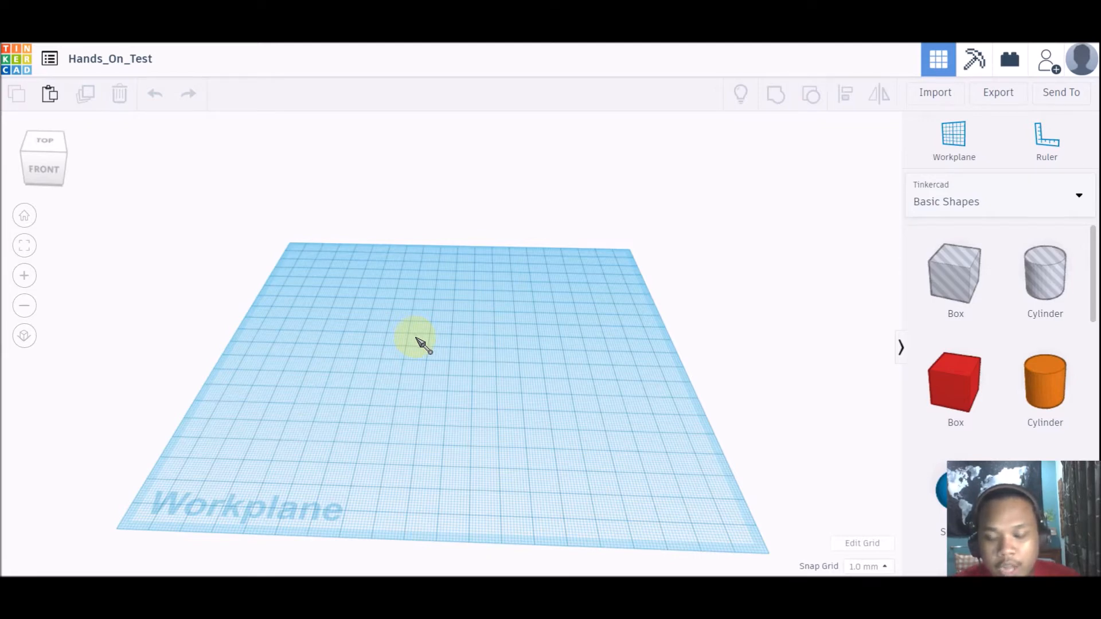
middle_drag(417, 338, 438, 297)
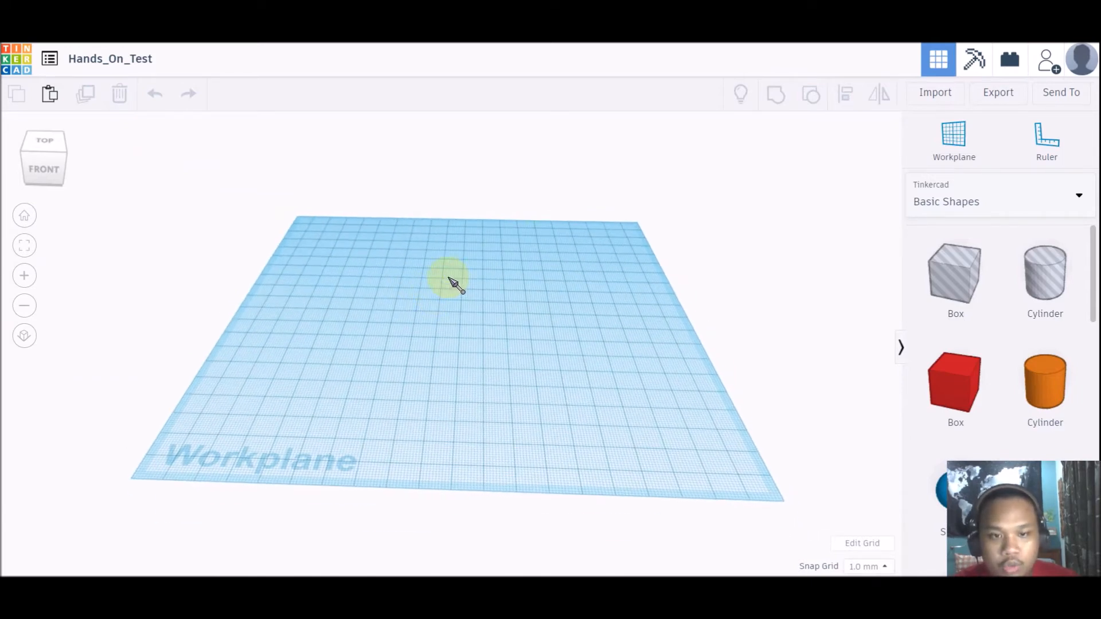
middle_drag(431, 271, 410, 366)
right_drag(408, 364, 415, 379)
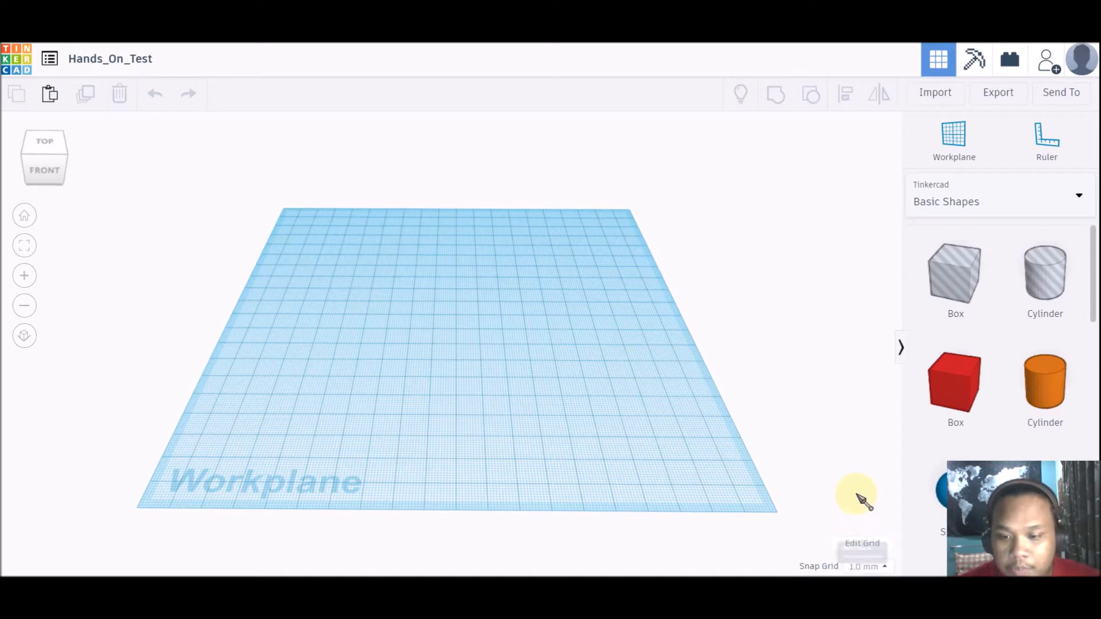
Keep the workplane grid in millimeters and update its size to 1000 mm wide by 1000 mm long.
click(869, 546)
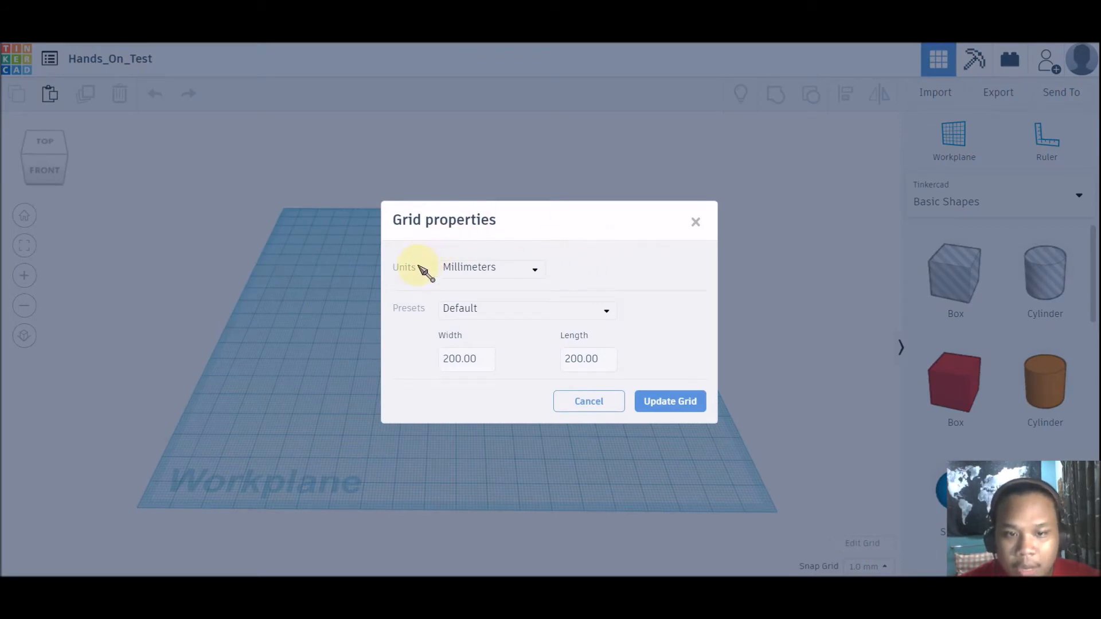
click(528, 273)
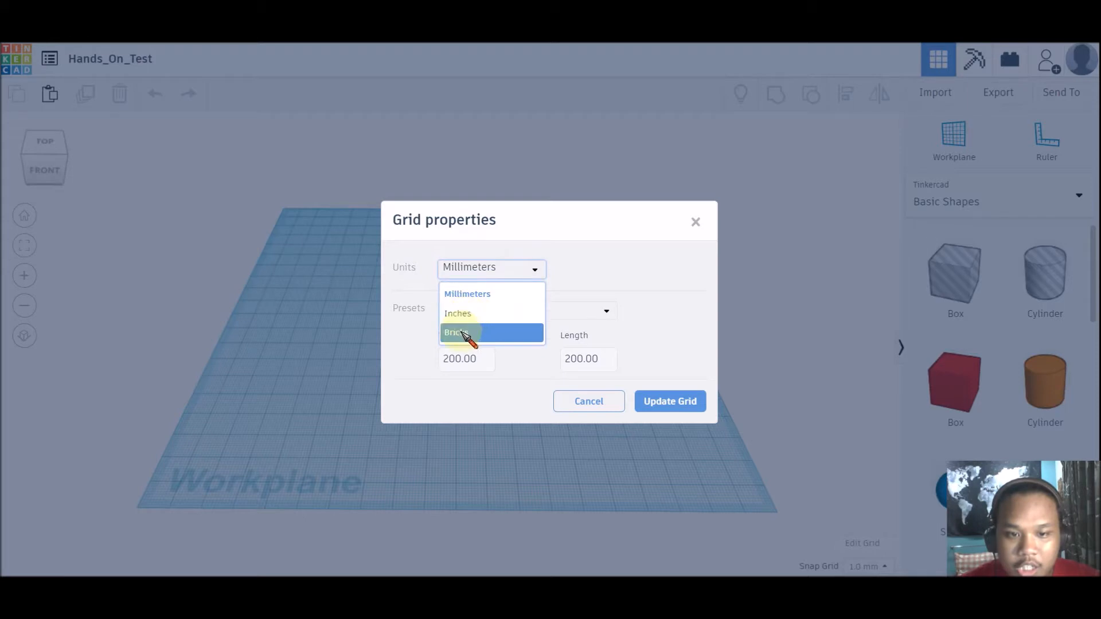
click(479, 299)
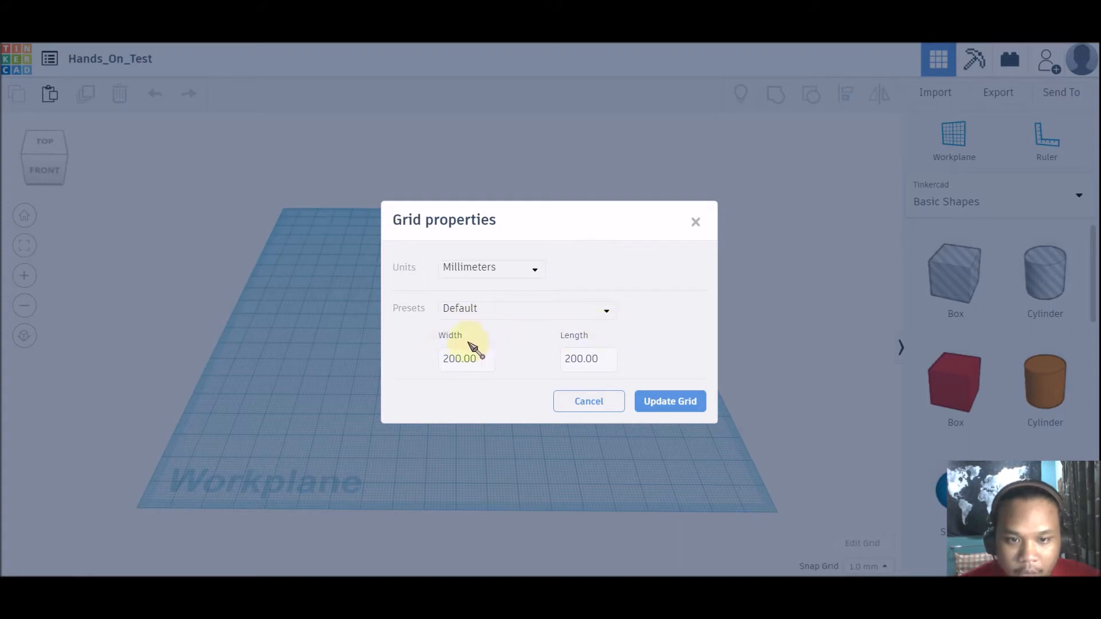
click(477, 359)
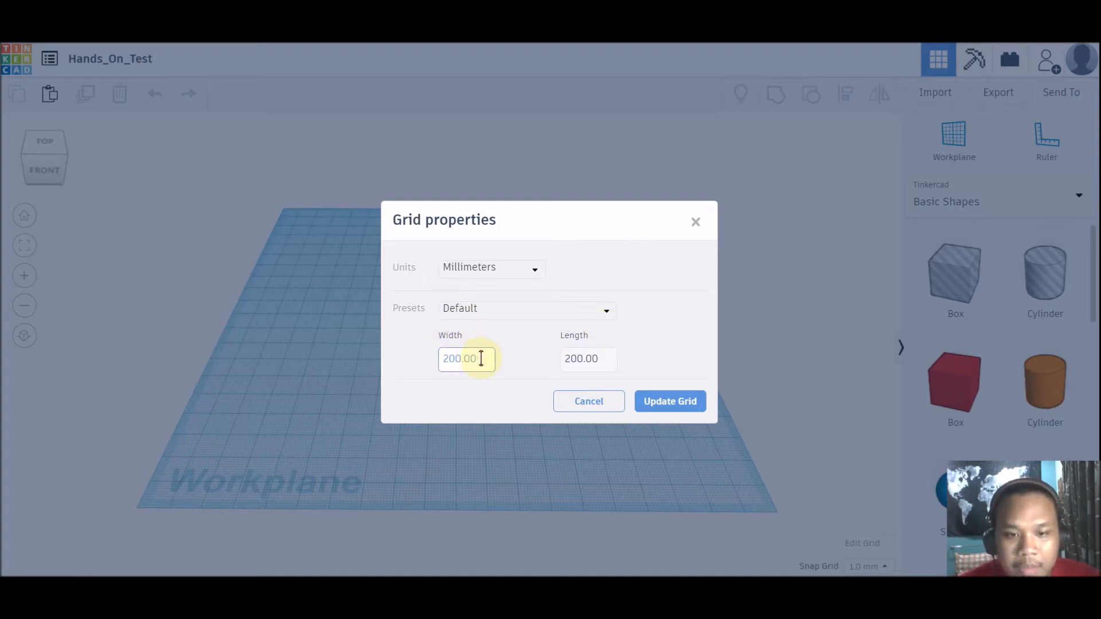
click(481, 358)
click(450, 359)
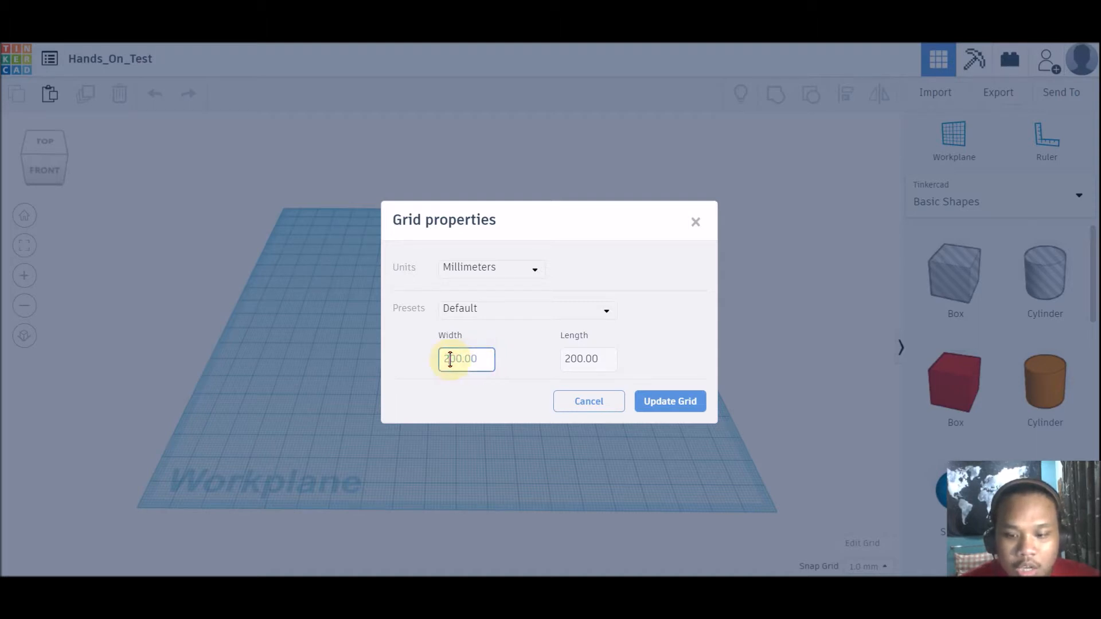
key(BackSpace)
text(10)
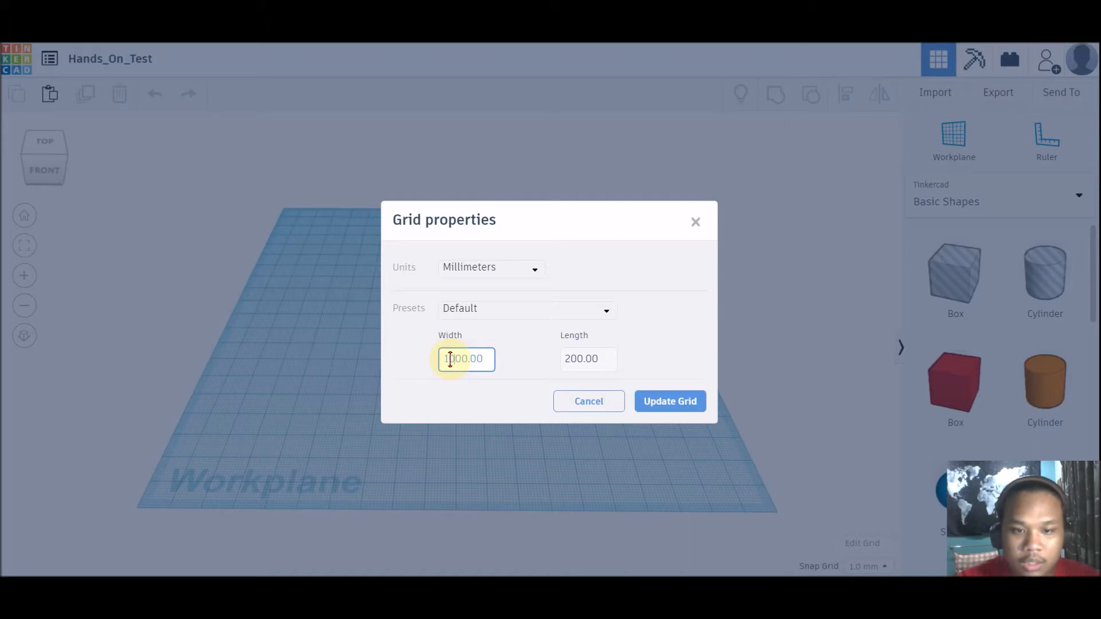
click(570, 358)
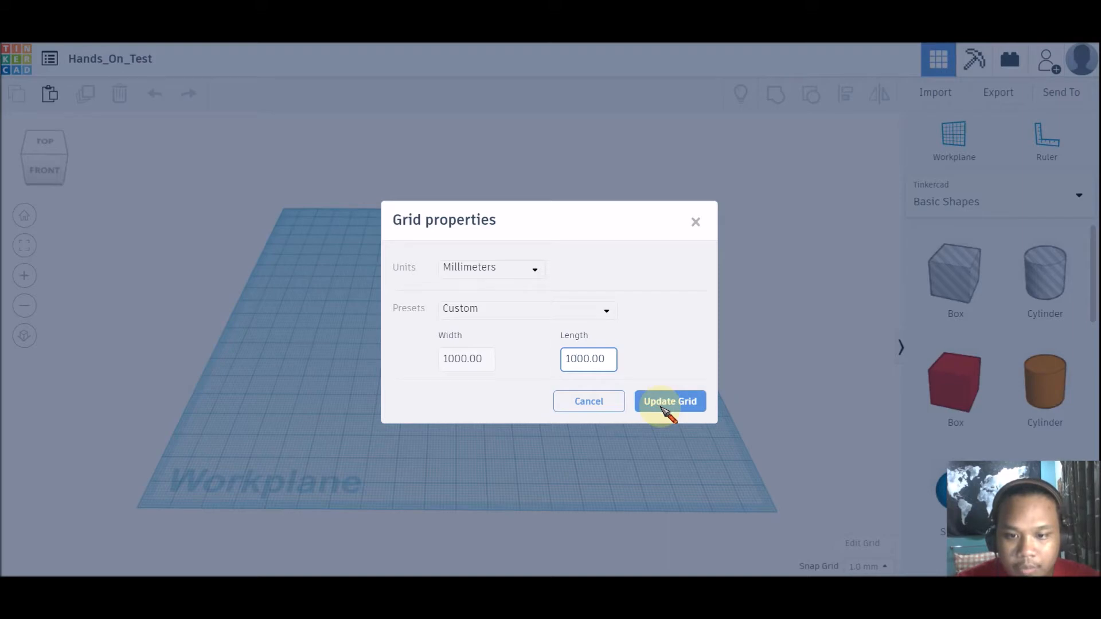
click(666, 402)
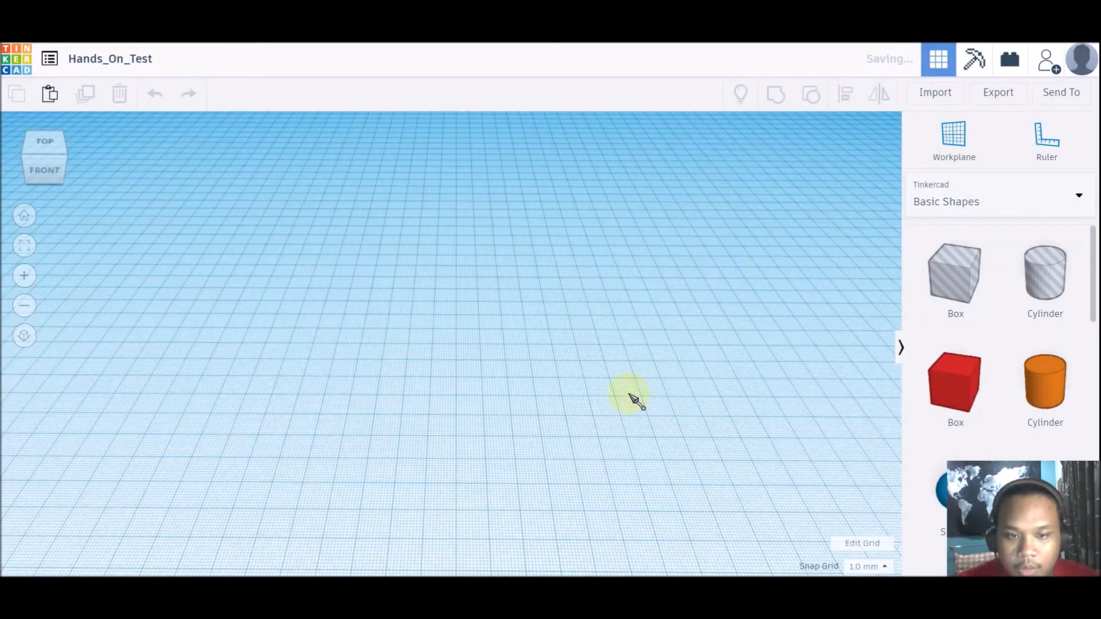
scroll(453, 388, down, 5)
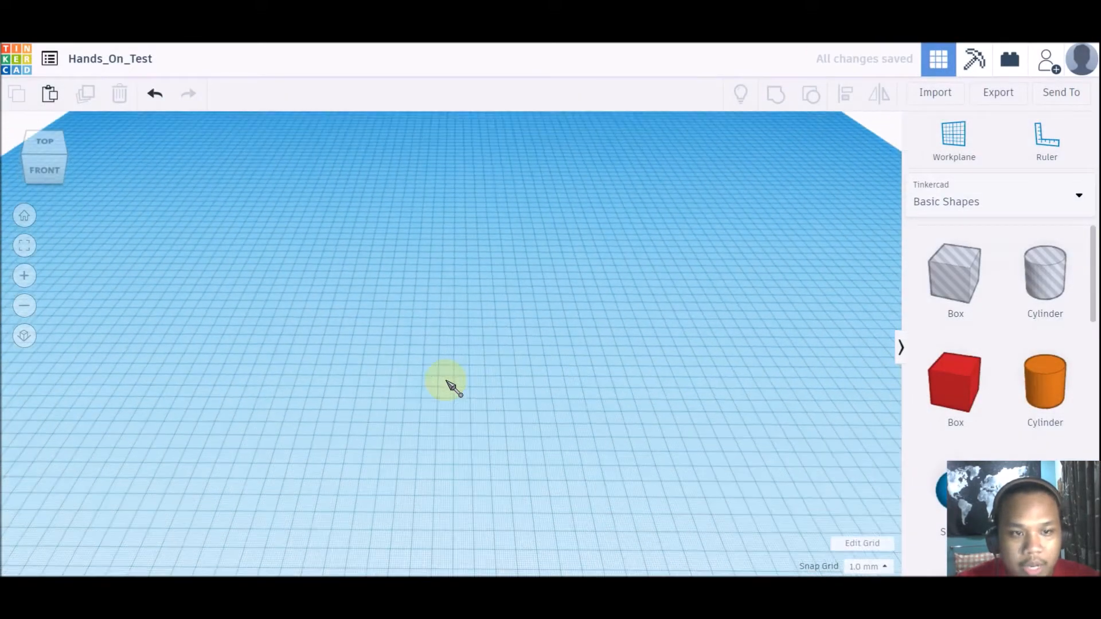
Examine the resized workplane grid at different zoom levels, from the full plane down to the individual grid squares.
scroll(453, 388, up, 5)
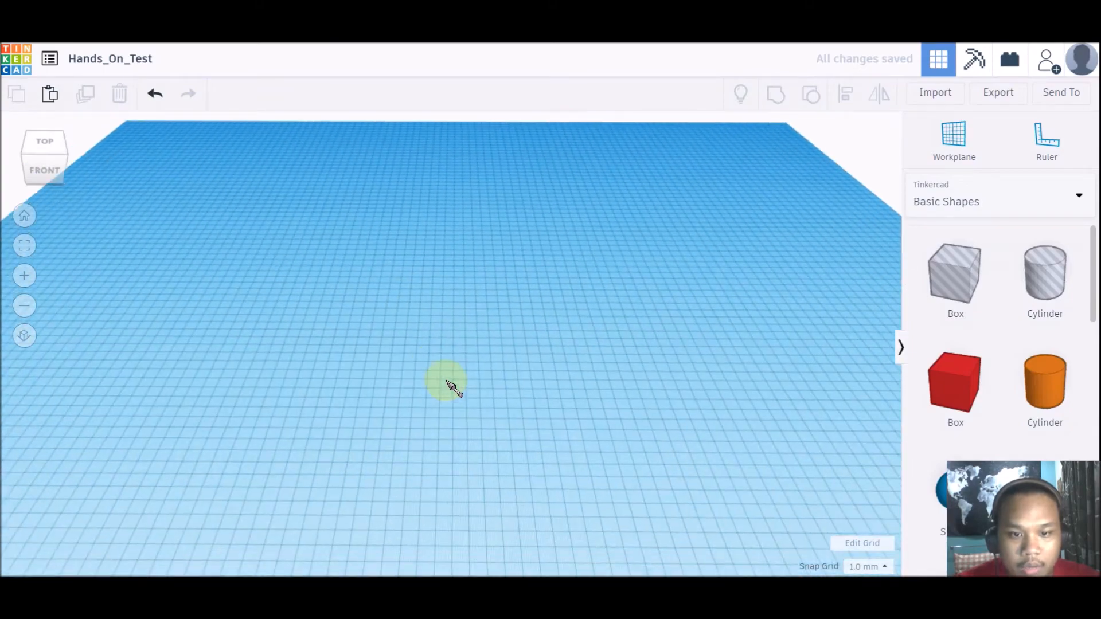
scroll(453, 388, up, 3)
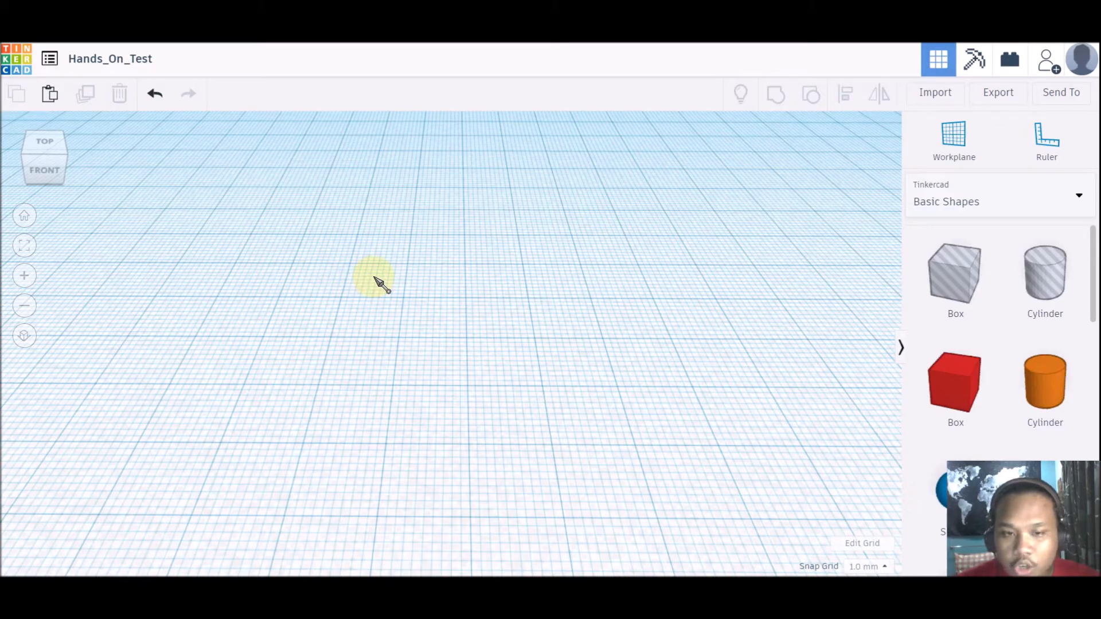
scroll(510, 351, up, 2)
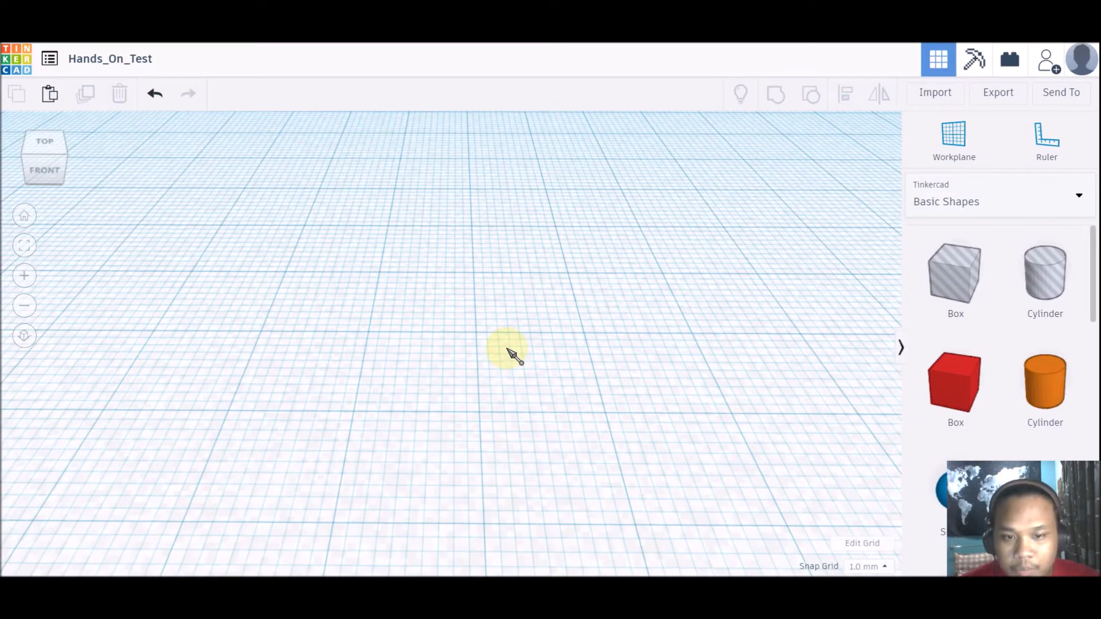
scroll(511, 352, down, 3)
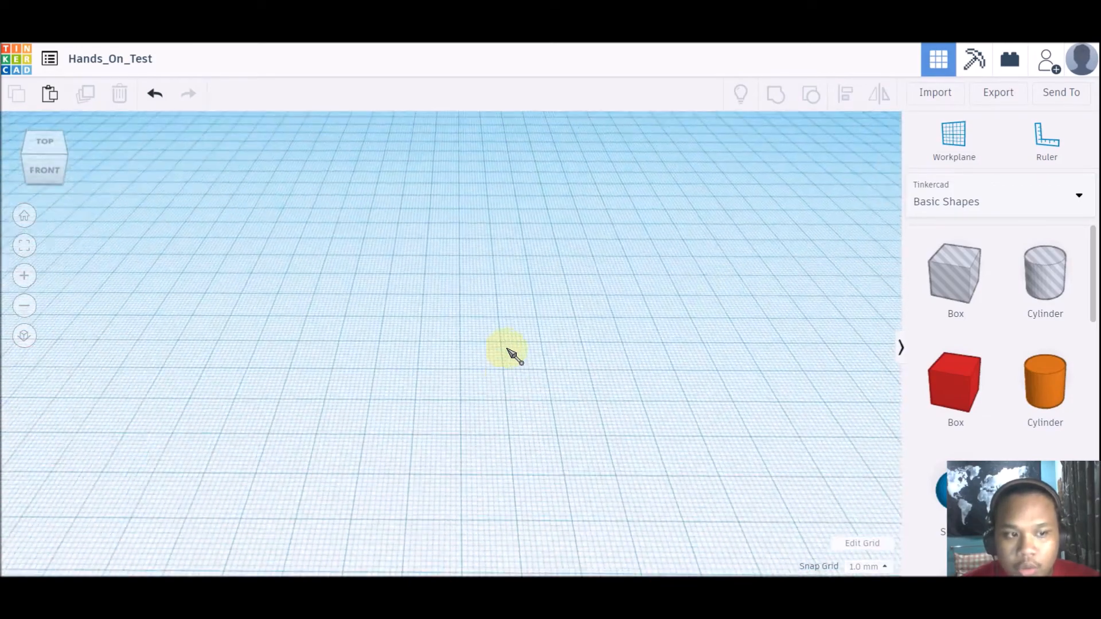
scroll(345, 343, down, 6)
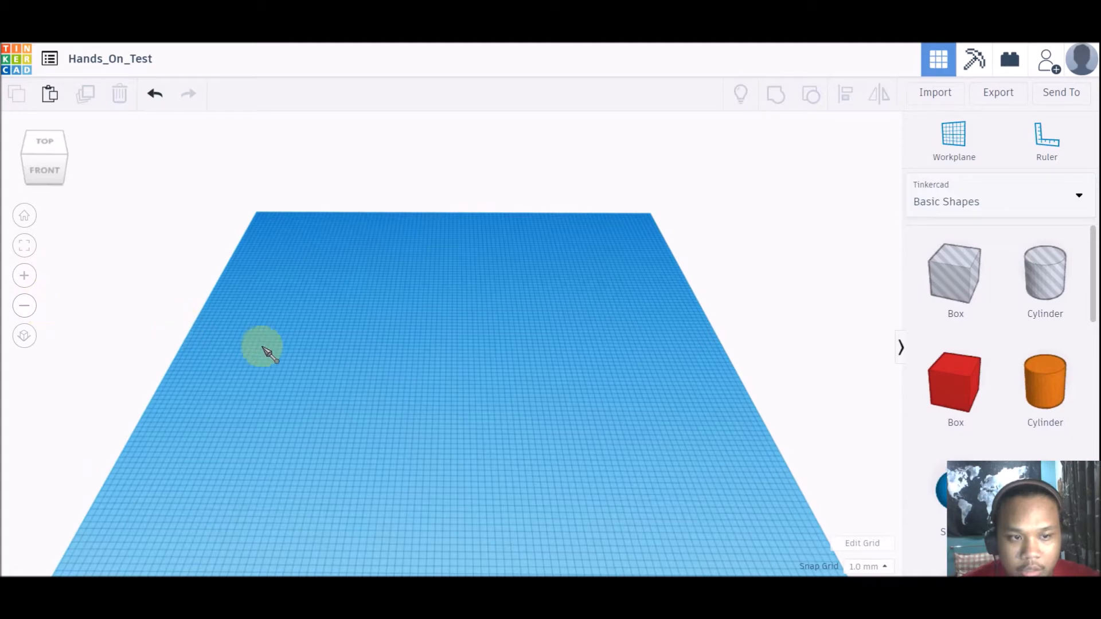
scroll(262, 346, up, 3)
click(24, 279)
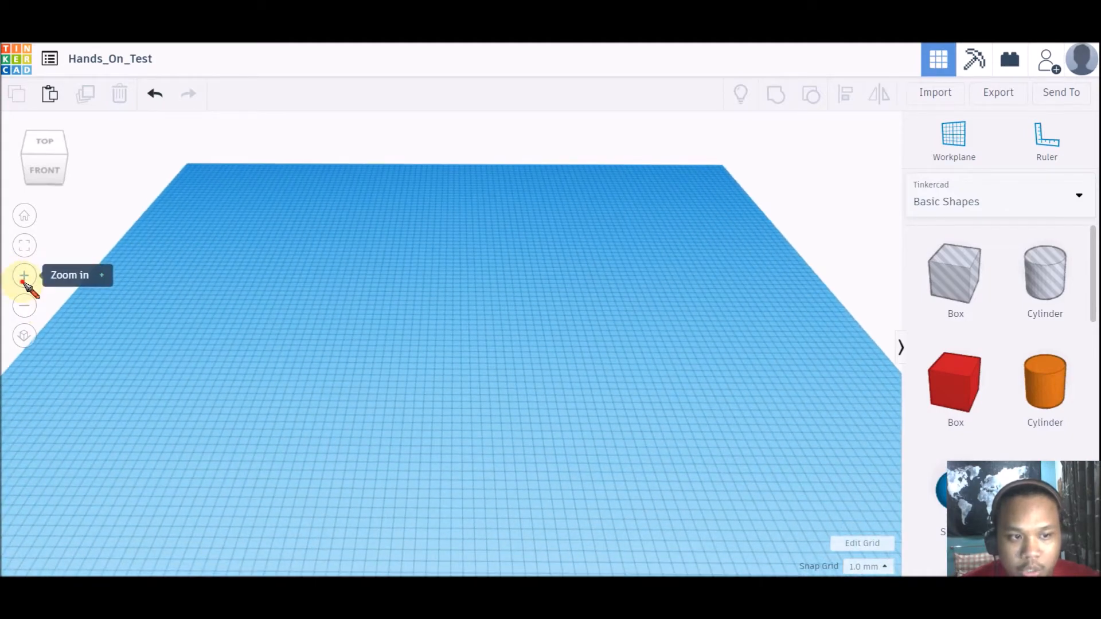
click(24, 276)
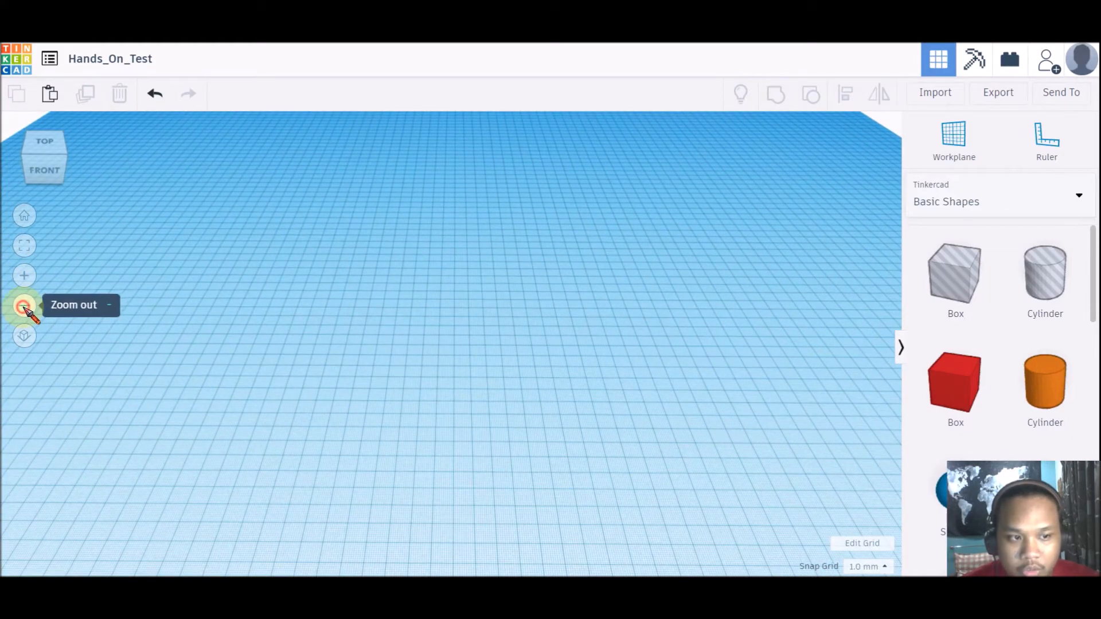
click(24, 307)
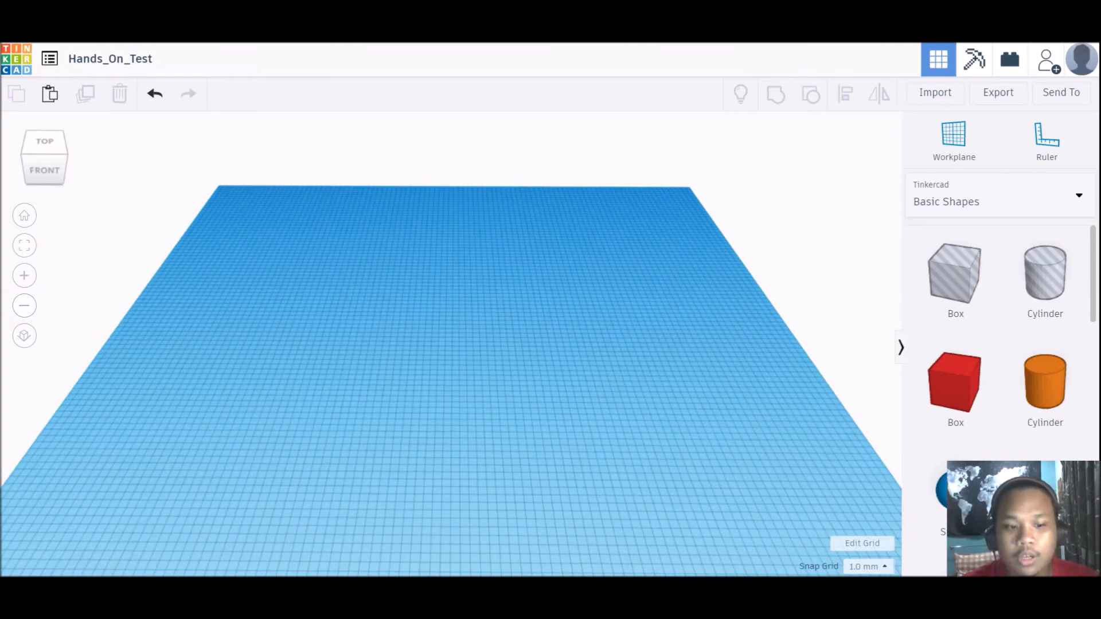
scroll(480, 398, up, 5)
scroll(478, 398, up, 3)
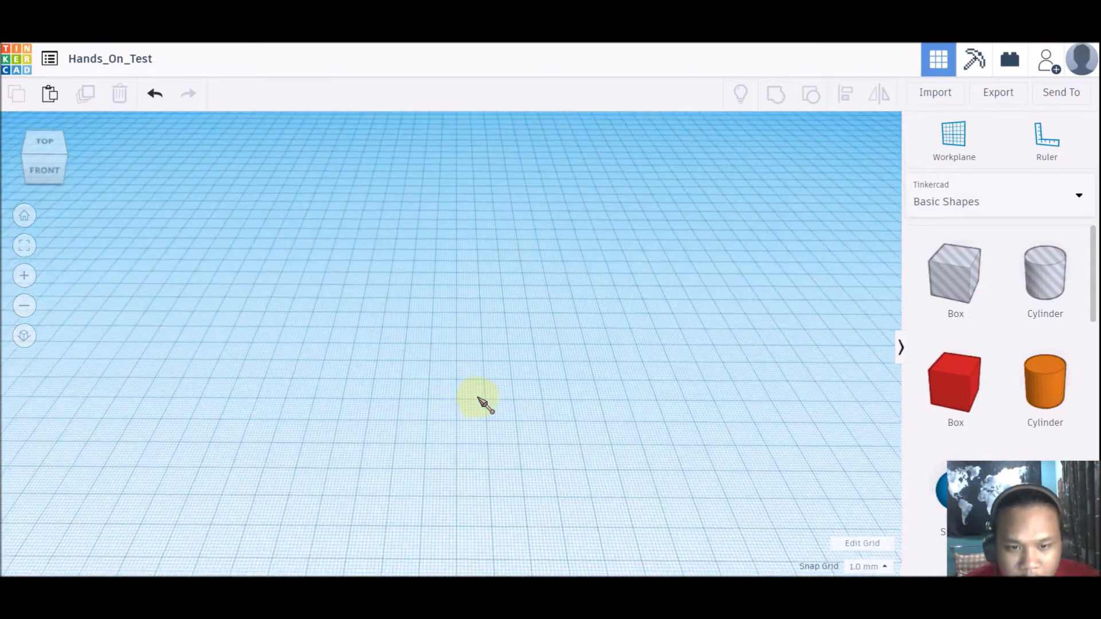
scroll(480, 400, up, 4)
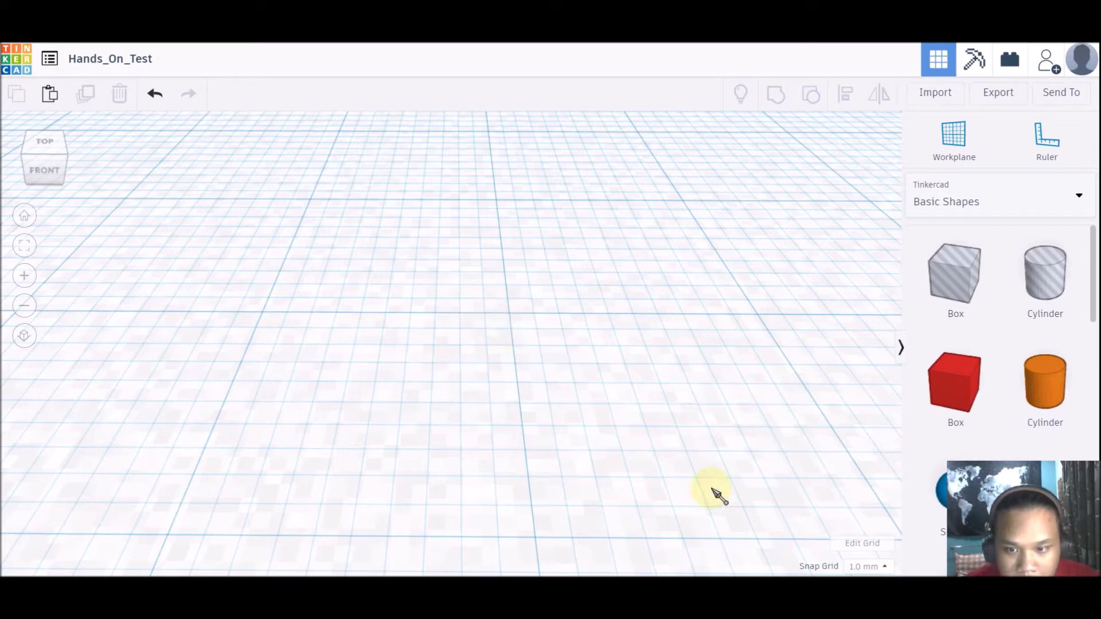
Try a snap grid of 0.5 mm and set it back to 1.0 mm.
click(871, 566)
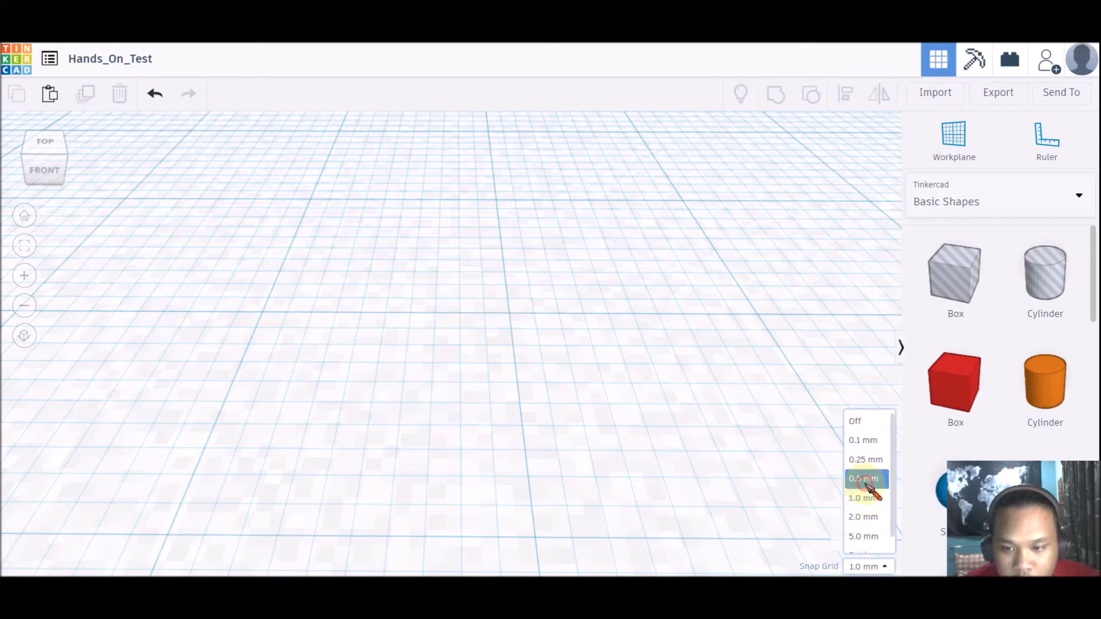
click(866, 490)
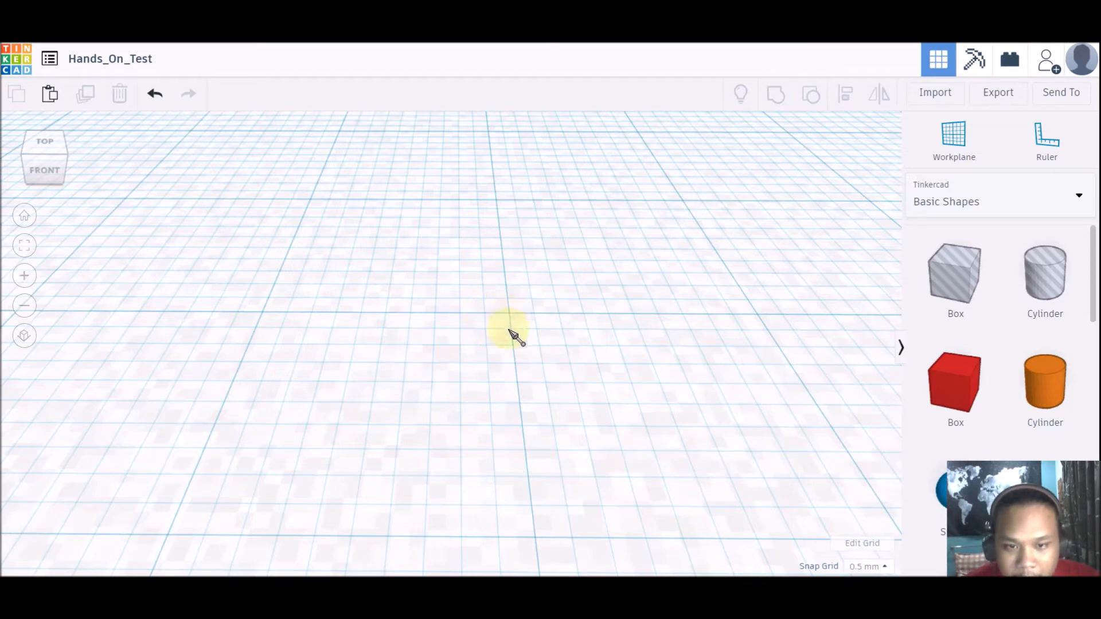
click(885, 567)
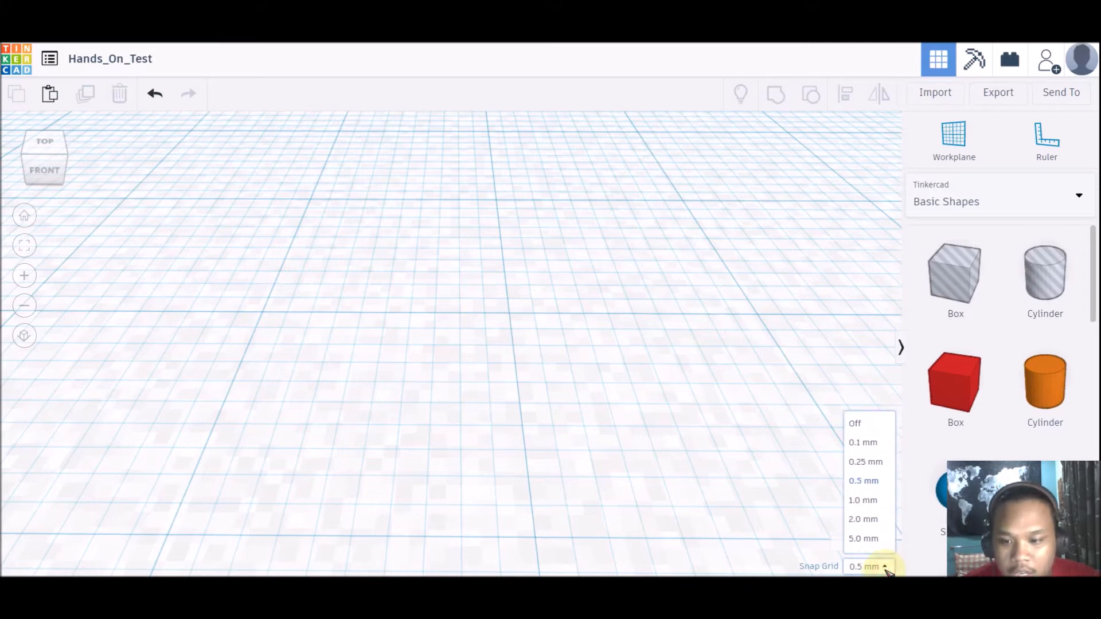
click(868, 499)
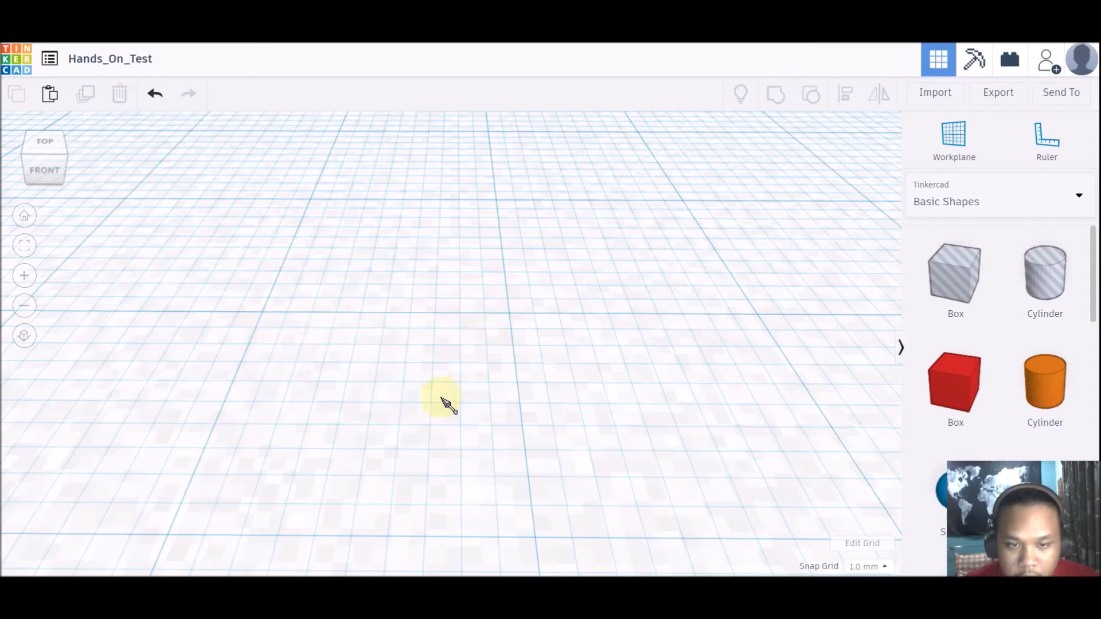
Browse the Text and numbers shapes and several pages of all the shape generators, and return to the Basic Shapes collection.
scroll(442, 398, down, 3)
scroll(504, 388, down, 3)
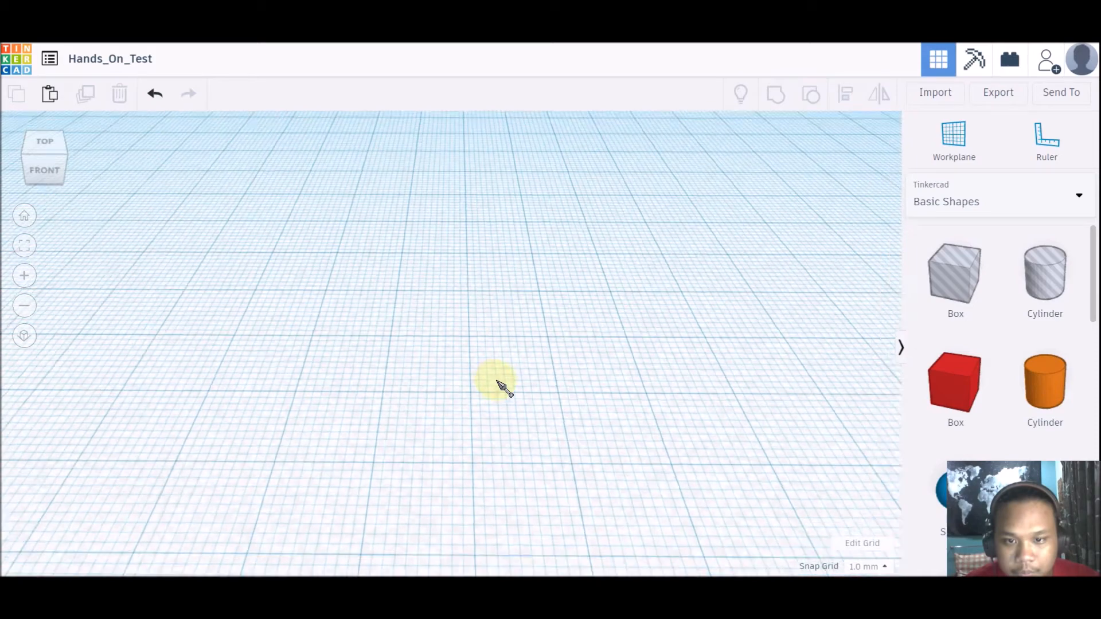
click(964, 207)
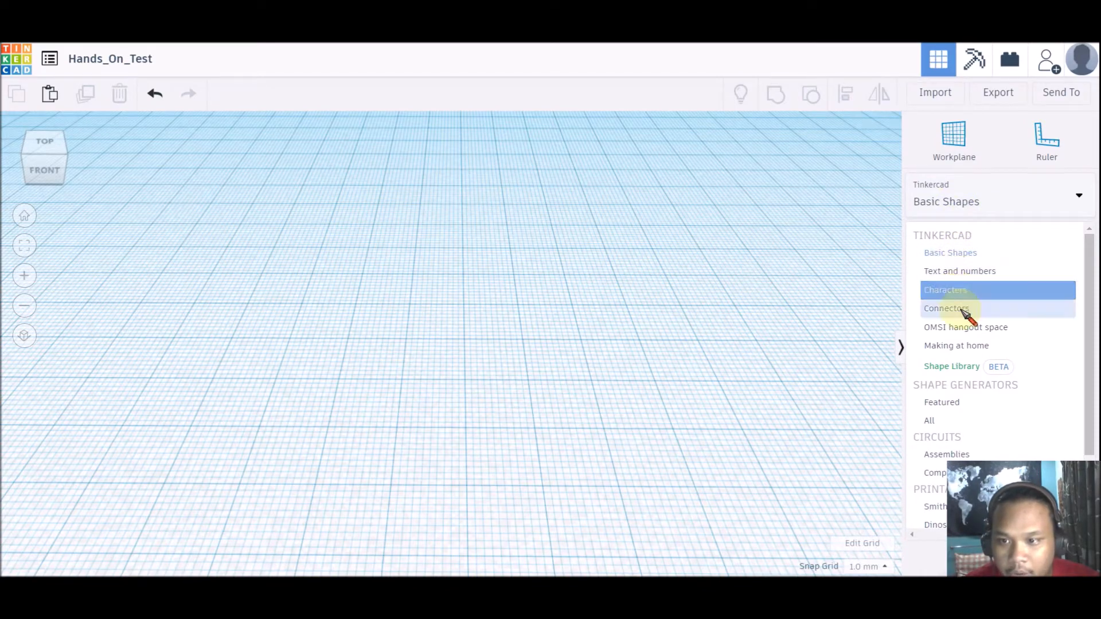
click(959, 273)
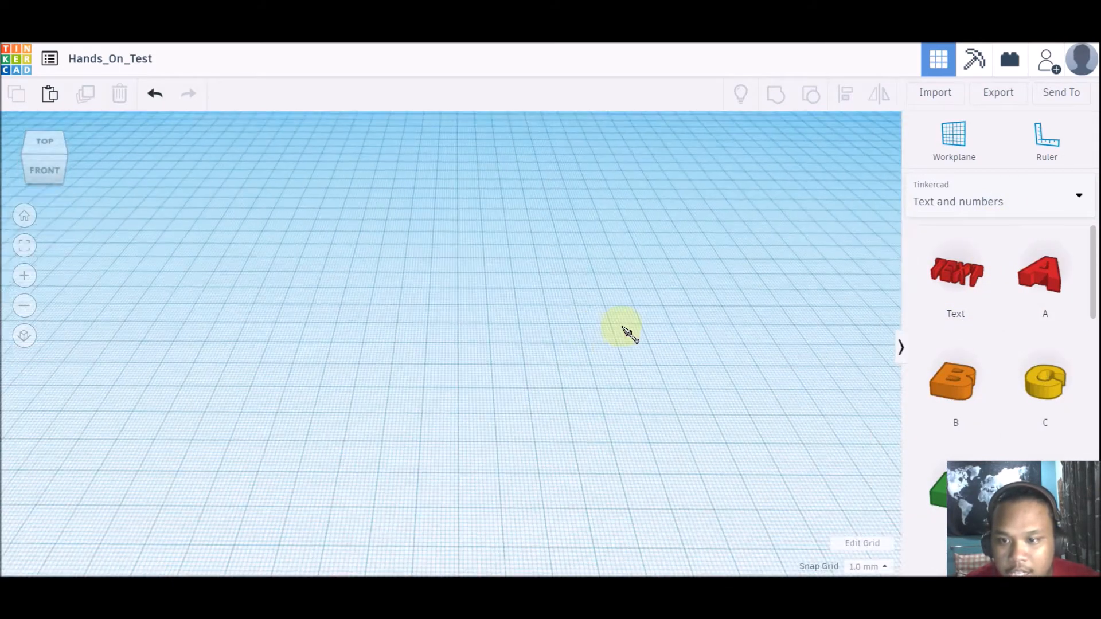
click(993, 213)
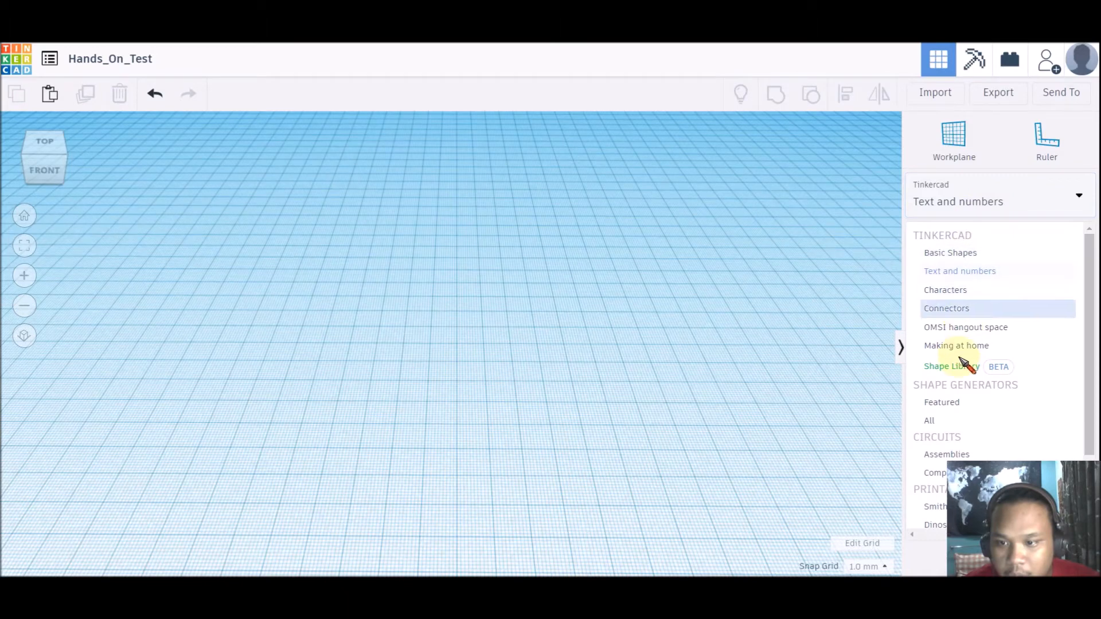
click(932, 422)
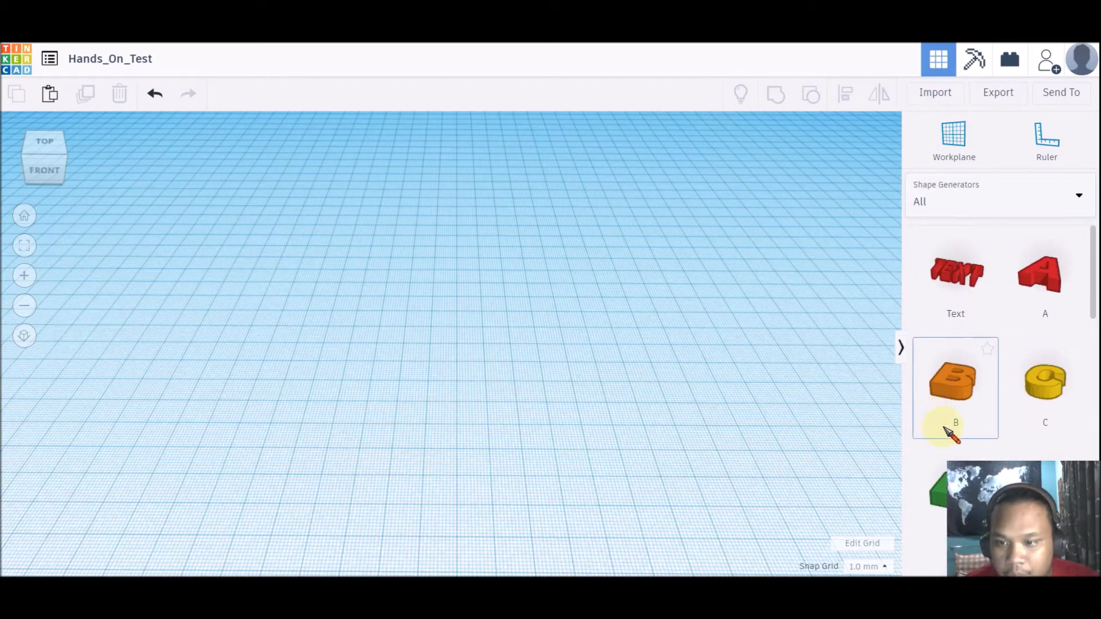
scroll(998, 344, down, 4)
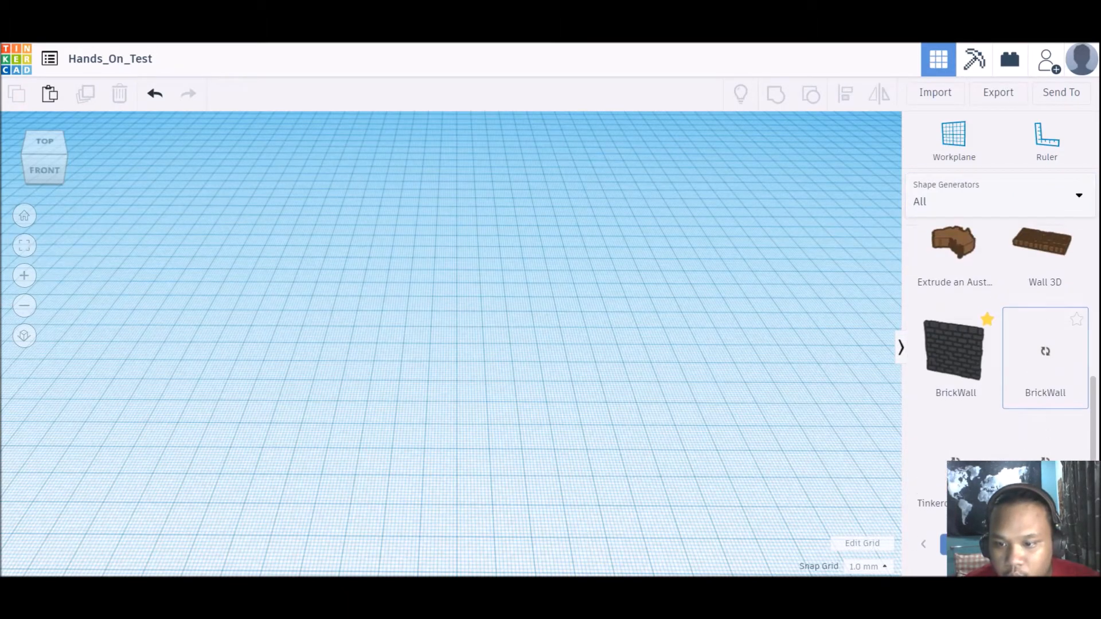
click(1076, 545)
scroll(1076, 542, down, 4)
click(1076, 540)
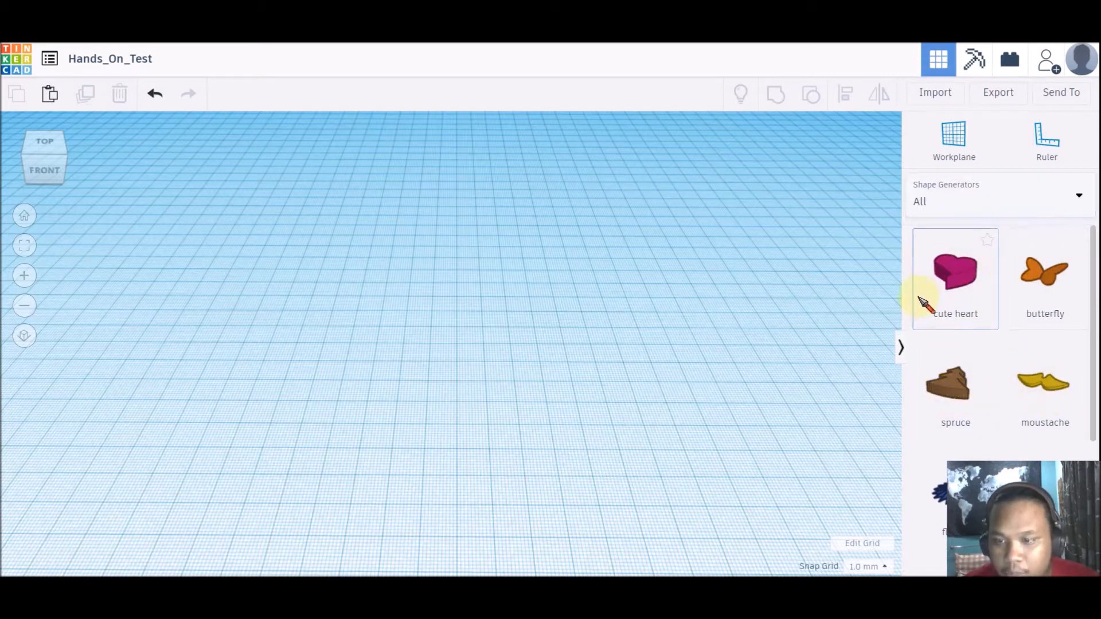
click(978, 208)
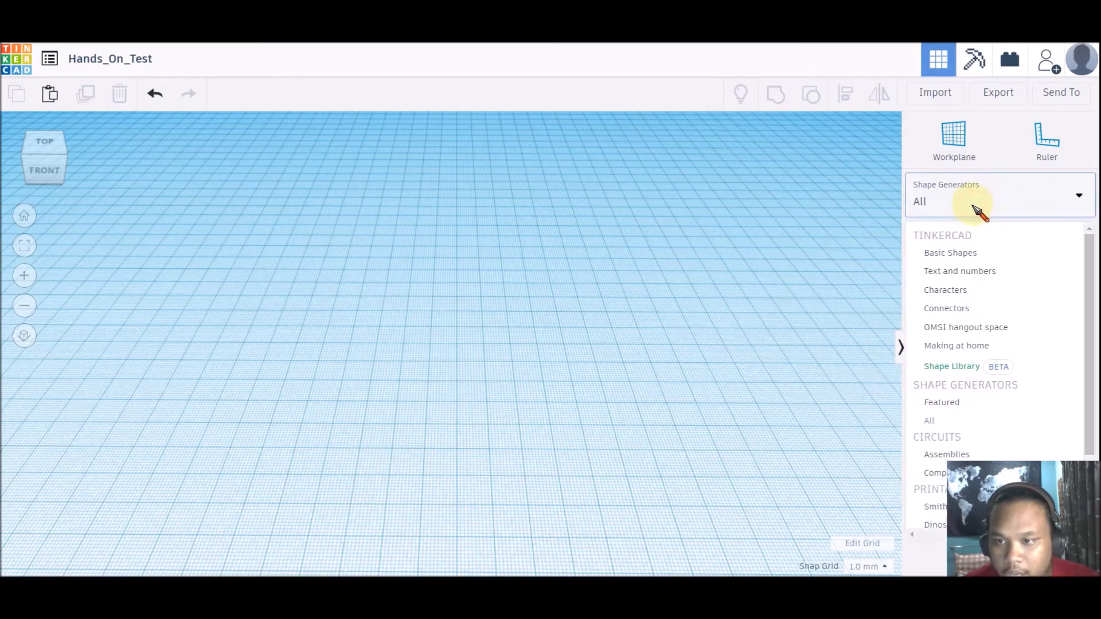
click(949, 258)
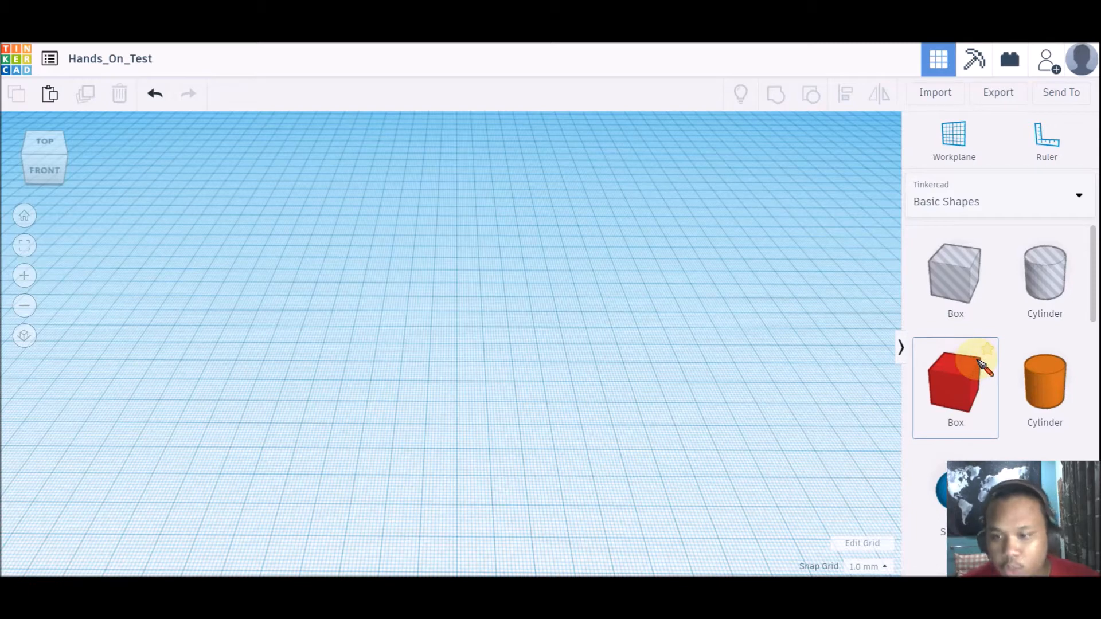
Place a solid red box, an orange cylinder, a sphere, a roof and a text shape from Basic Shapes apart on the workplane.
scroll(982, 366, down, 8)
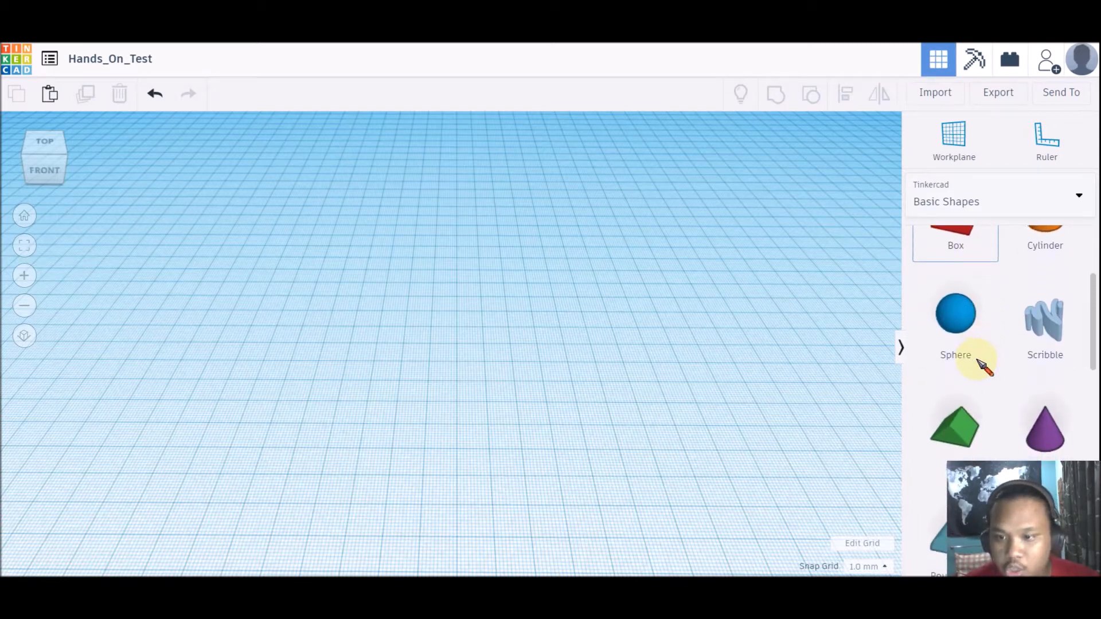
scroll(980, 363, up, 8)
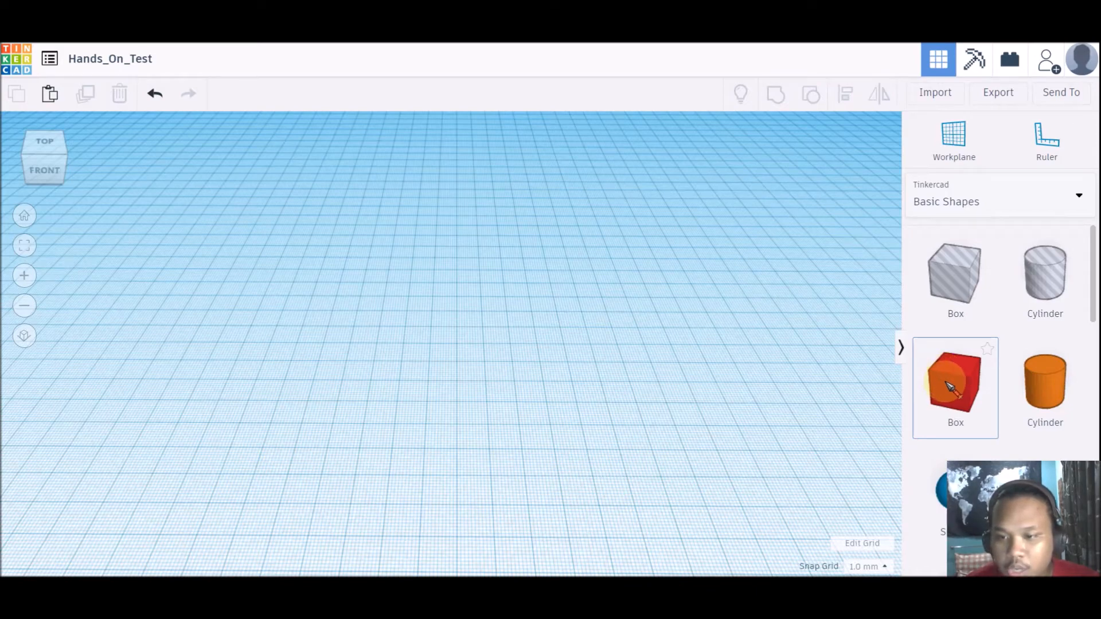
drag(950, 388, 481, 351)
drag(1041, 375, 482, 247)
drag(955, 493, 327, 246)
scroll(1012, 413, down, 5)
drag(955, 339, 599, 316)
drag(1046, 442, 658, 456)
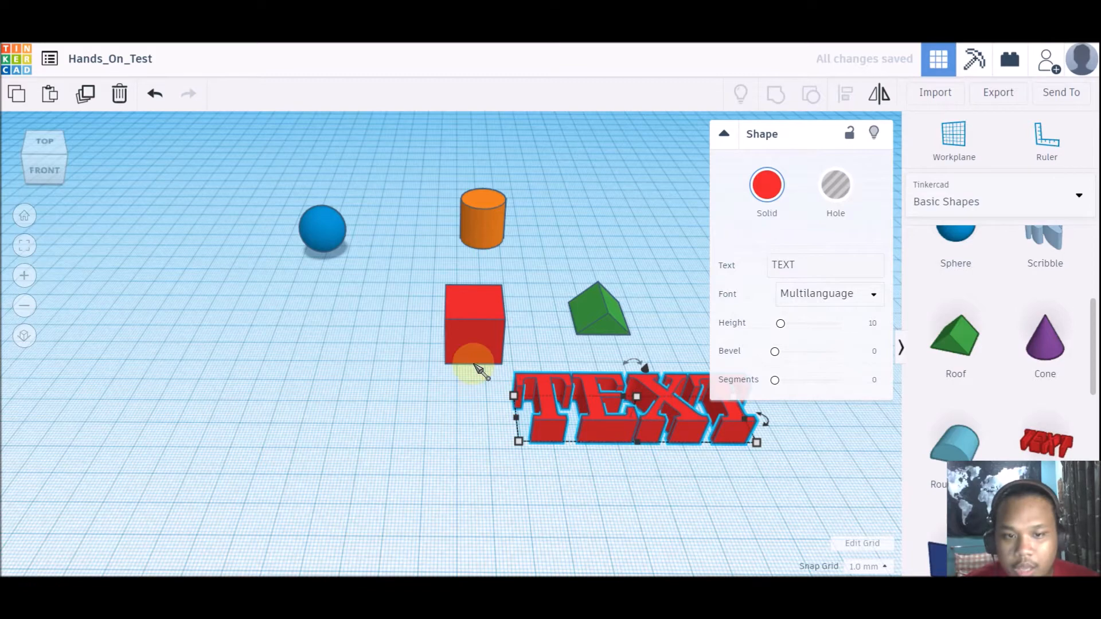
Move the red box toward the front of the workplane, beside the start of the text shape.
drag(482, 353, 414, 425)
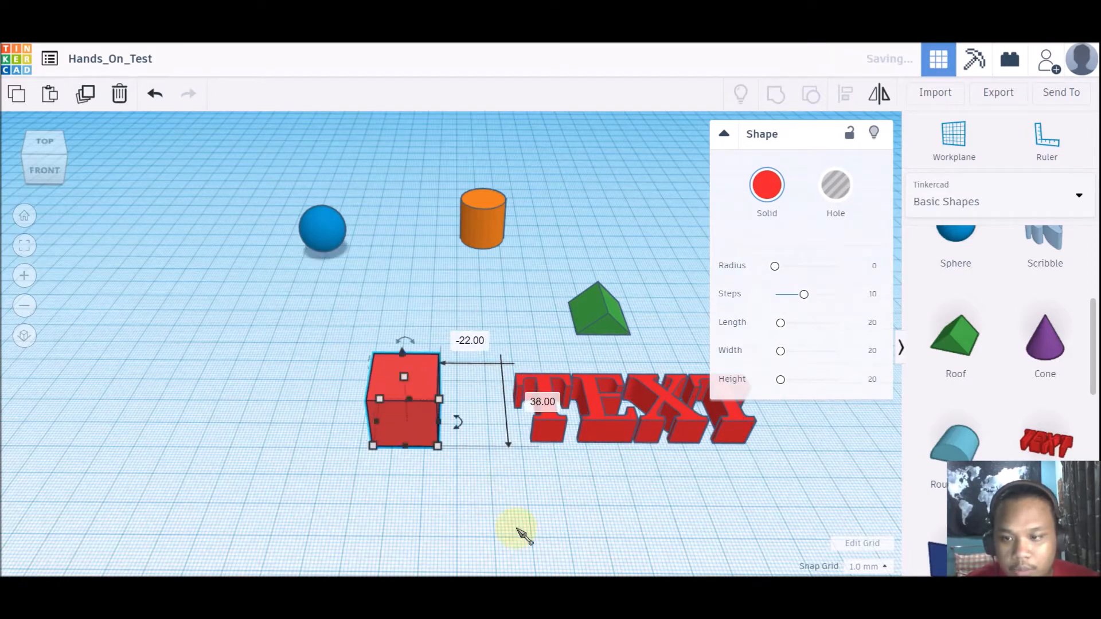
click(519, 531)
scroll(1033, 361, up, 5)
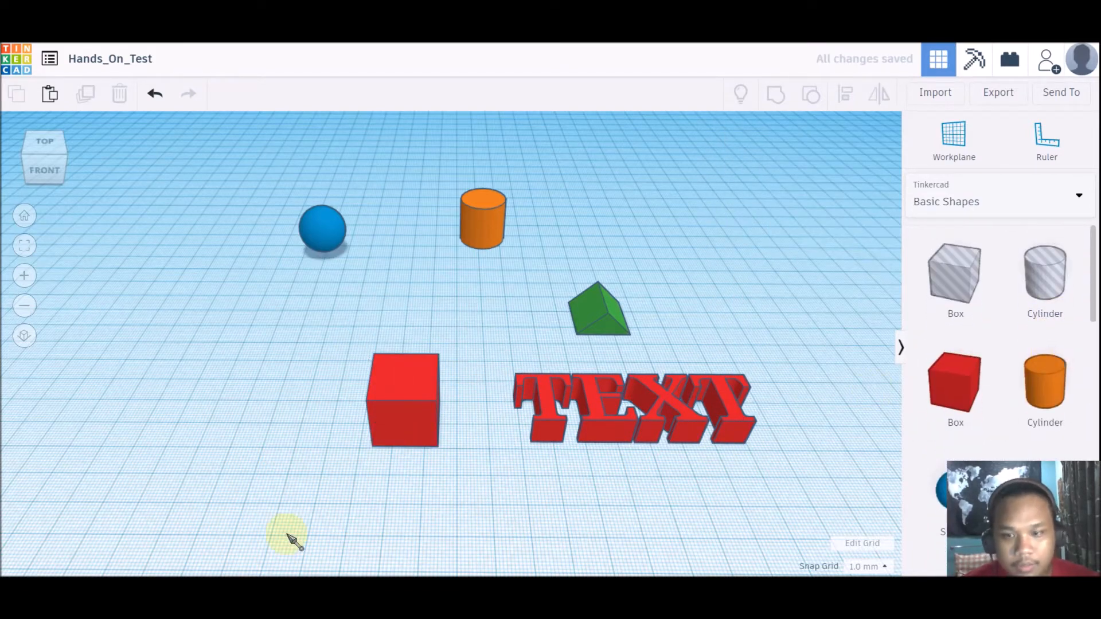
key(ctrl+z)
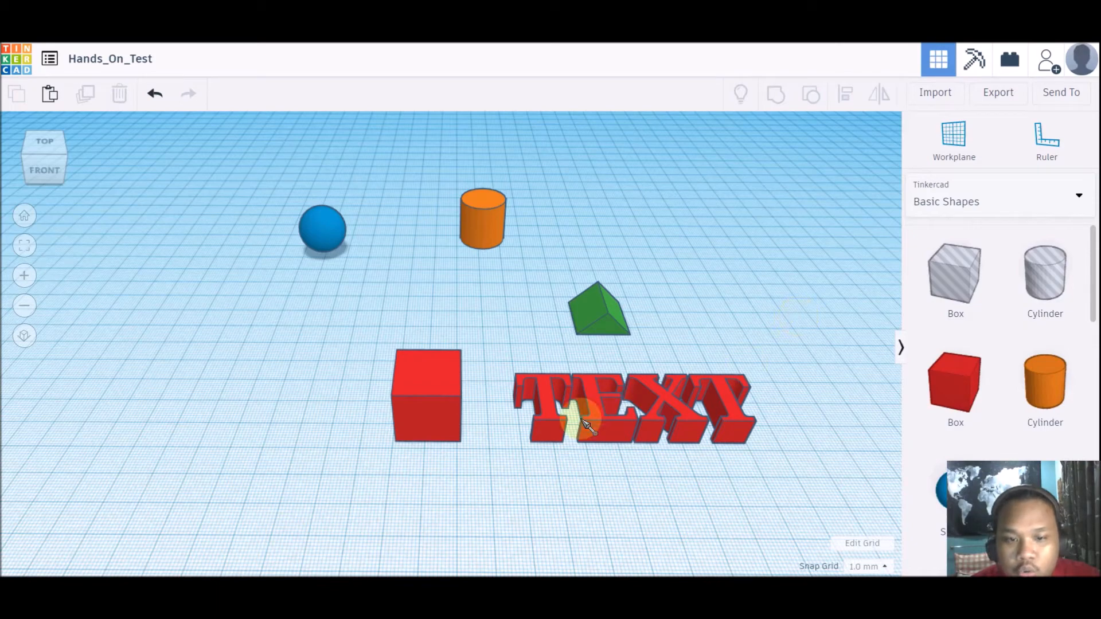
Enlarge the red box's base from its front corner to about 24 by 25 mm.
click(421, 423)
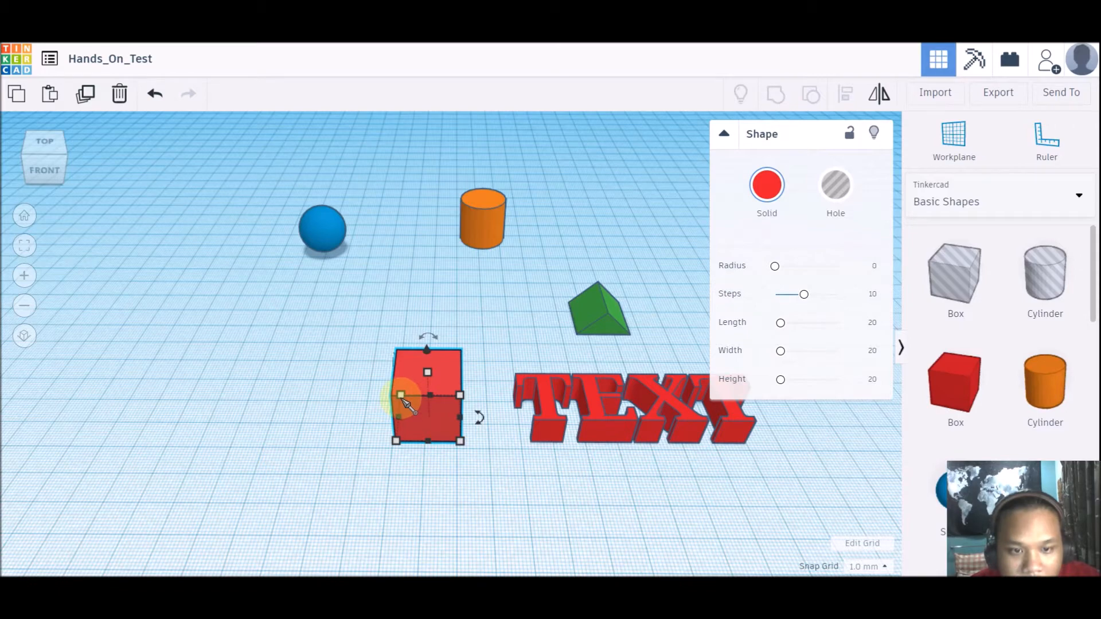
right_drag(479, 429, 422, 373)
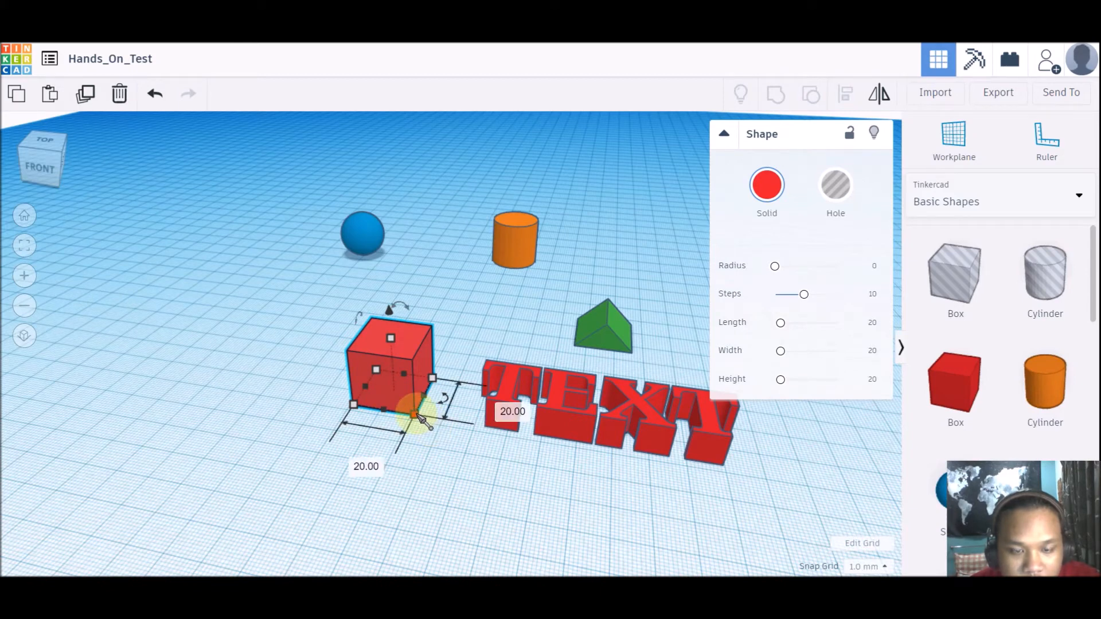
drag(417, 414, 408, 392)
Increase the red box's height to 30 mm.
mouse_move(395, 344)
mouse_down()
mouse_move(396, 287)
mouse_move(402, 328)
mouse_up()
click(477, 364)
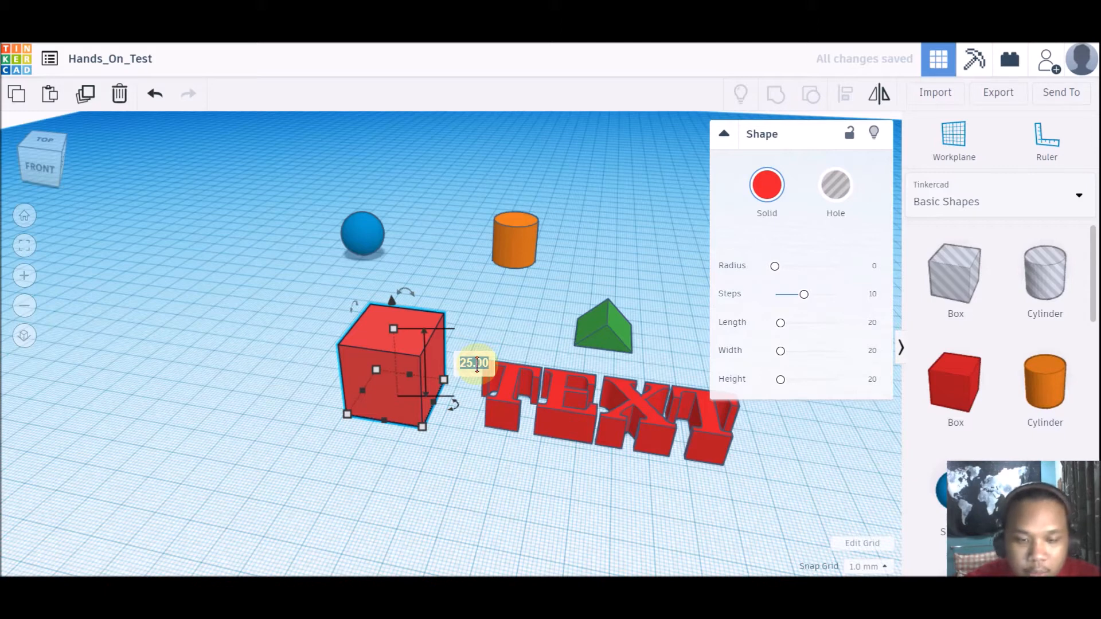
key(Return)
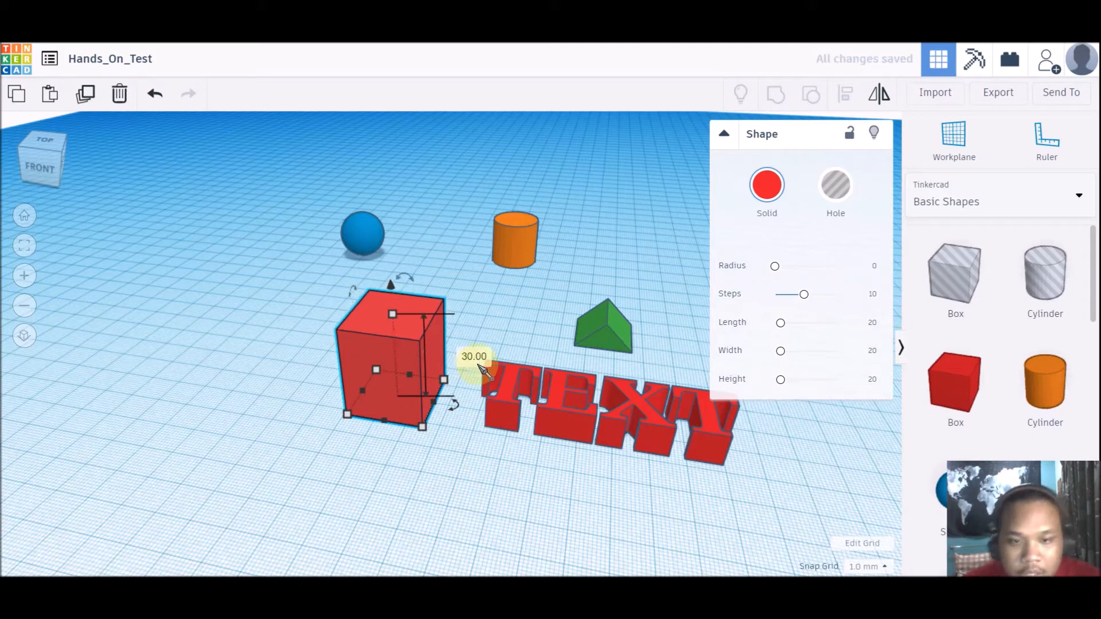
Set the red box's base dimensions to exactly 20 by 20 mm from its front corner.
click(423, 428)
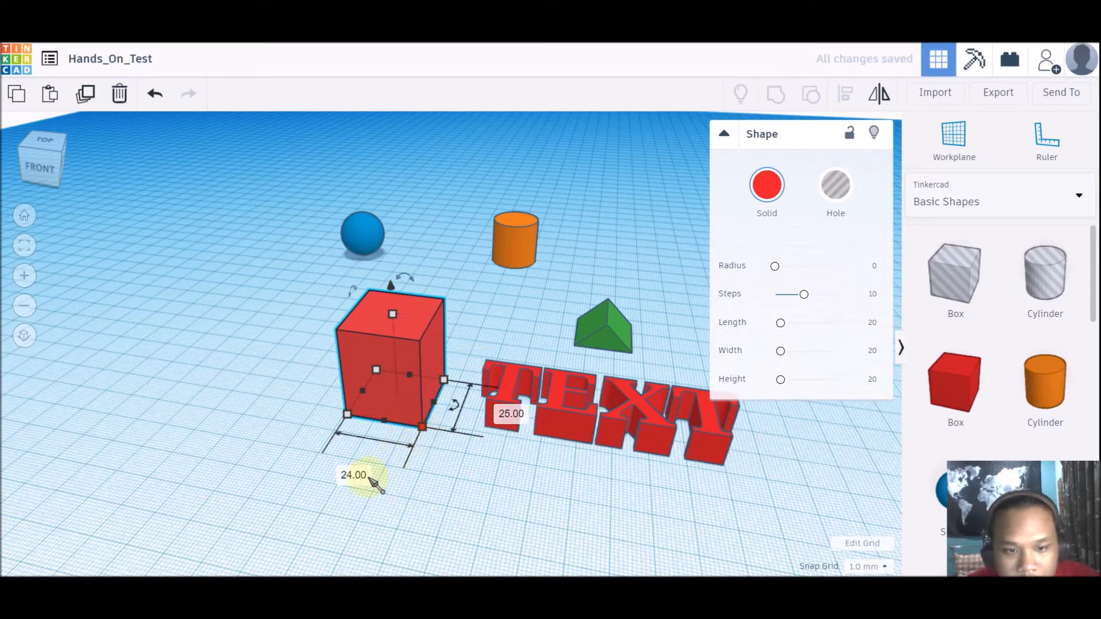
click(351, 478)
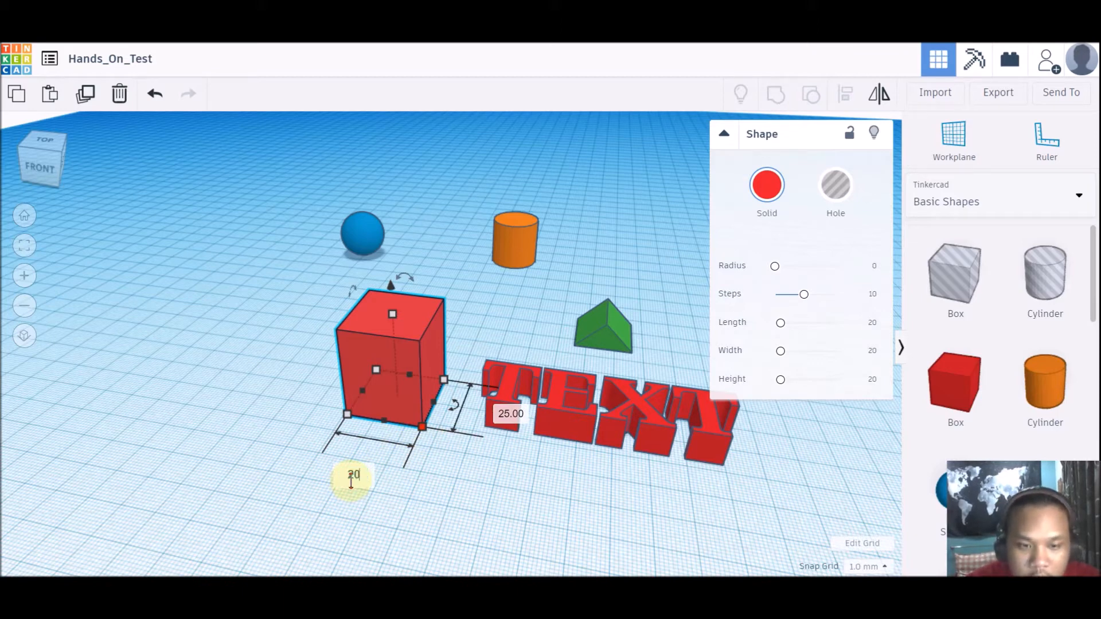
text(20)
key(Return)
click(503, 413)
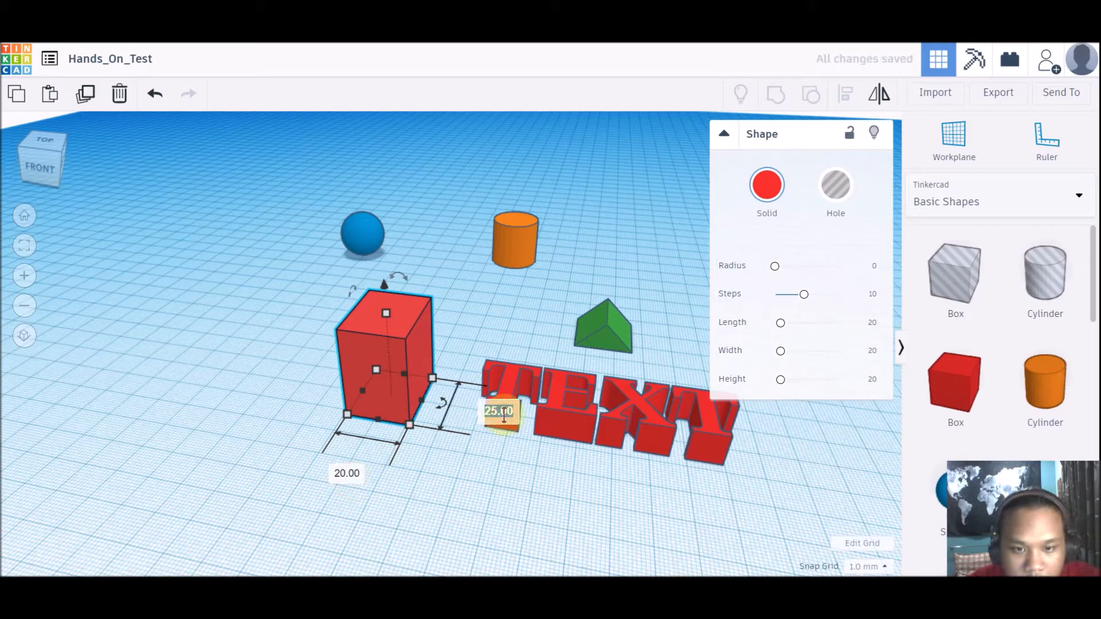
text(20)
key(Return)
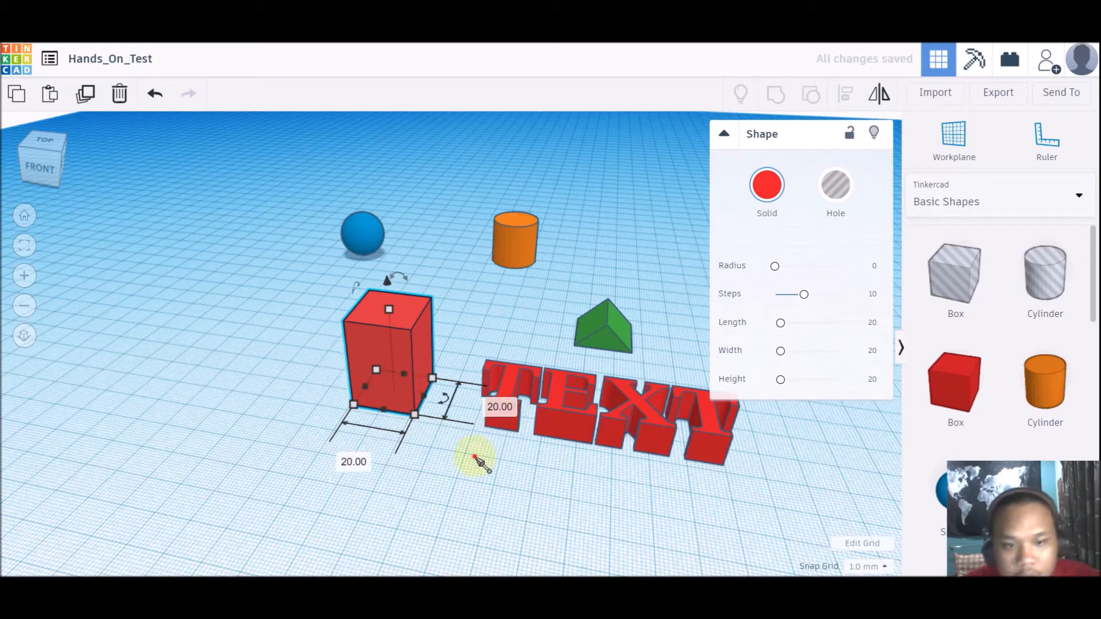
click(476, 456)
Place a ruler on the workplane with its origin in front and to the left of the red box.
right_drag(472, 333, 469, 366)
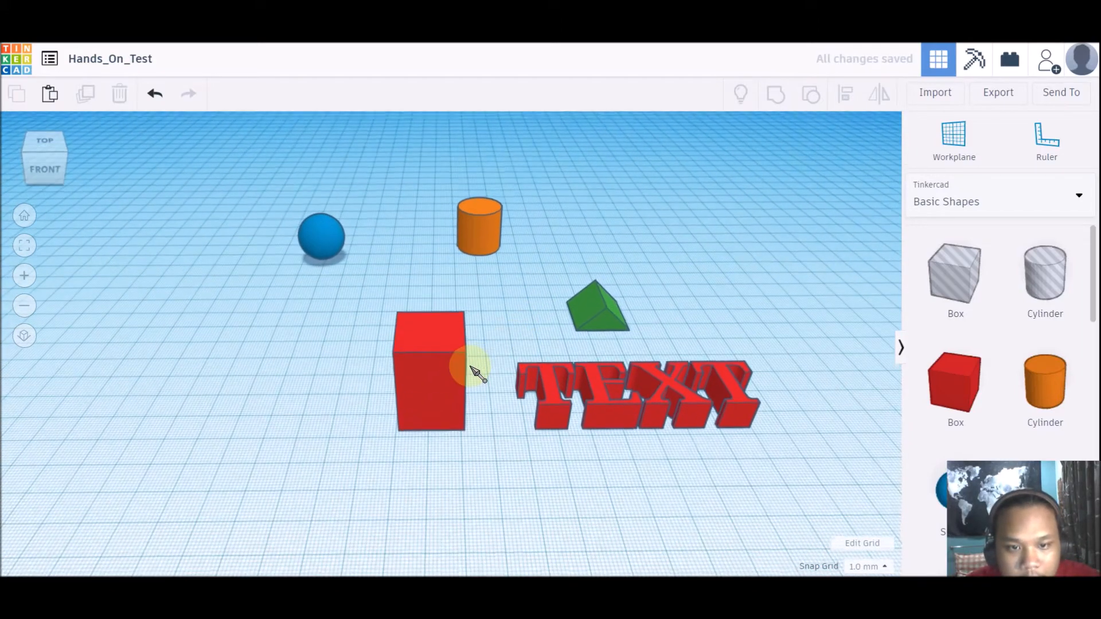
scroll(474, 362, up, 5)
right_drag(521, 336, 344, 321)
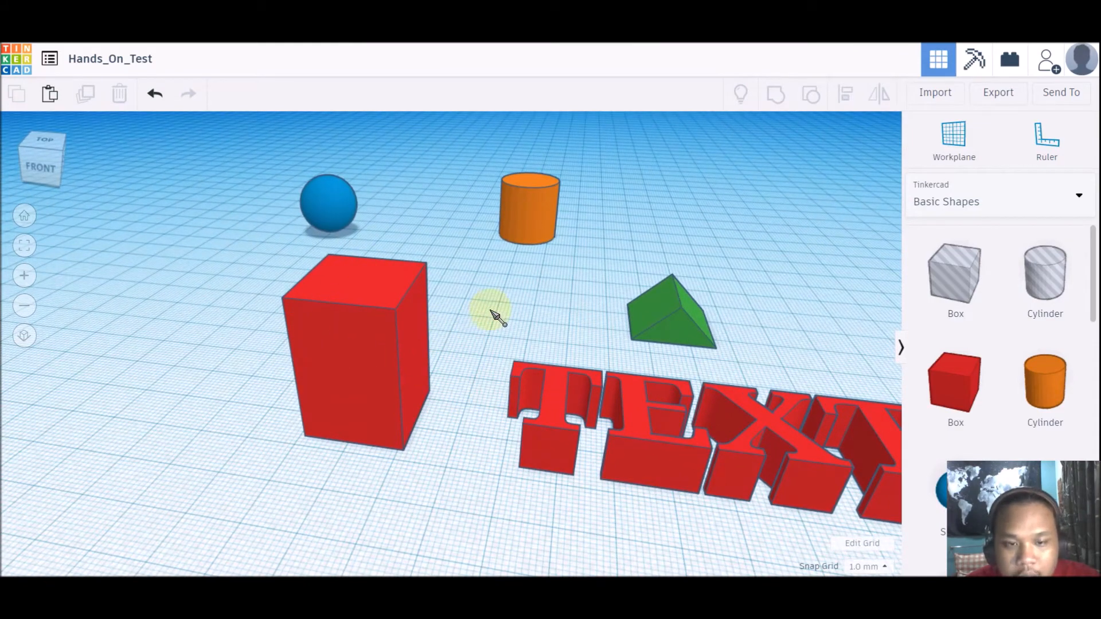
scroll(497, 316, down, 3)
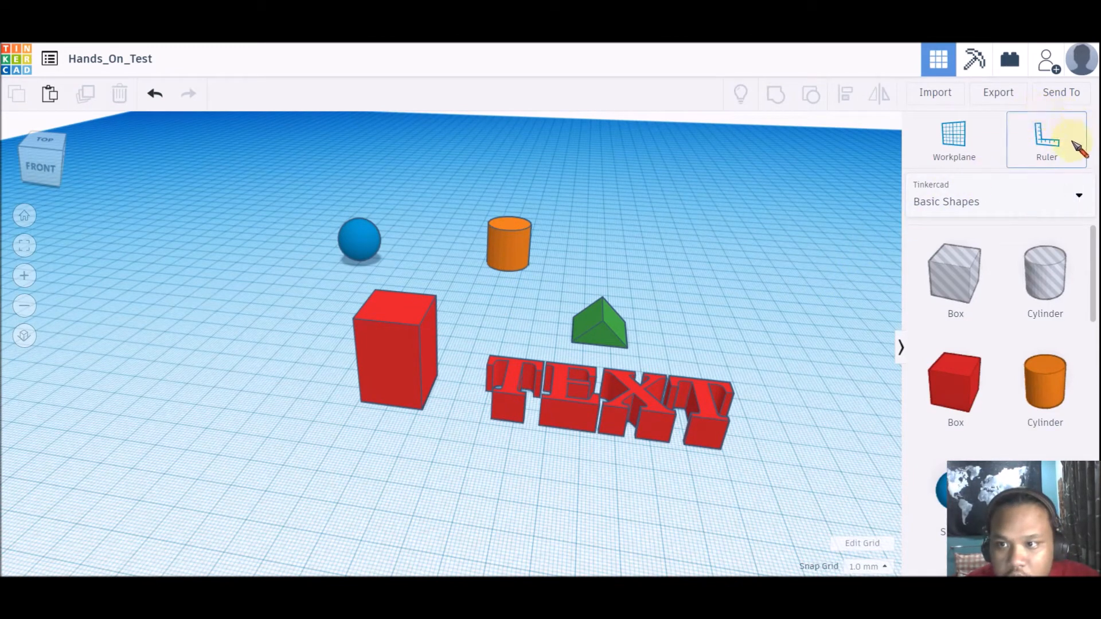
click(1048, 143)
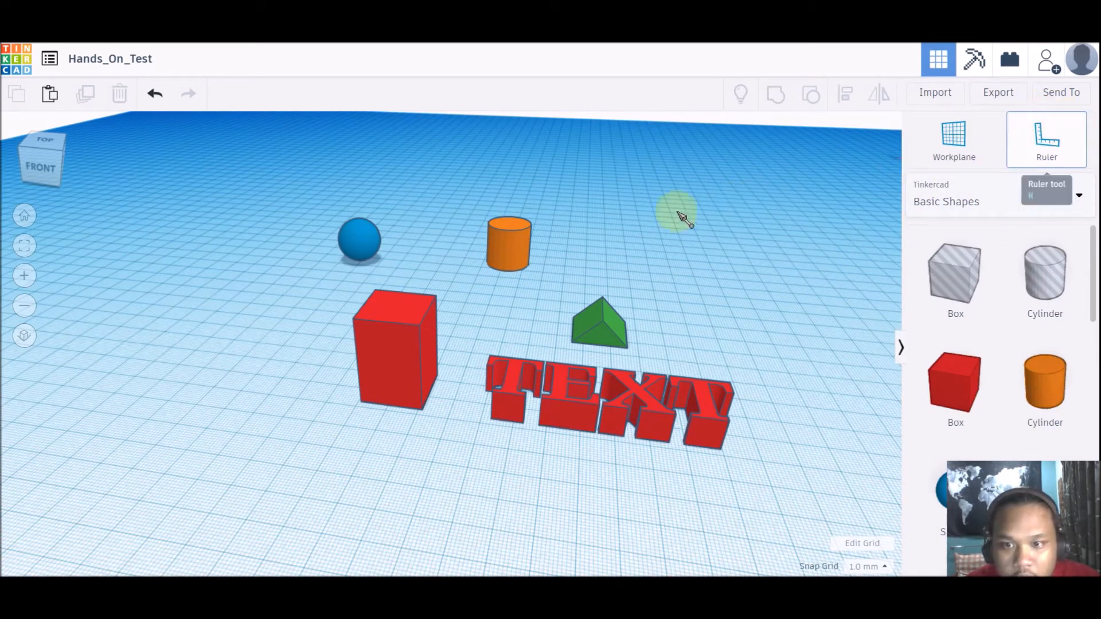
click(148, 446)
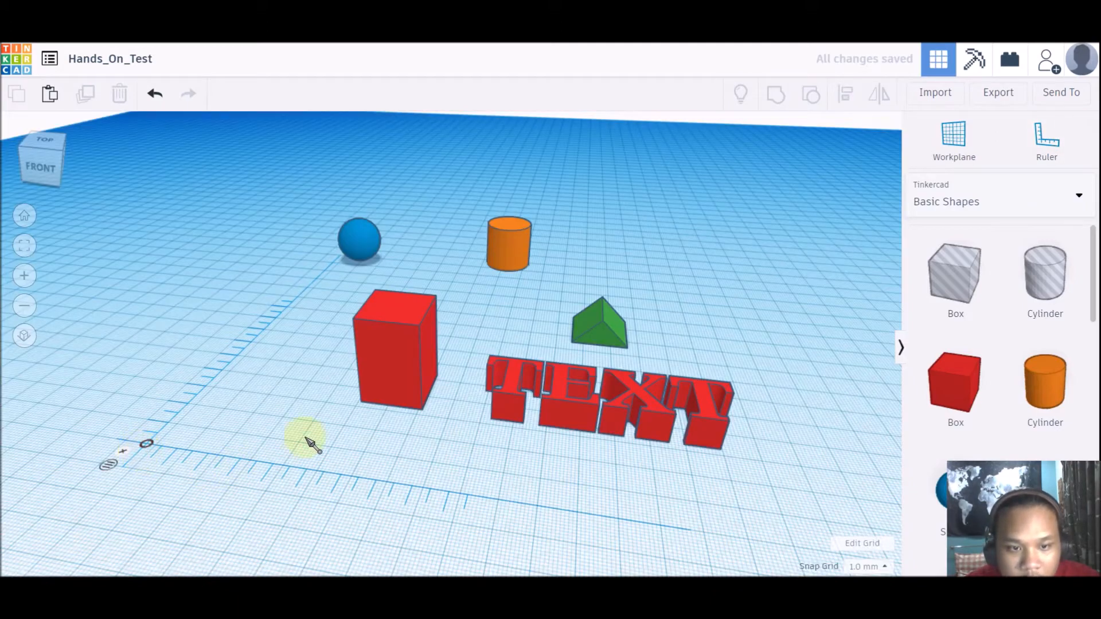
Set the red box's height to 40 mm and move it to about 41 mm and 18 mm from the ruler's origin.
click(393, 374)
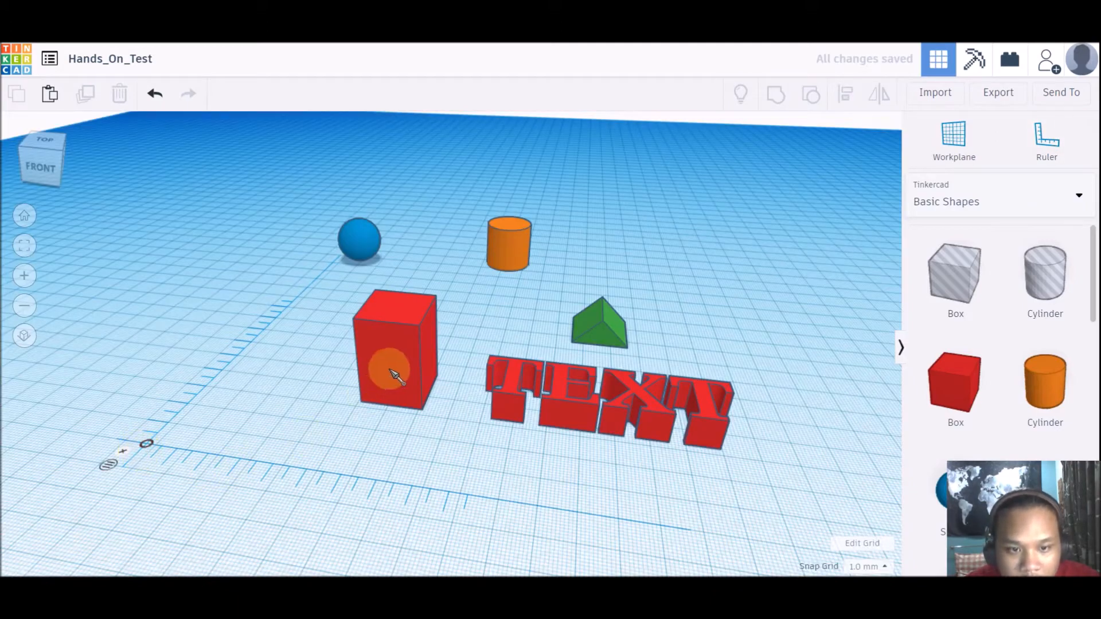
click(389, 378)
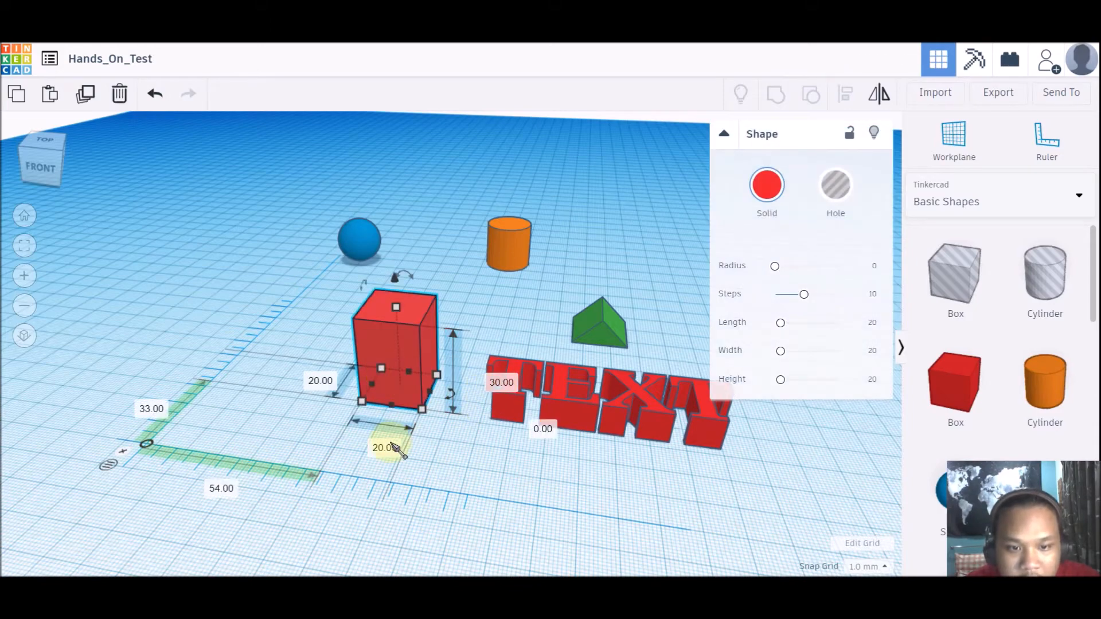
click(501, 383)
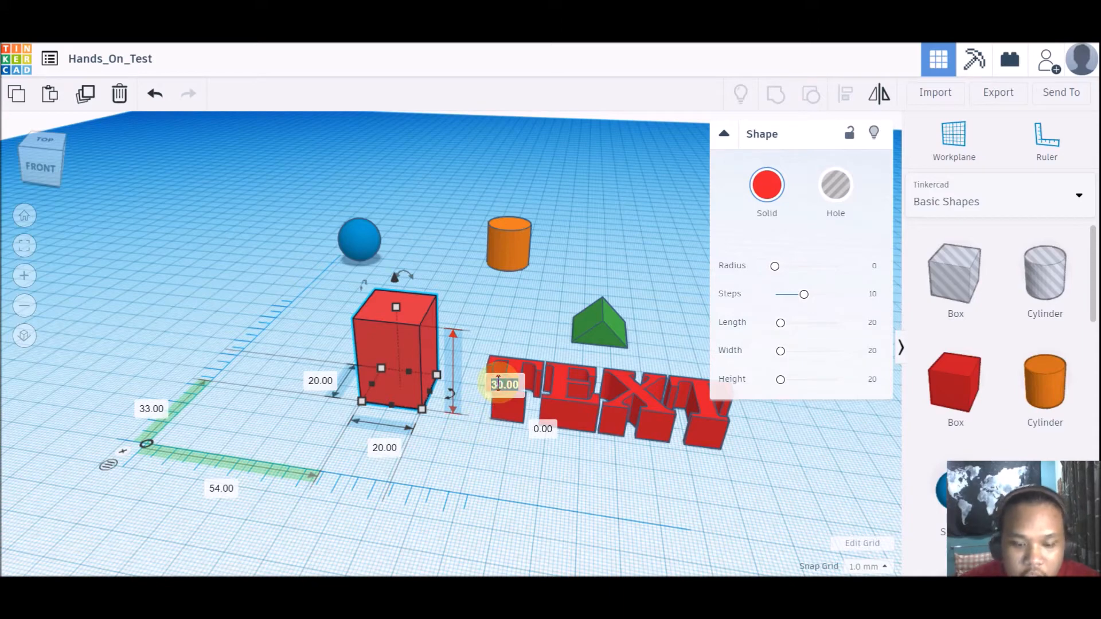
text(40)
key(Return)
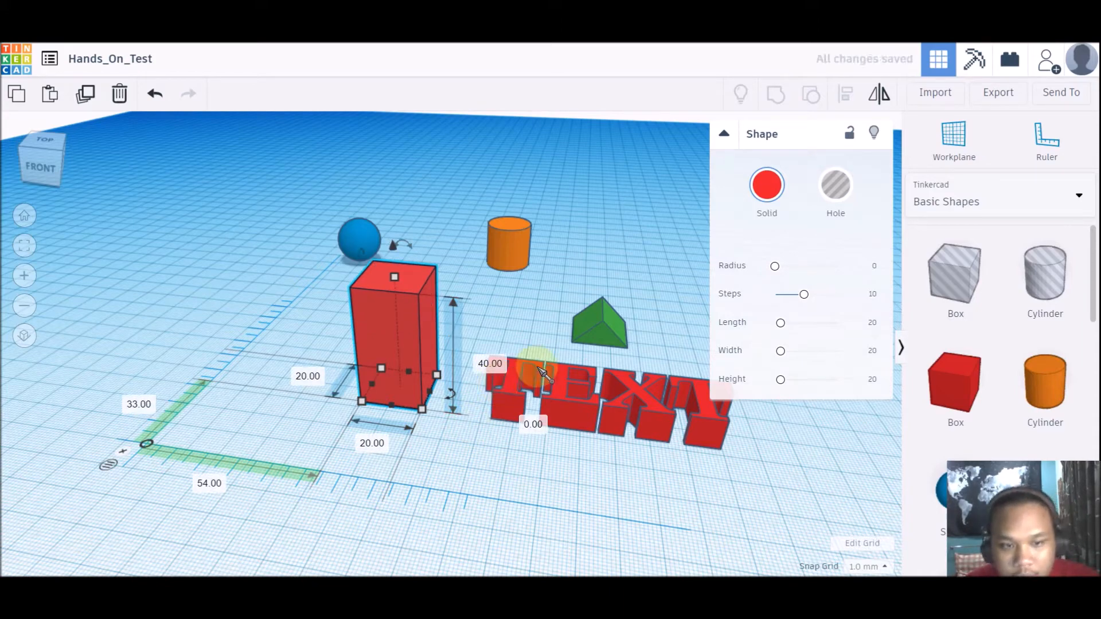
right_drag(524, 486, 633, 384)
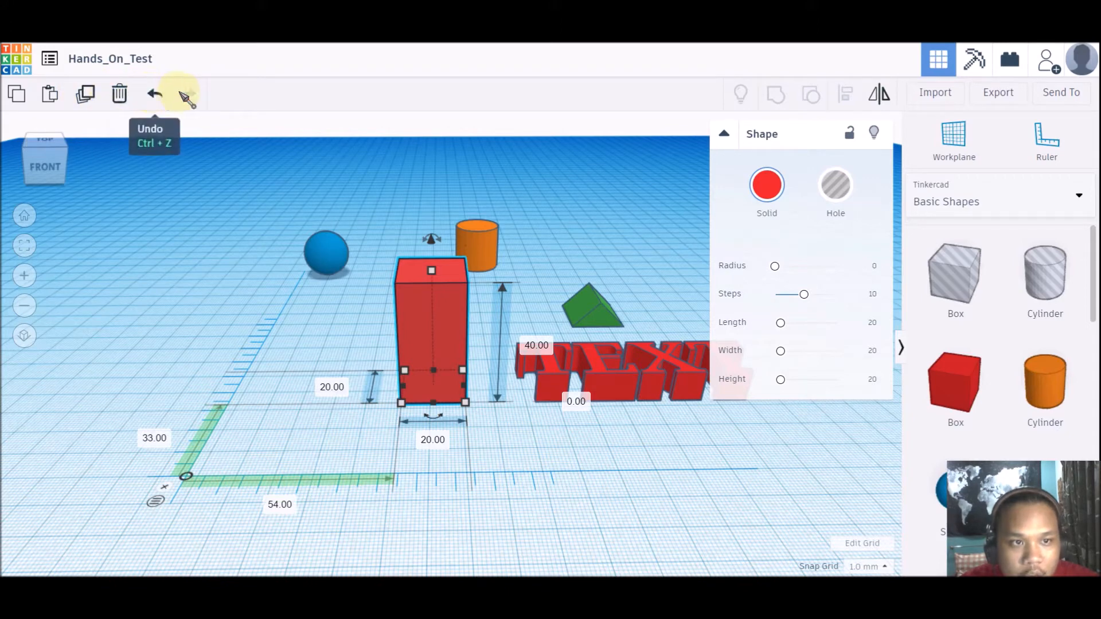
drag(446, 325, 404, 341)
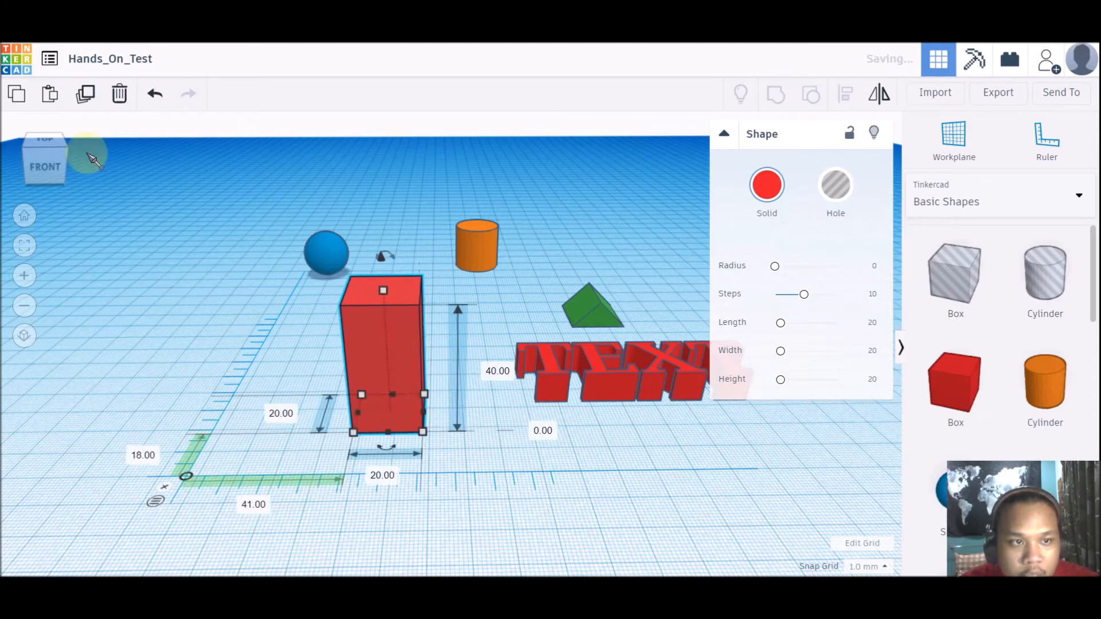
Place a duplicate of the red box in front of the sphere and a pasted copy beside the original near the ruler's origin.
click(86, 94)
drag(396, 339, 306, 275)
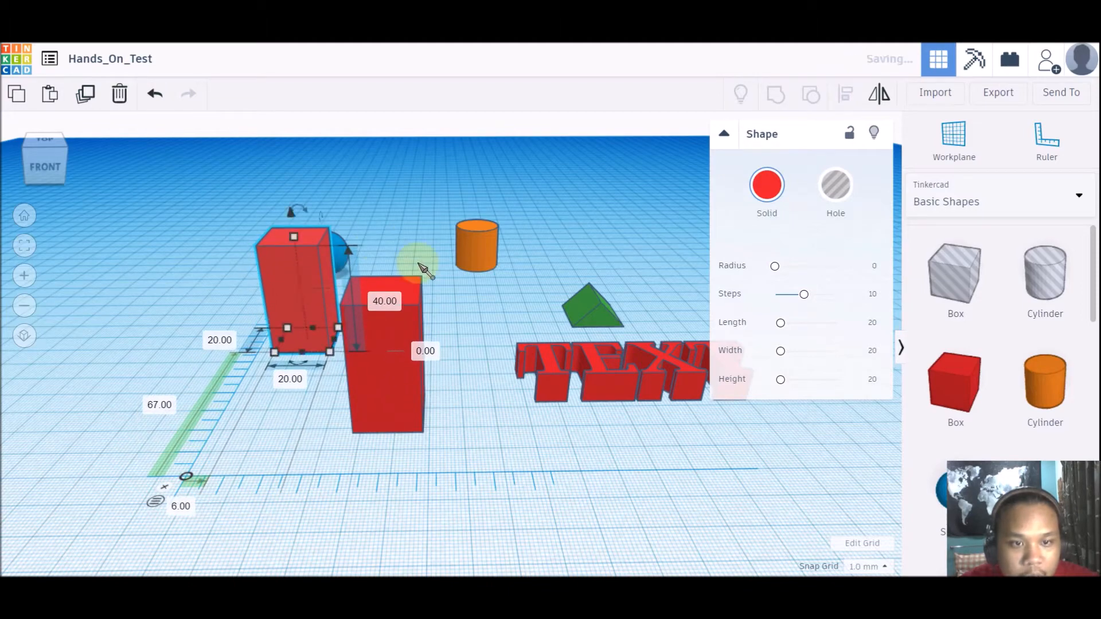
click(380, 398)
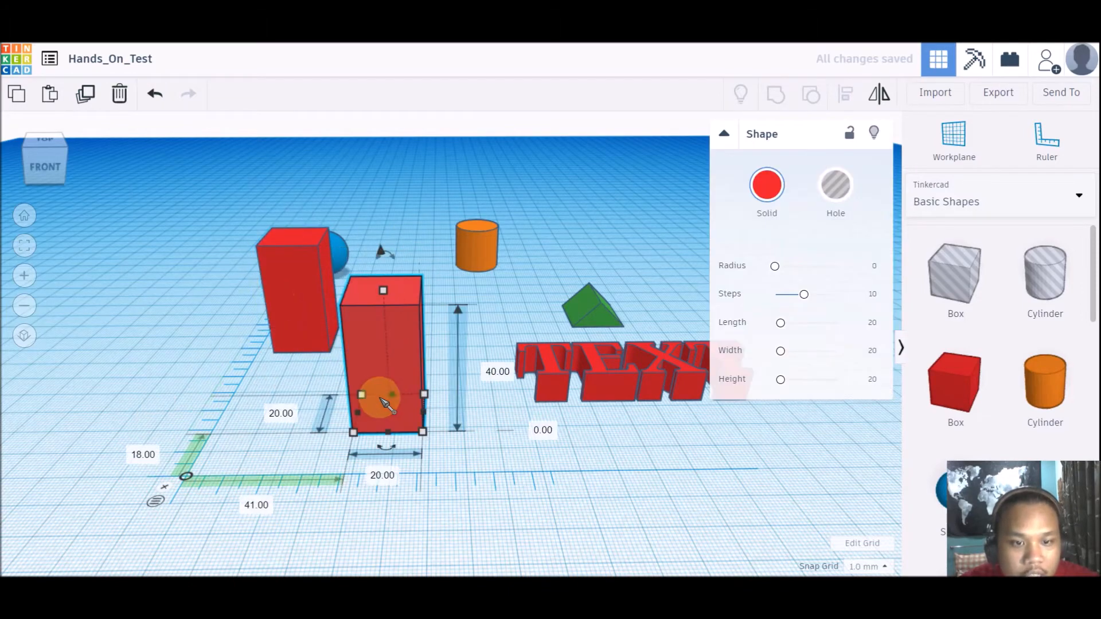
click(19, 95)
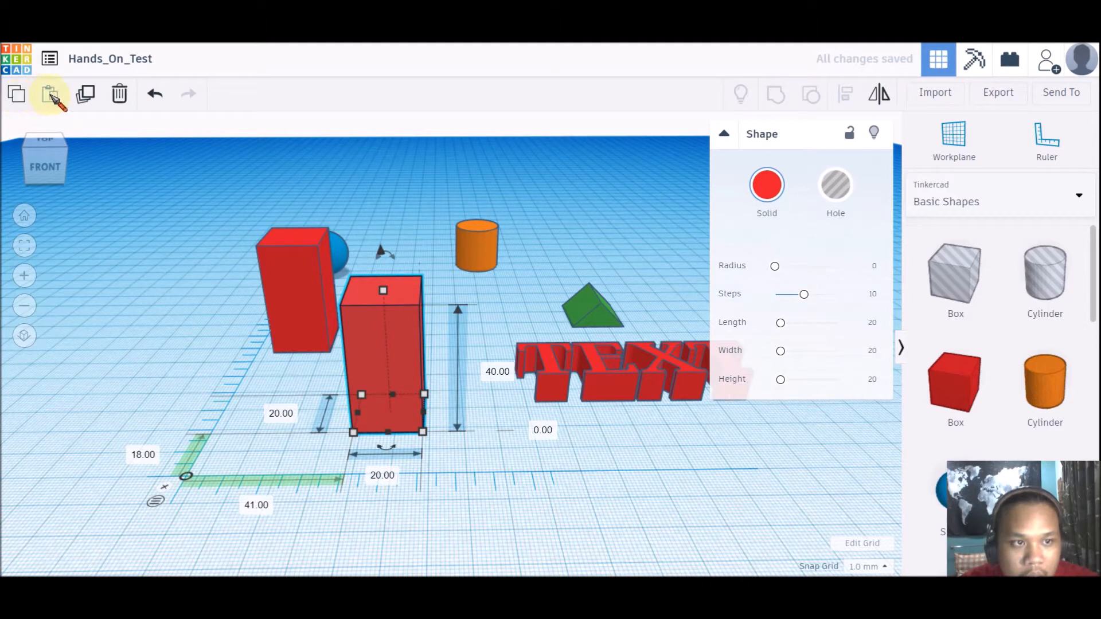
click(50, 95)
drag(433, 352, 298, 324)
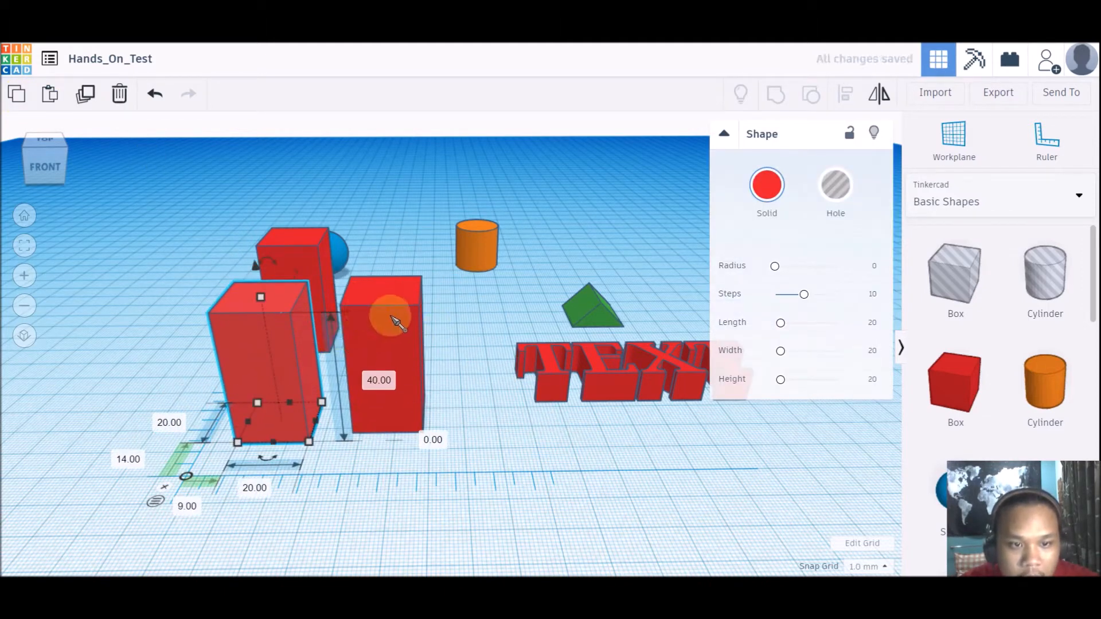
click(508, 350)
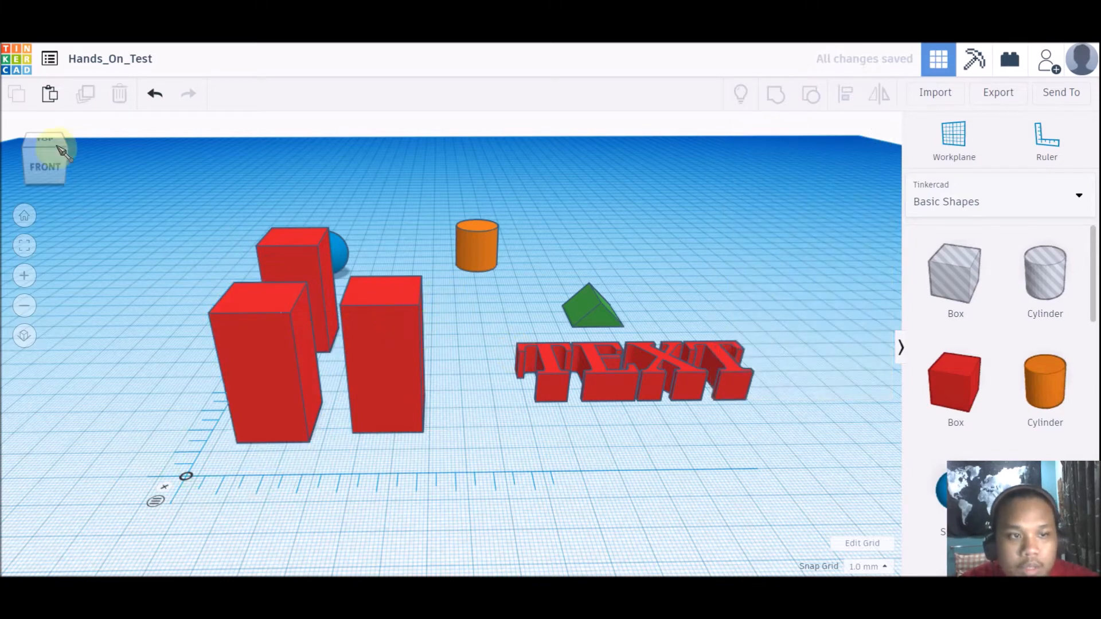
Delete both copies of the red box, and undo and redo the last deletion.
click(290, 259)
click(258, 408)
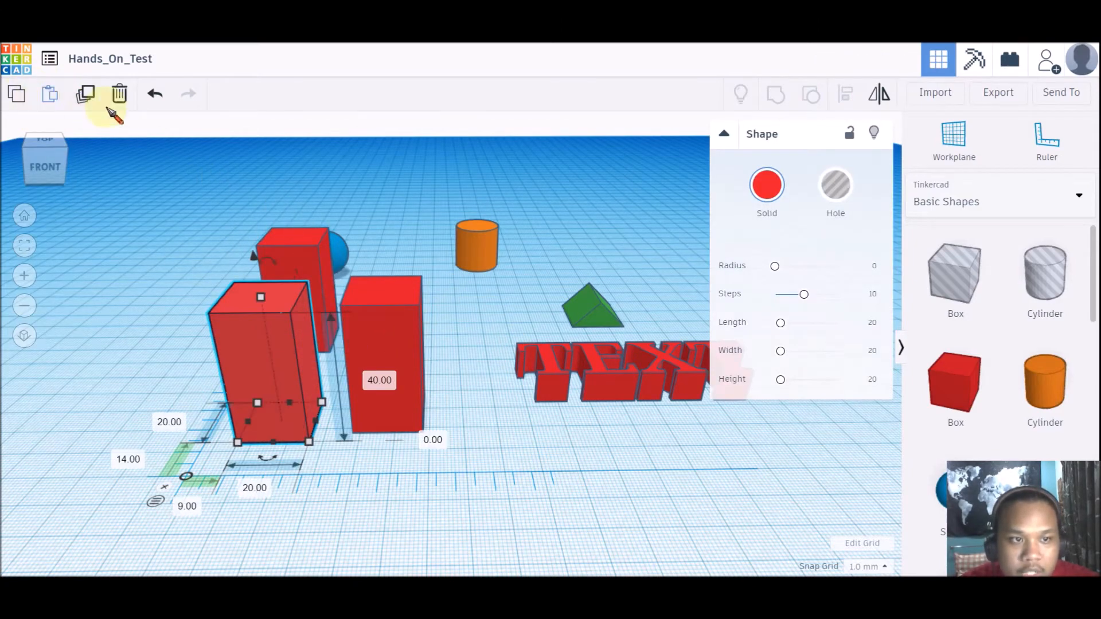
click(281, 244)
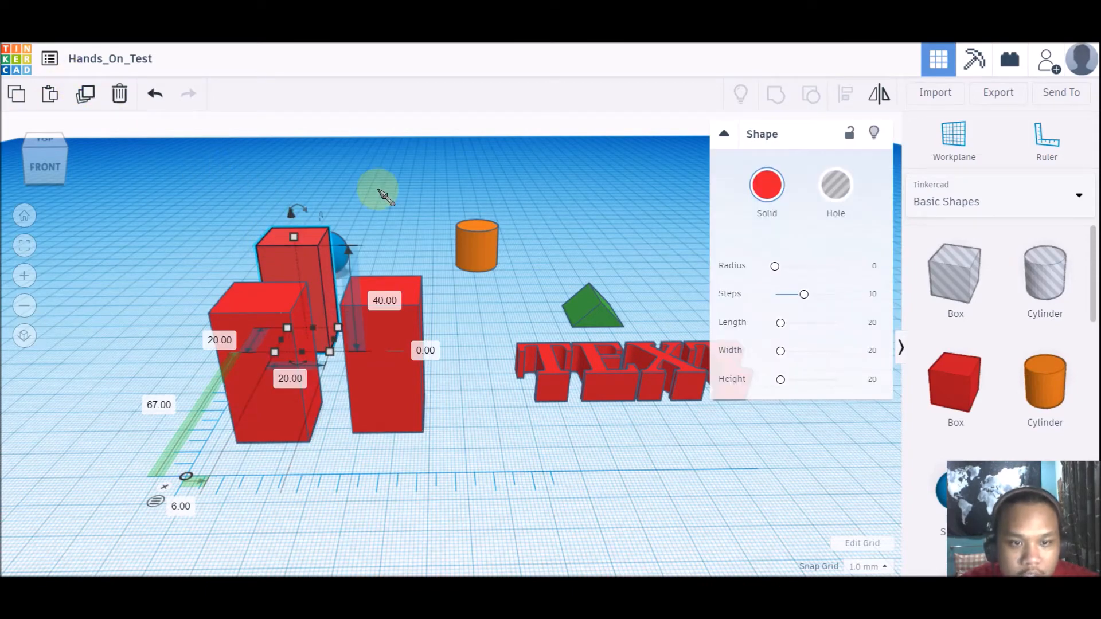
click(470, 376)
click(291, 253)
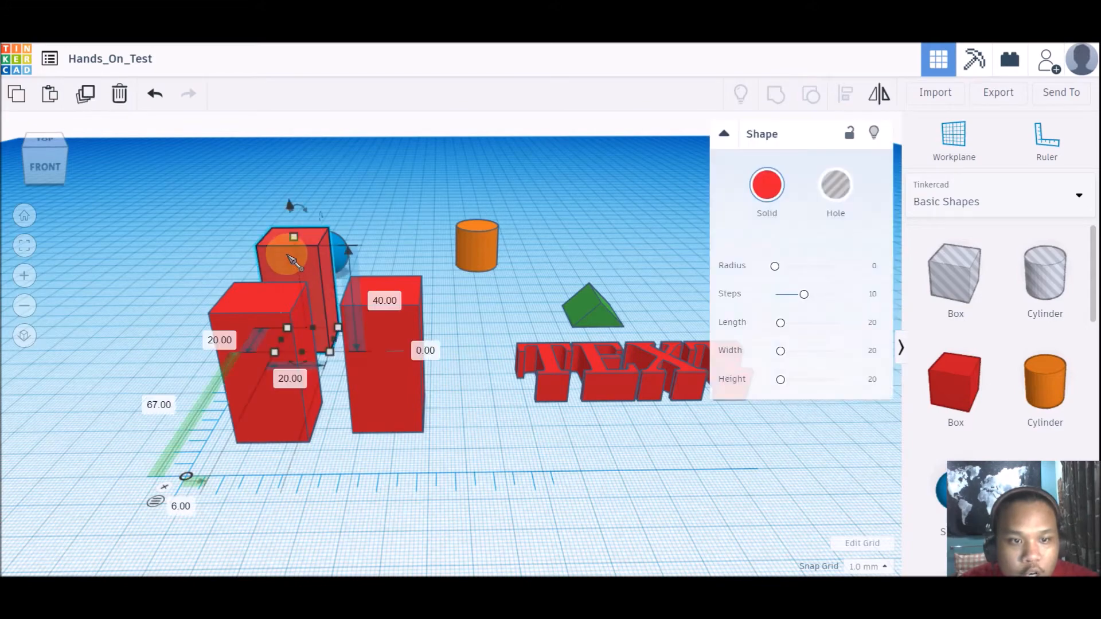
click(120, 98)
click(244, 338)
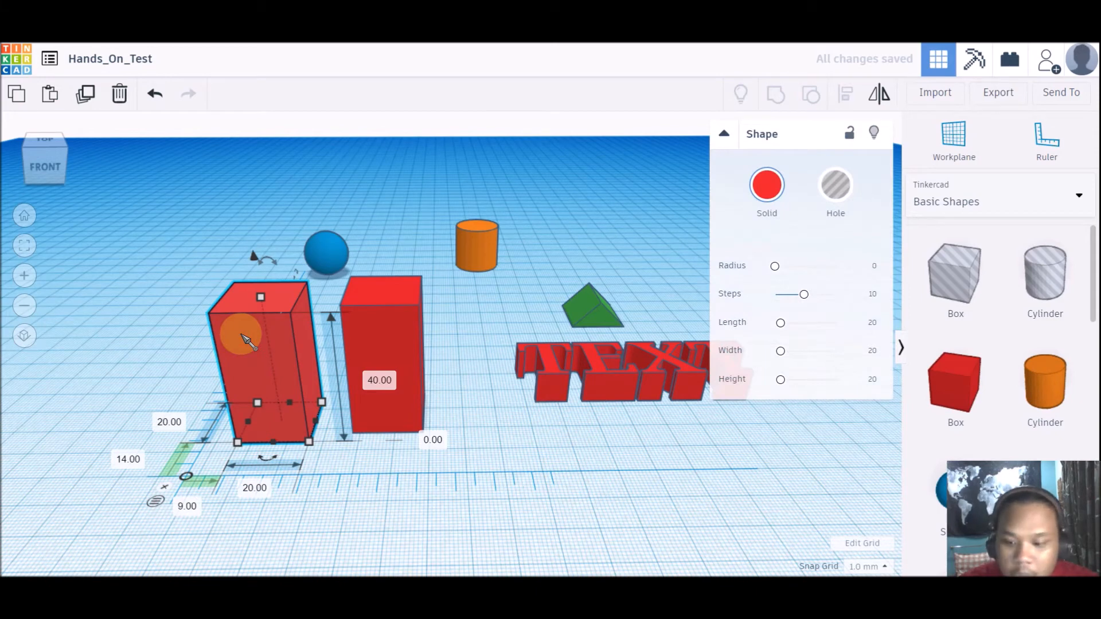
key(Delete)
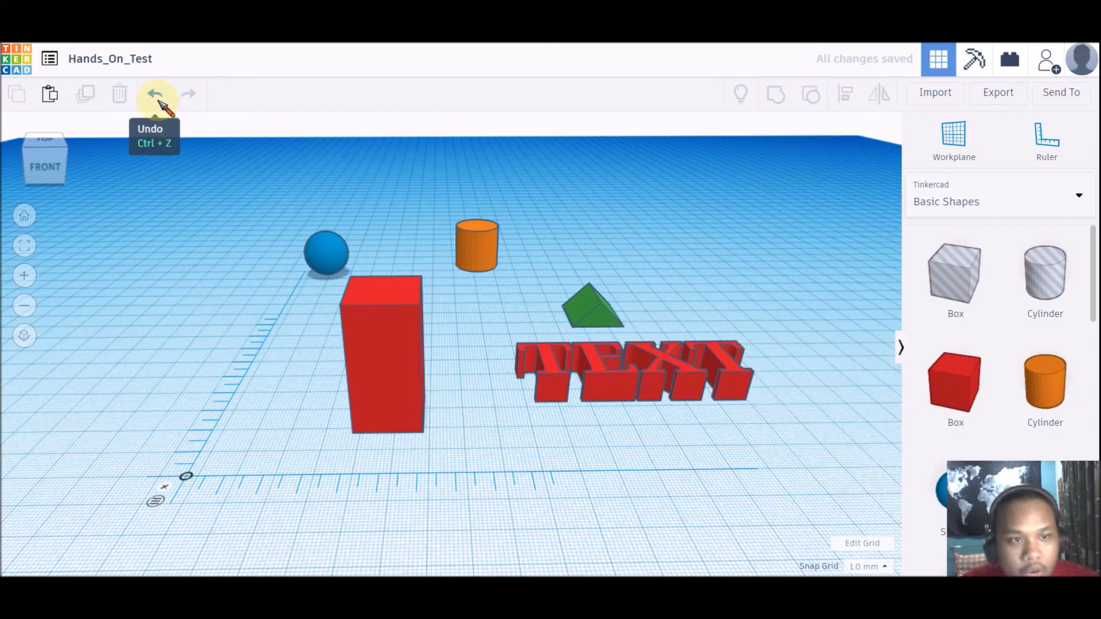
click(160, 101)
click(190, 98)
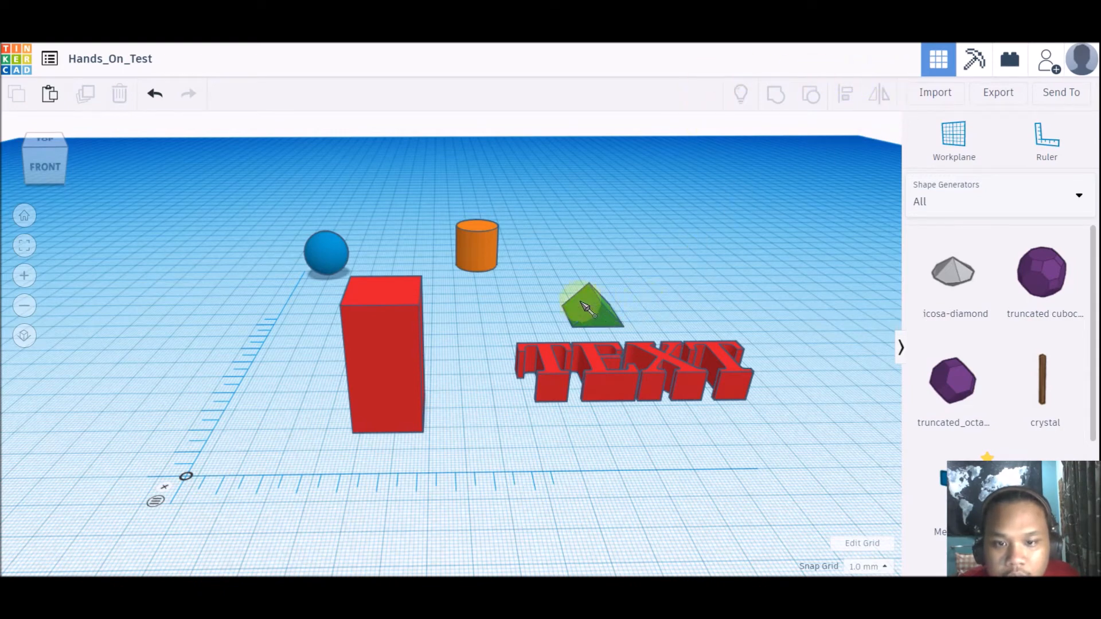
Move the green roof to the front of the workplane, past the ruler's baseline, and mirror it vertically so it points down.
drag(585, 305, 476, 482)
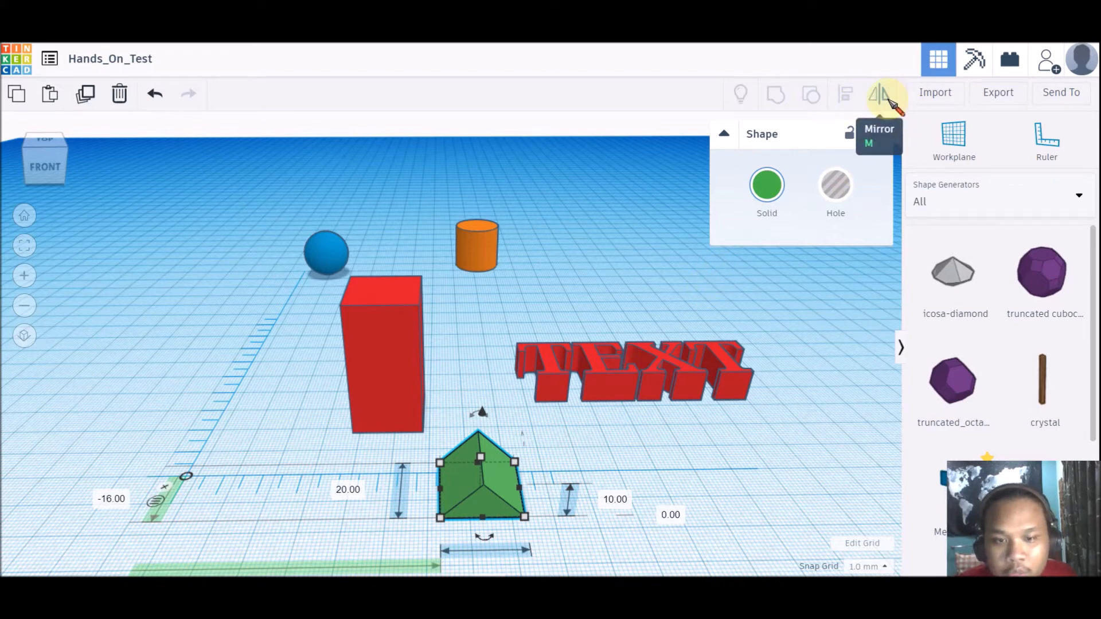
click(634, 463)
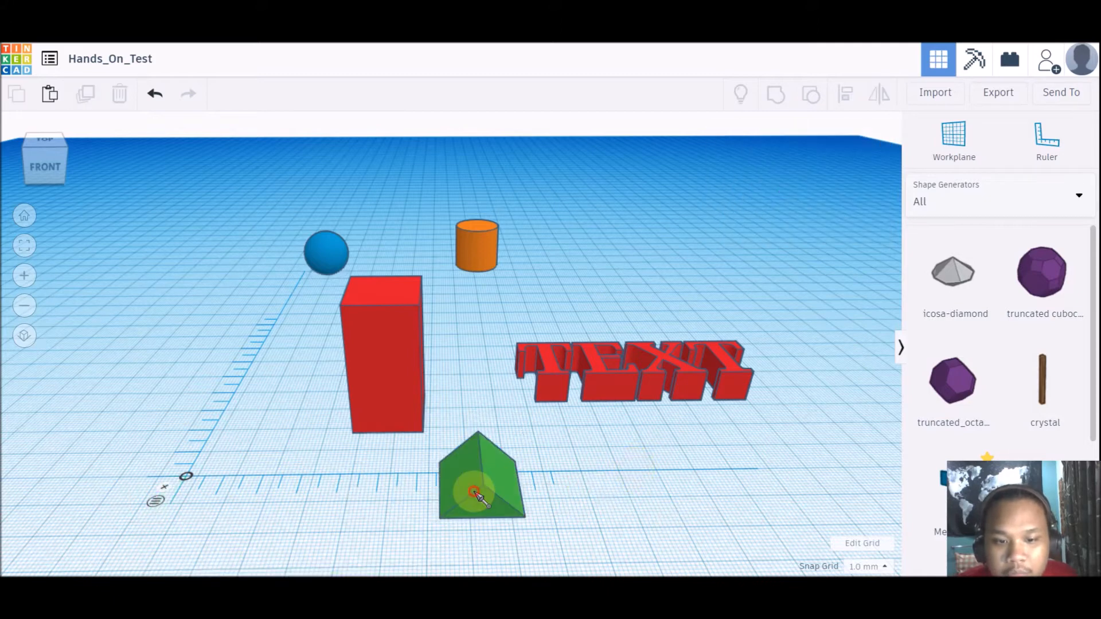
click(478, 495)
click(880, 96)
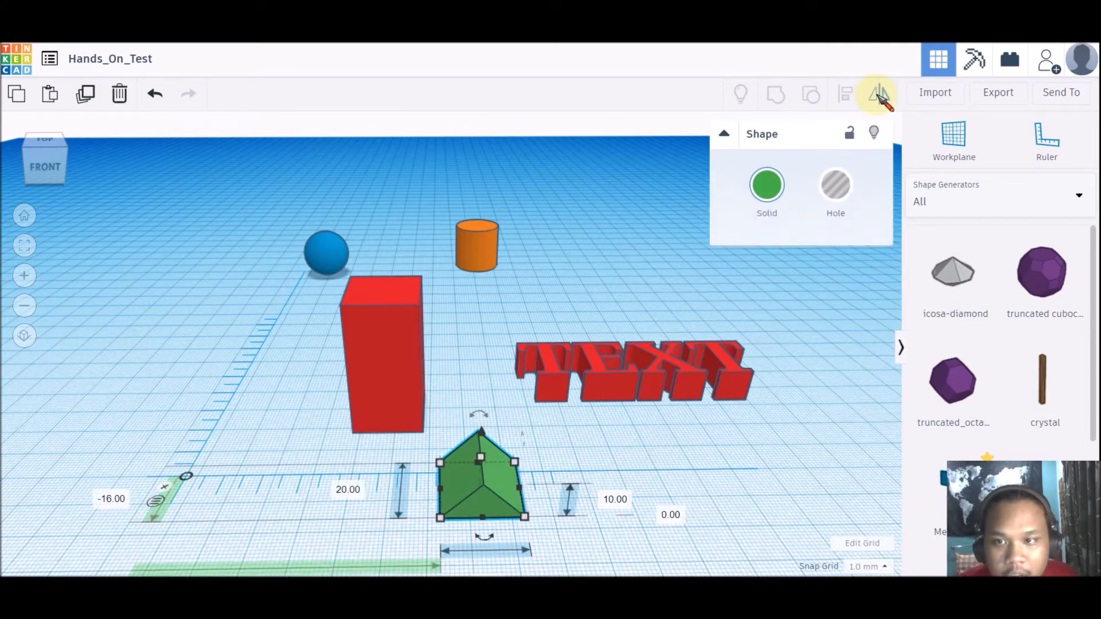
click(413, 502)
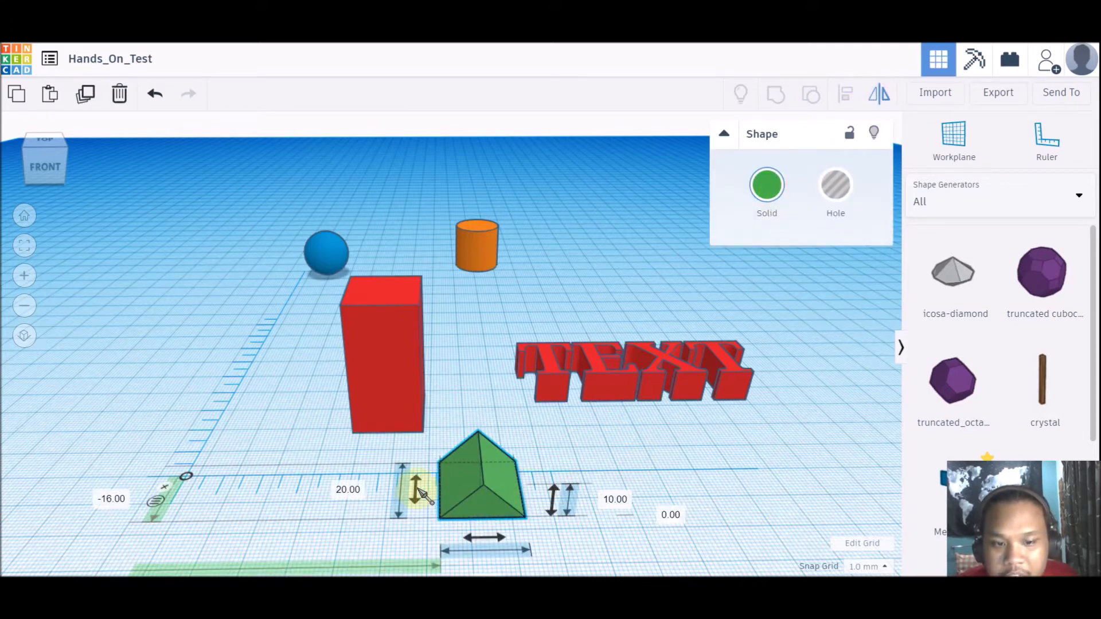
click(554, 498)
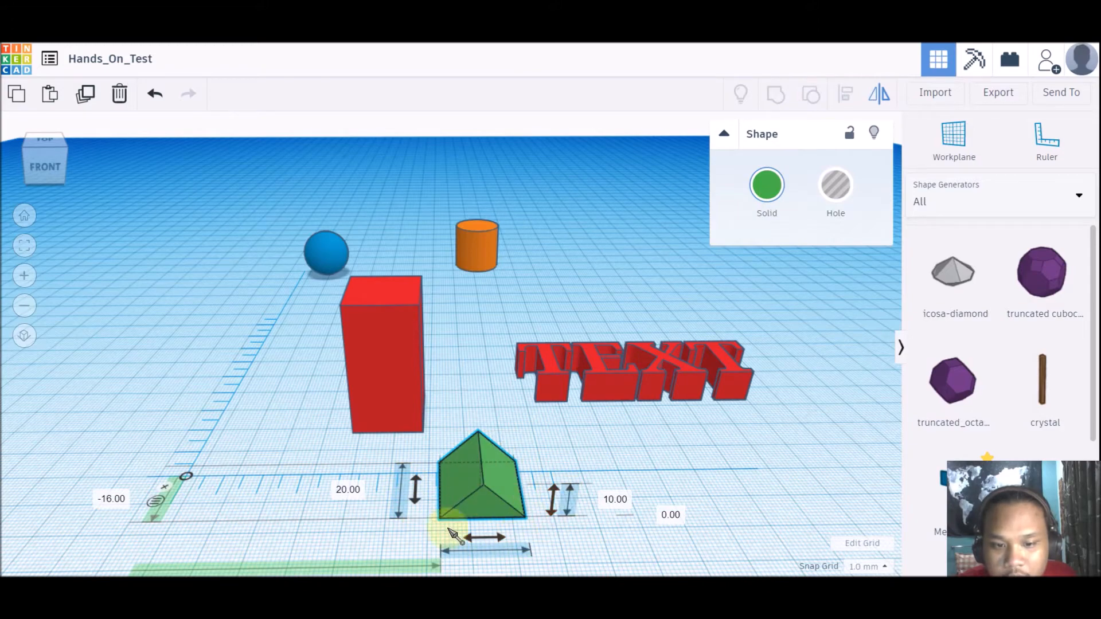
click(552, 506)
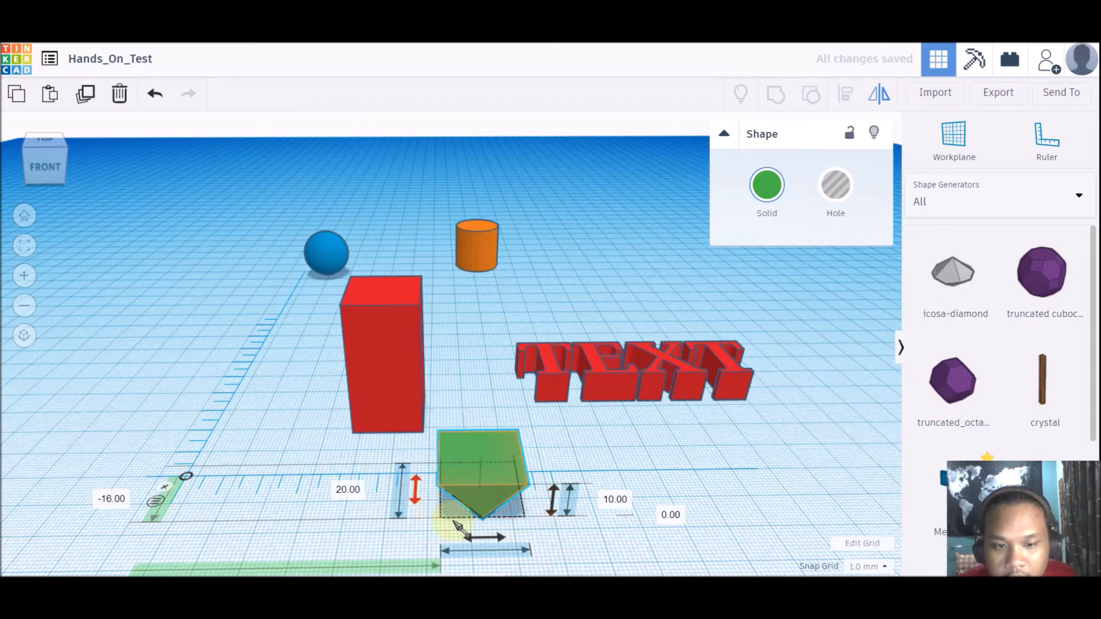
Mirror the upside-down green roof front to back along its depth.
right_drag(578, 498, 703, 495)
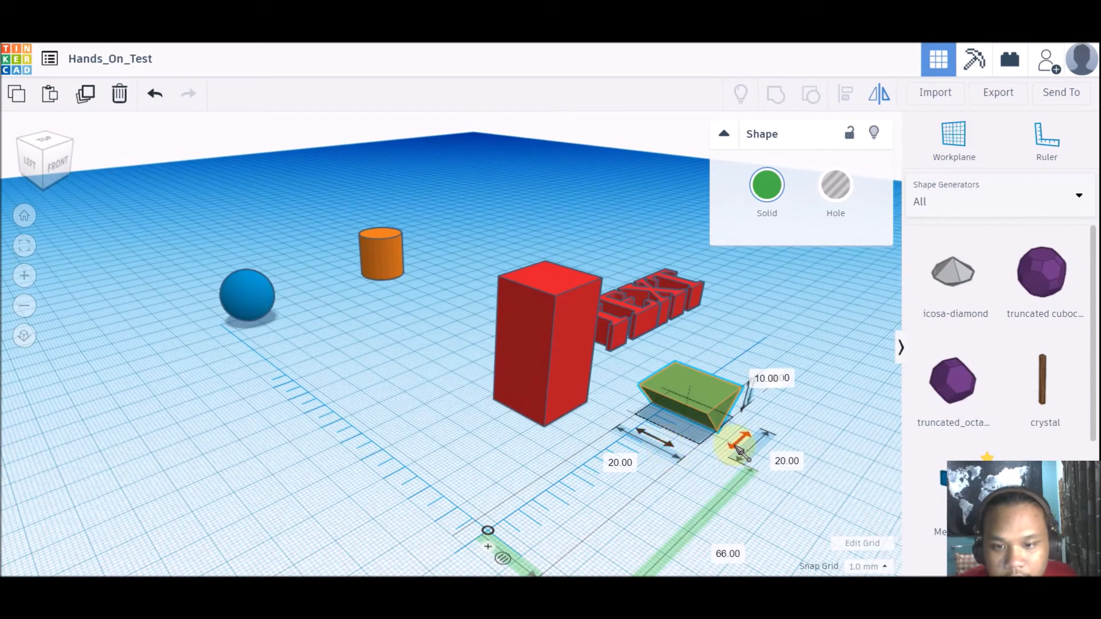
click(649, 436)
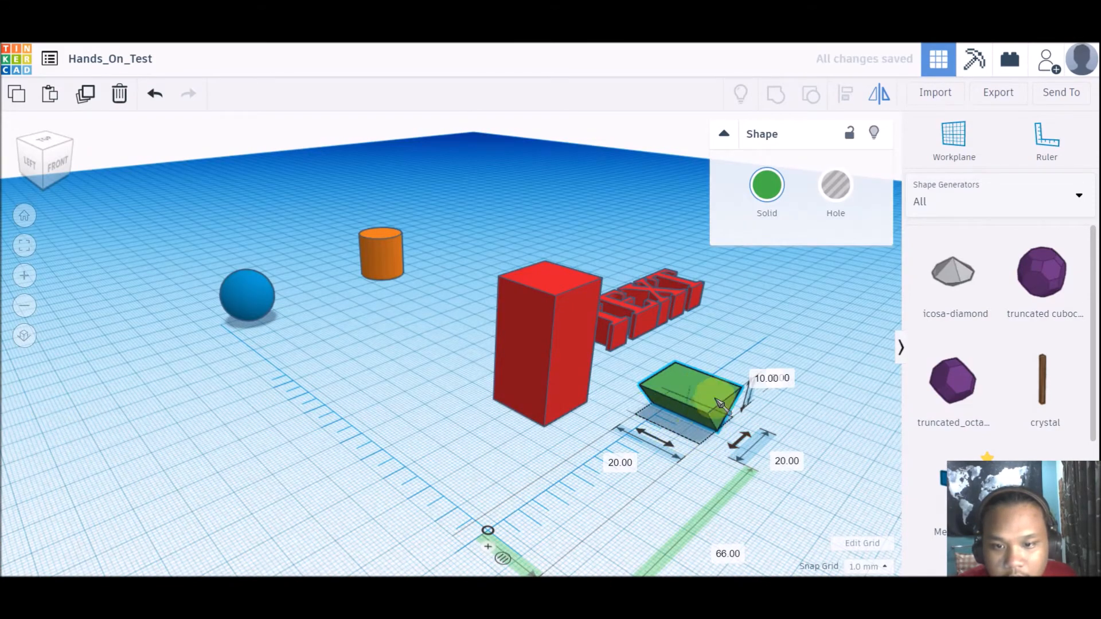
right_drag(771, 419, 665, 413)
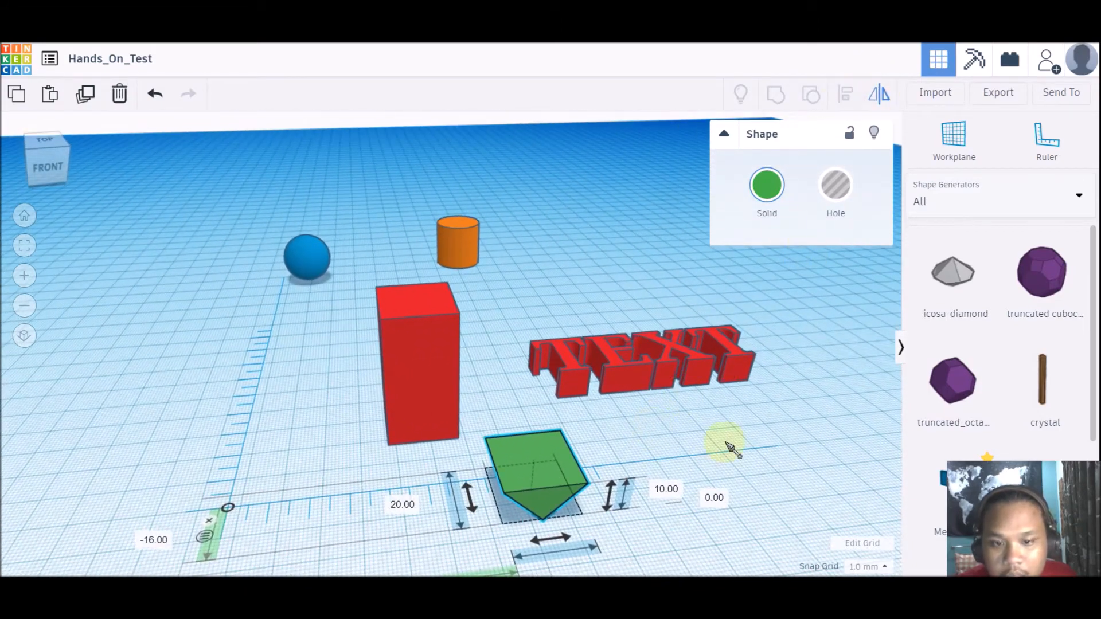
Mirror the green roof vertically so it points up again, and leave the mirror mode.
click(619, 494)
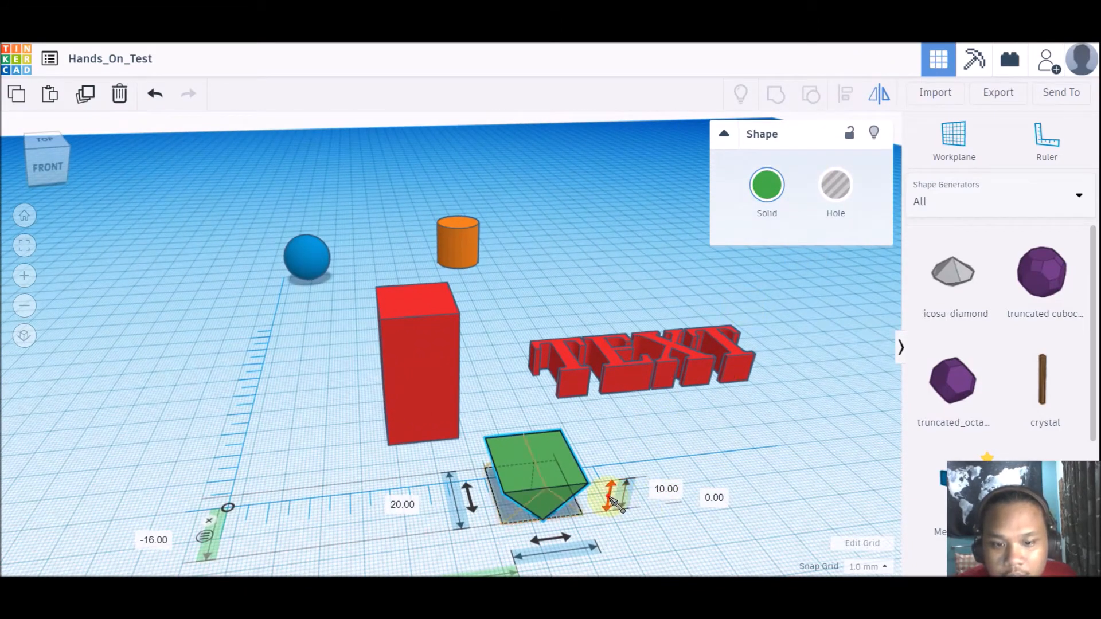
click(880, 96)
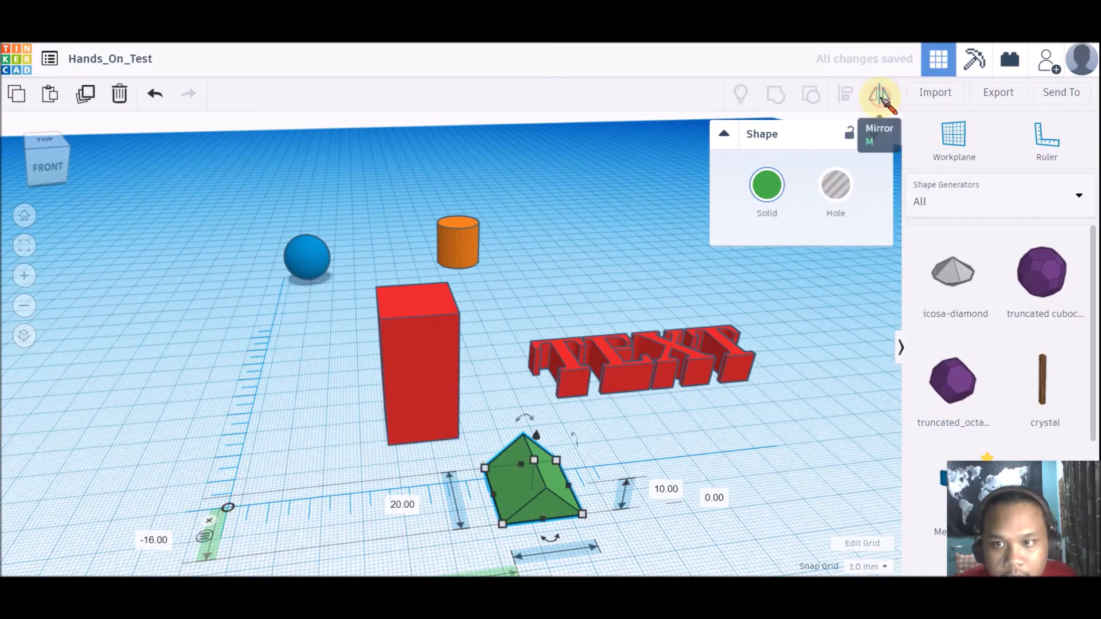
click(755, 409)
right_drag(713, 442, 680, 449)
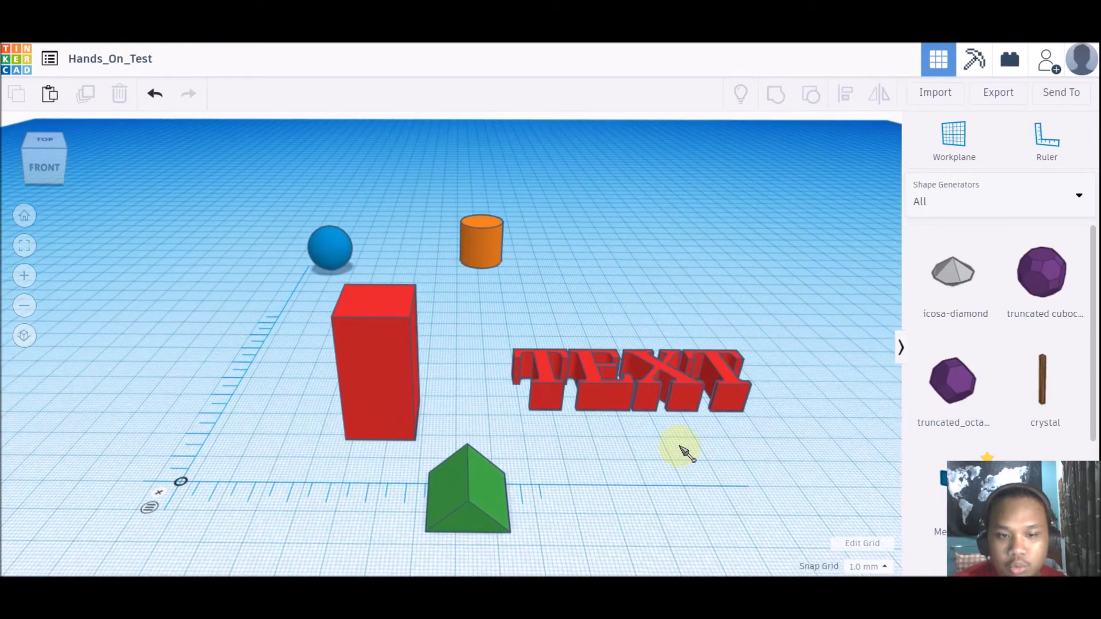
Turn the green roof into a hole and move it beside the red box, 68 mm and 18 mm from the ruler's origin.
click(394, 373)
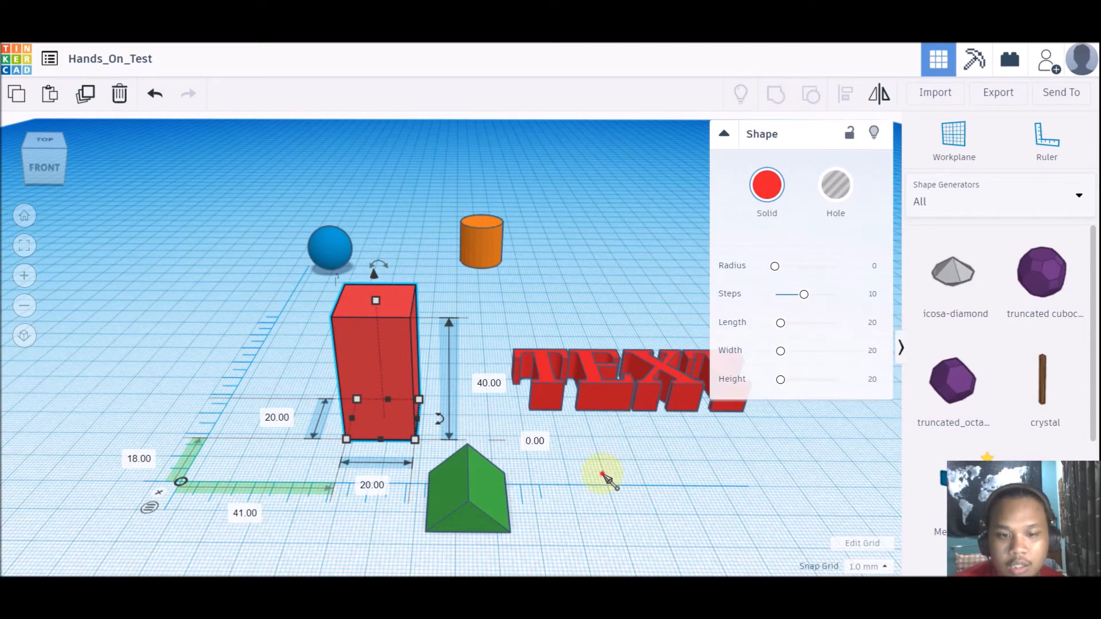
click(608, 479)
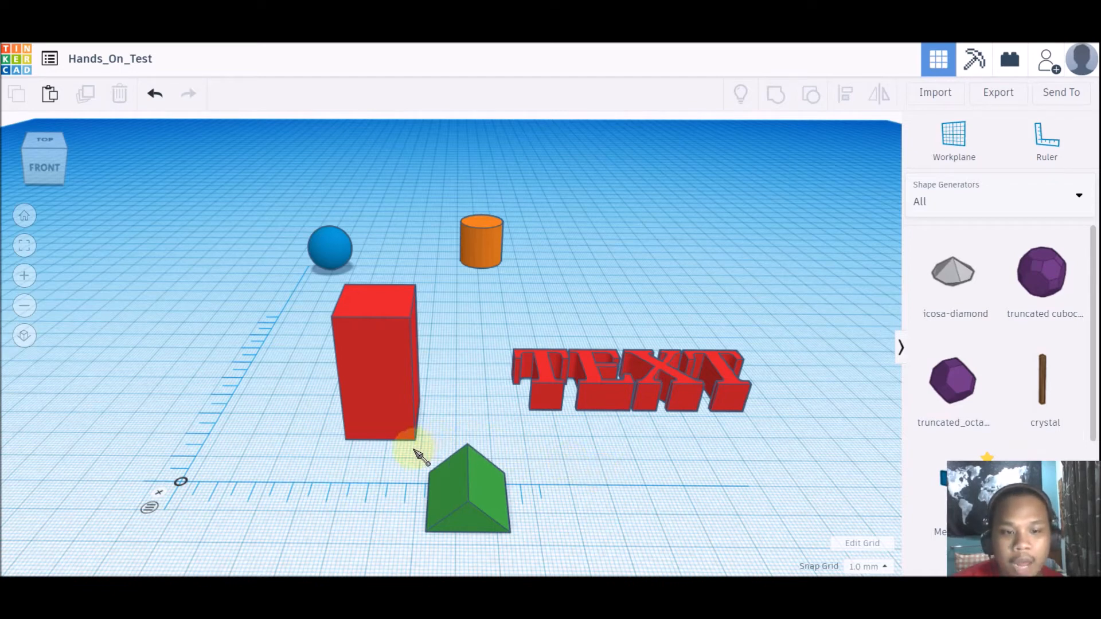
click(483, 497)
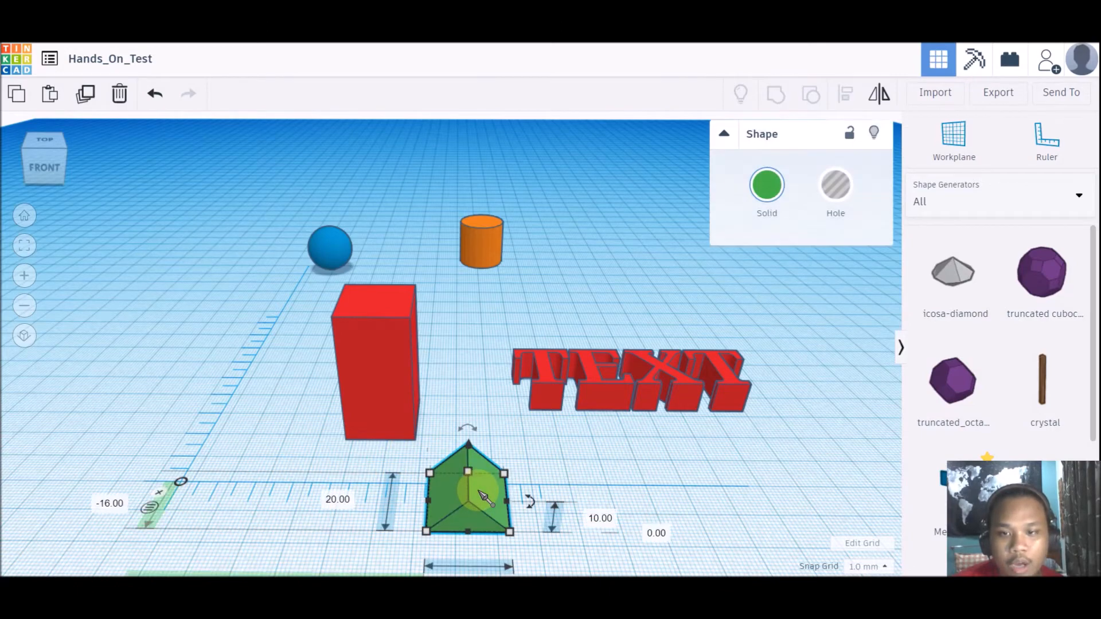
click(839, 190)
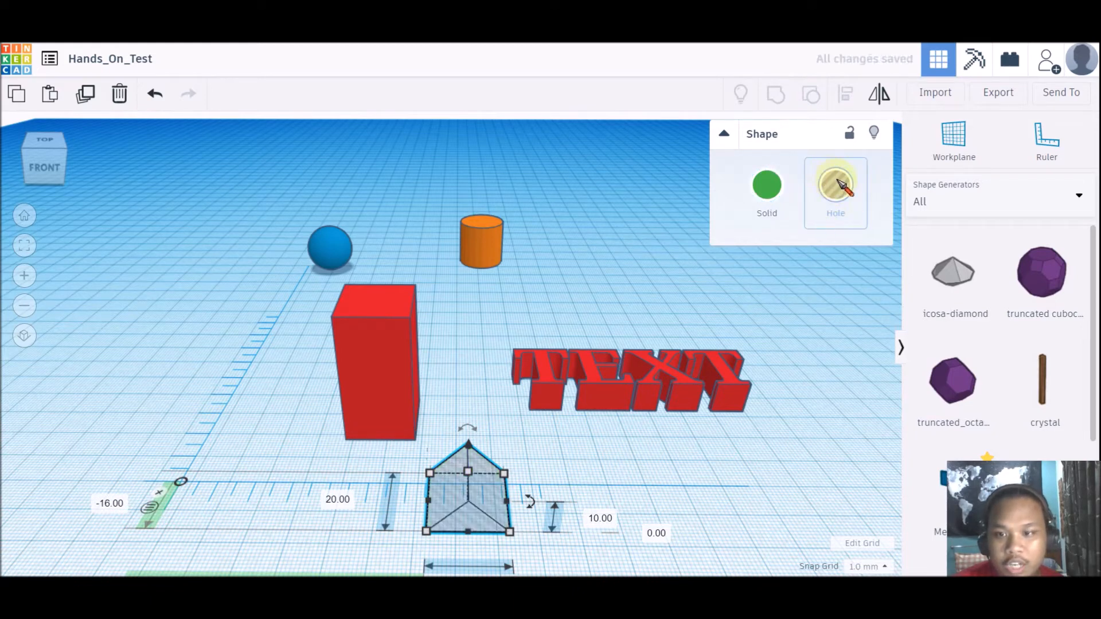
click(768, 188)
click(838, 183)
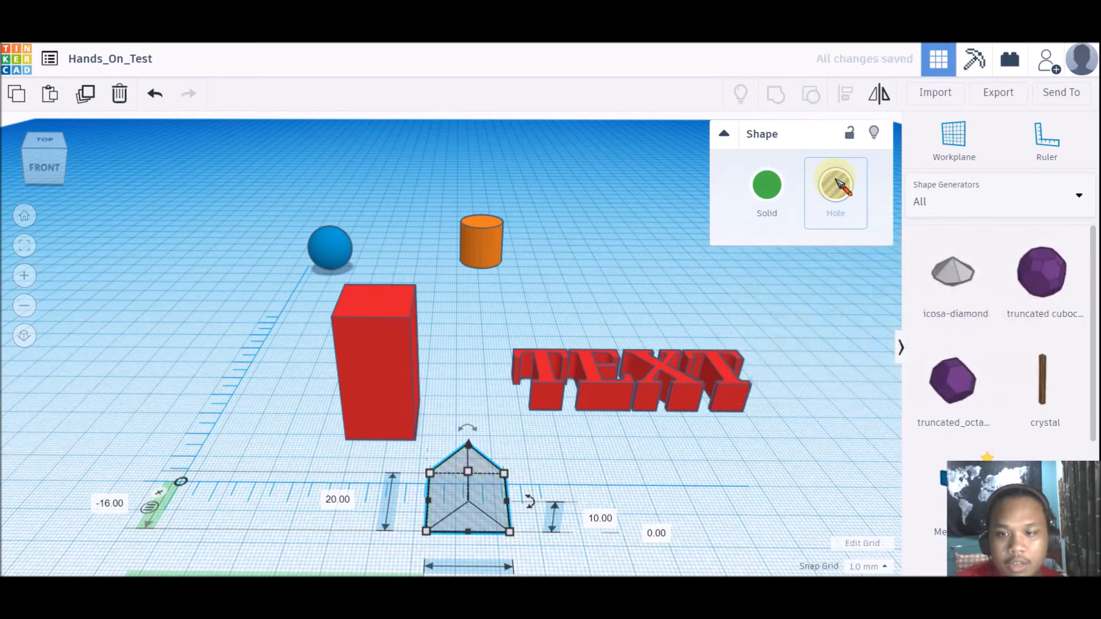
drag(498, 507, 503, 425)
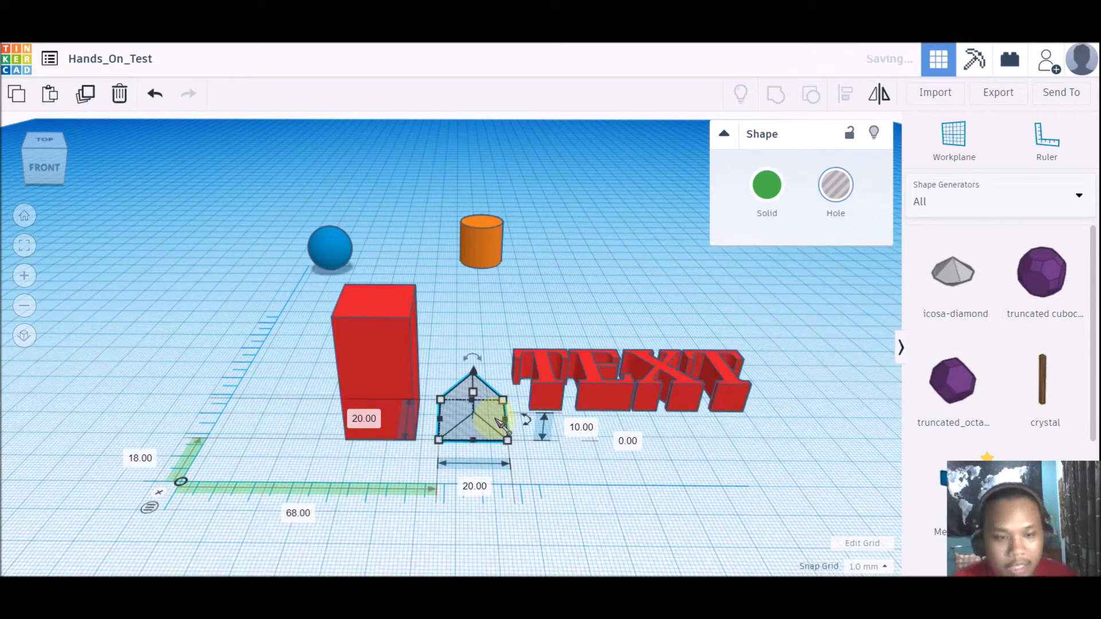
Select the red box and the roof hole together, and clear the selection.
click(395, 360)
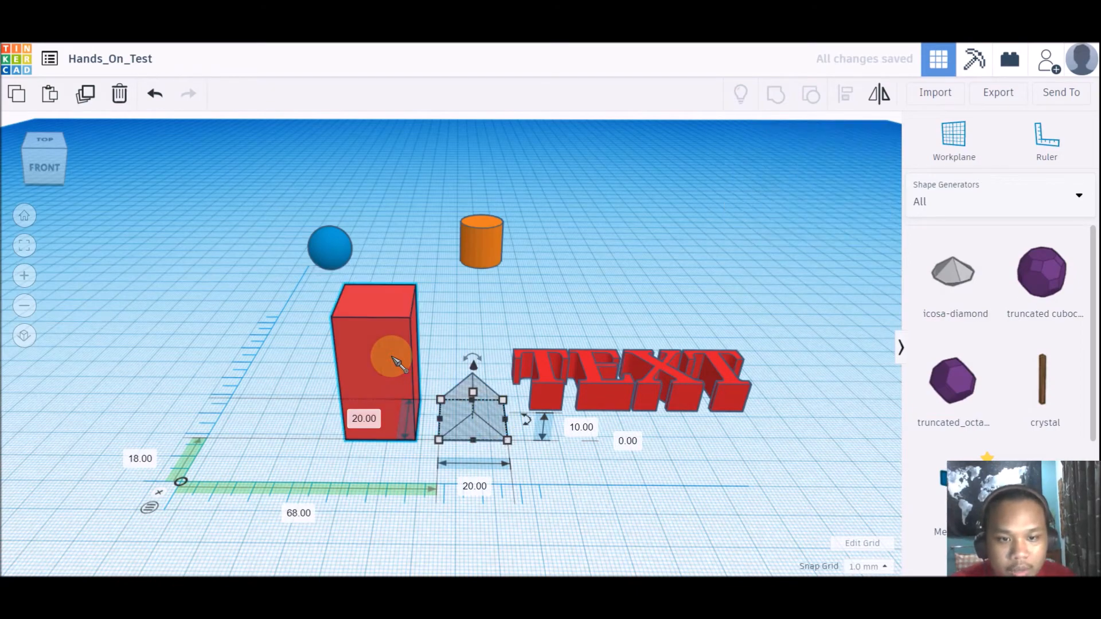
click(480, 429)
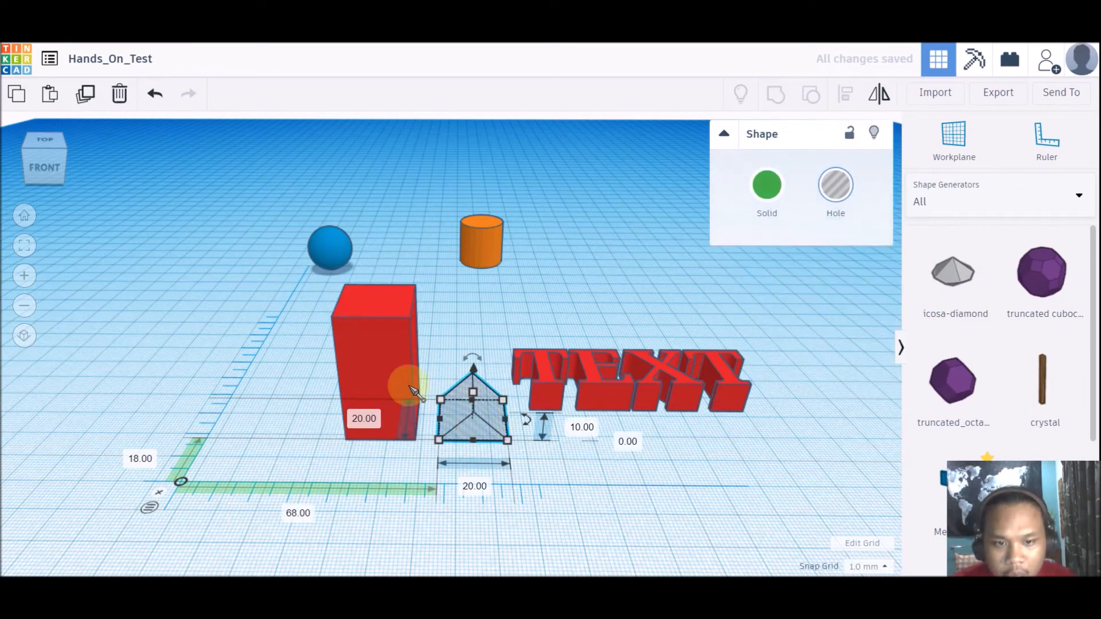
click(372, 360)
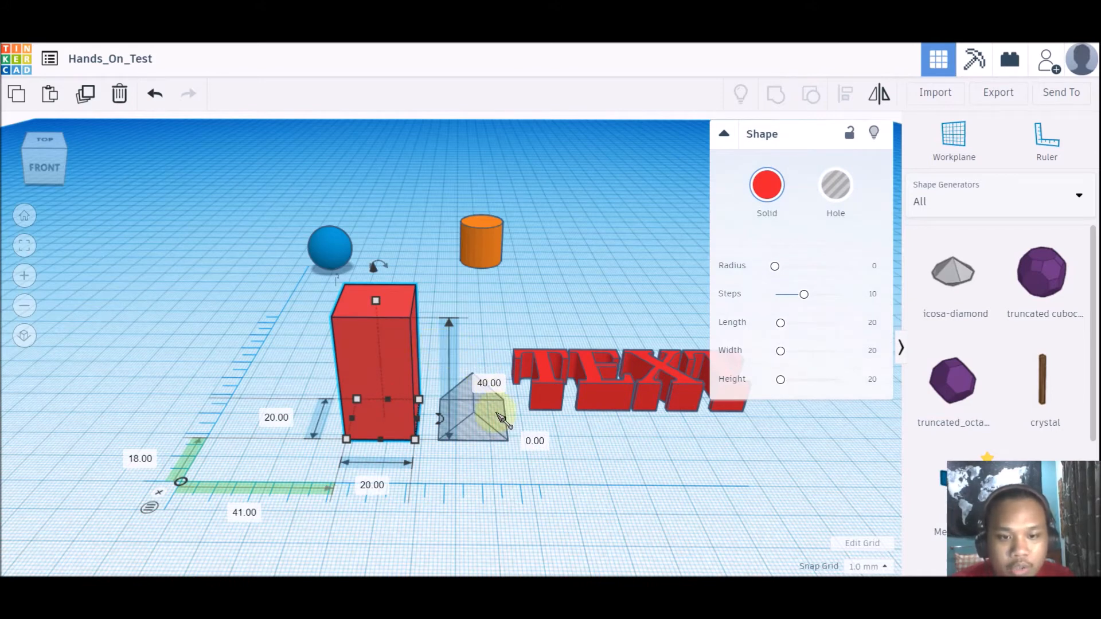
shift+click(504, 420)
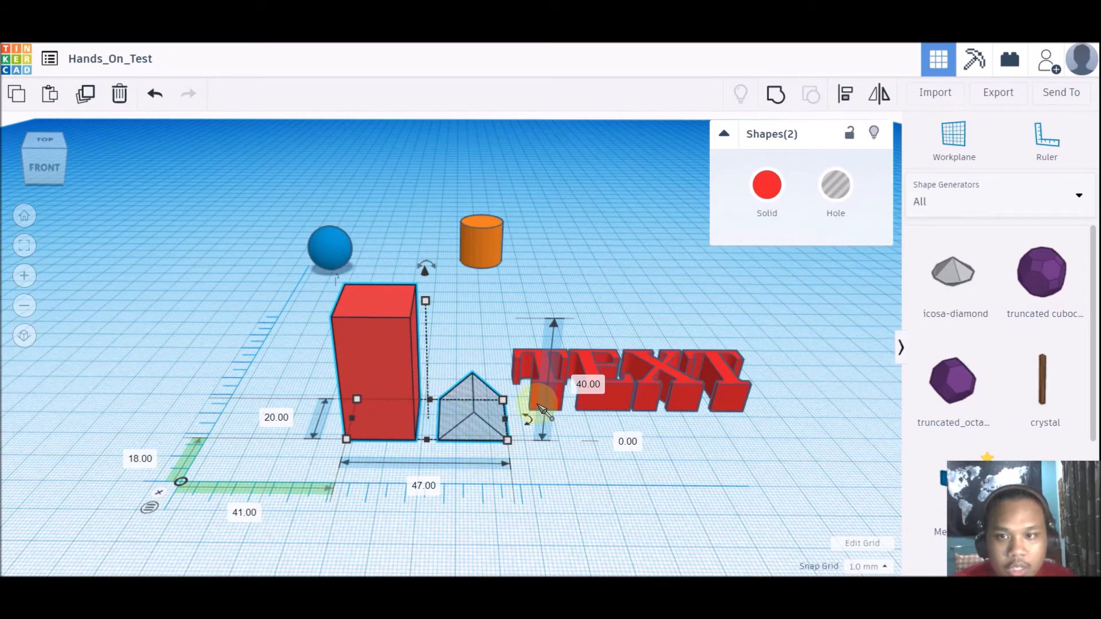
click(484, 449)
Slide the roof hole halfway into the red box's base, 51 mm along the ruler, and group both shapes to cut away the overlap.
drag(492, 422, 434, 417)
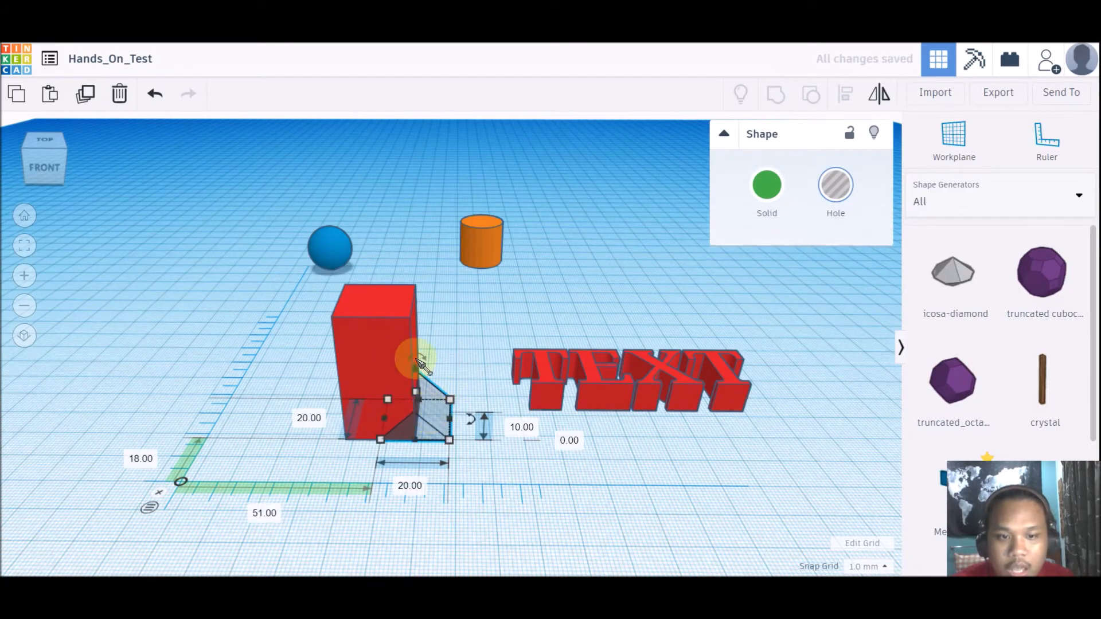
shift+click(398, 365)
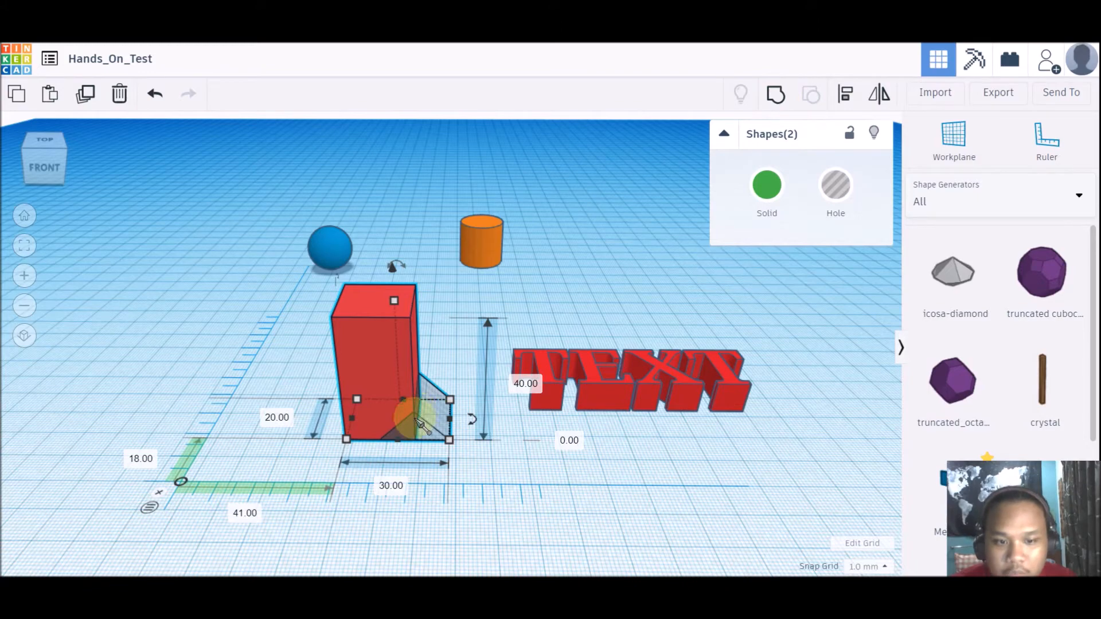
click(776, 95)
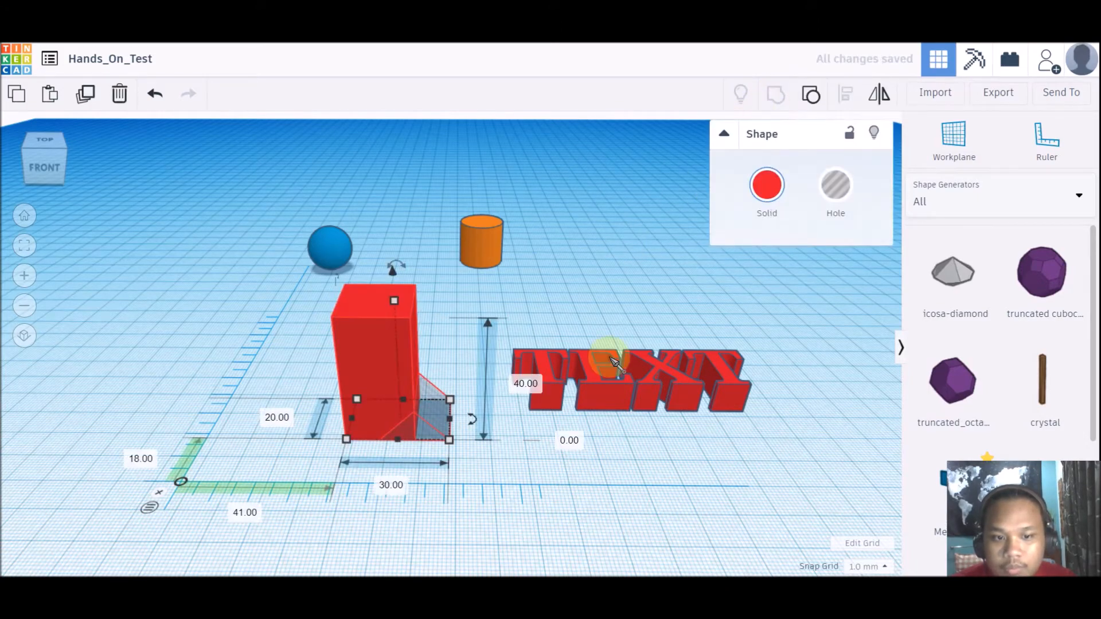
right_drag(535, 493, 436, 420)
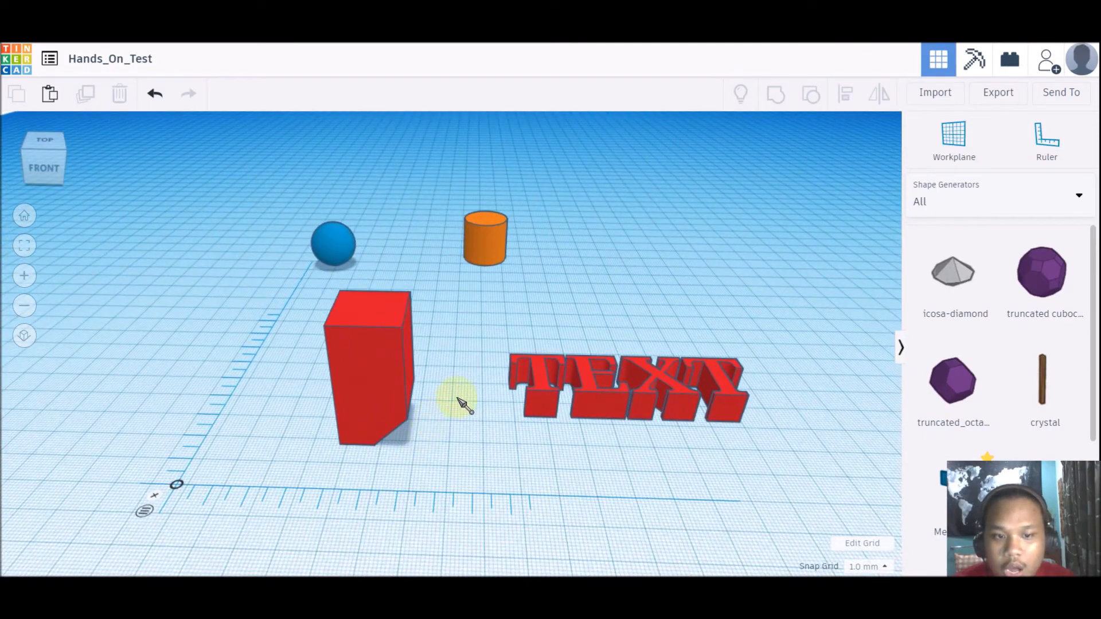
Ungroup the cut red box and turn the roof hole back into a green solid.
click(376, 393)
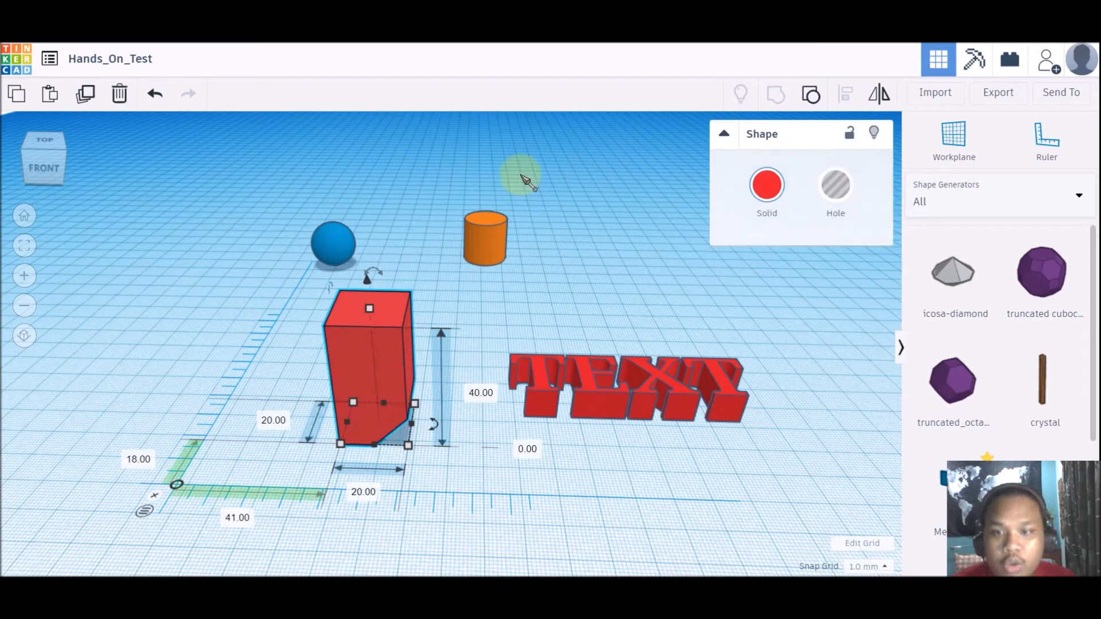
click(811, 95)
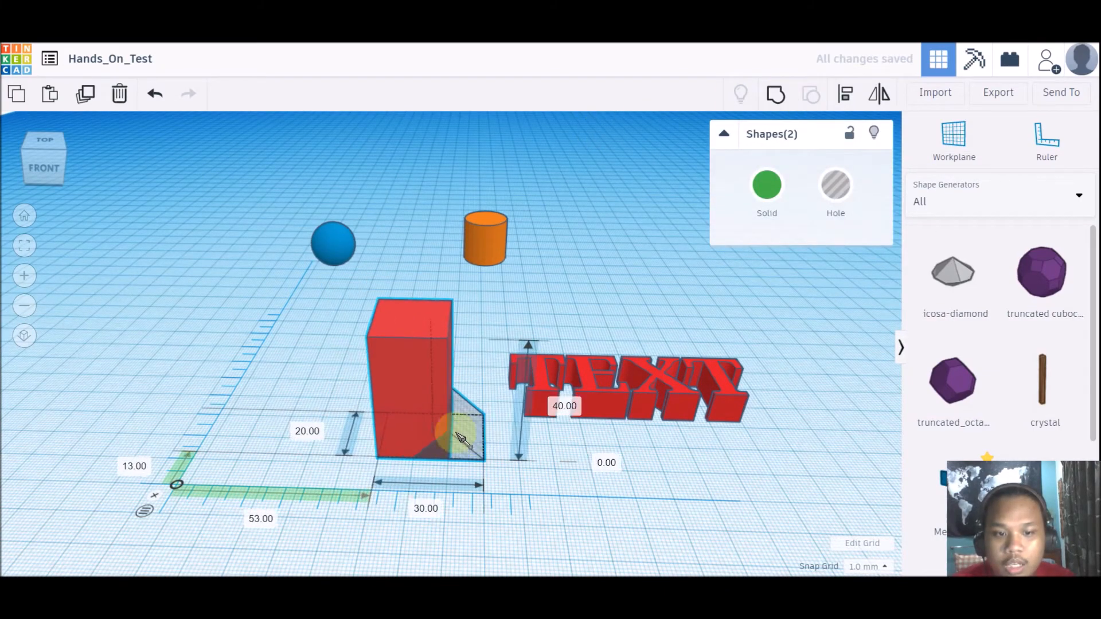
click(536, 499)
click(443, 432)
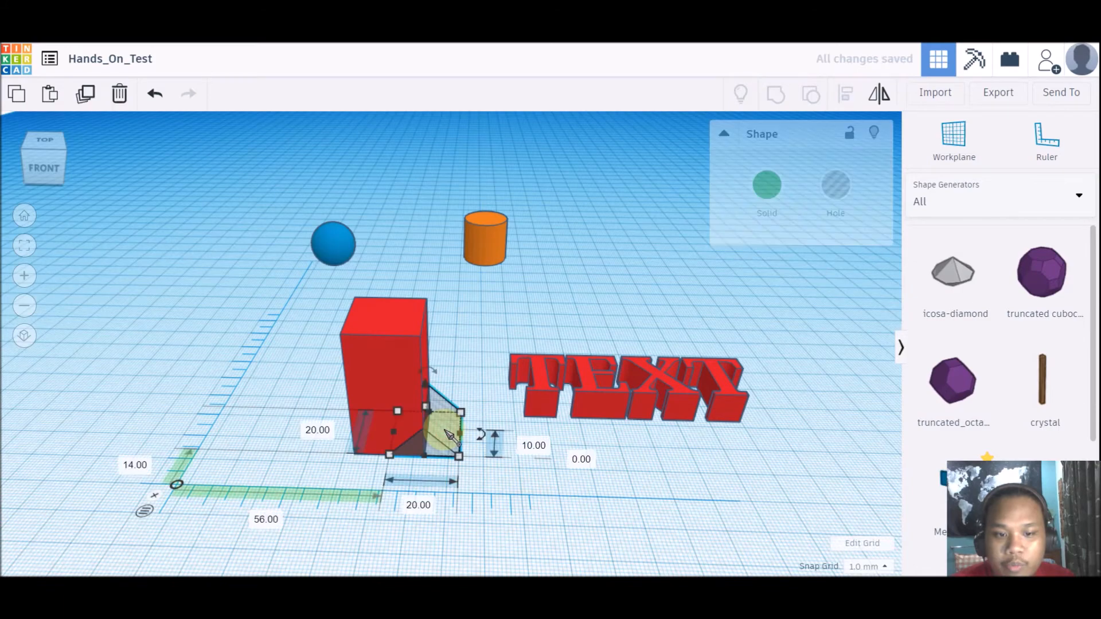
click(767, 185)
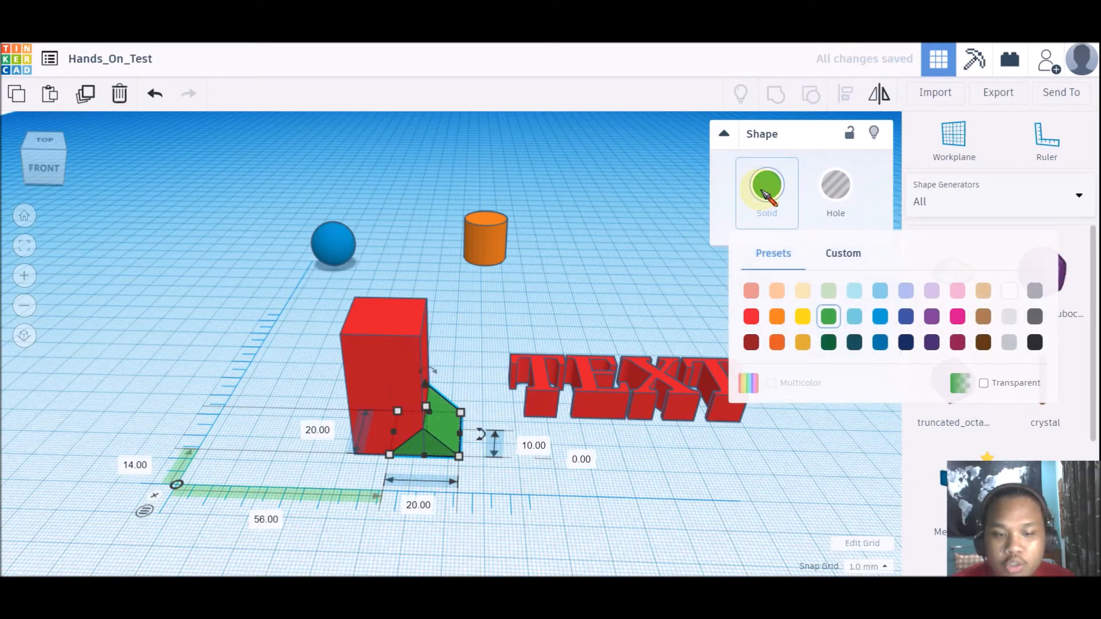
click(545, 525)
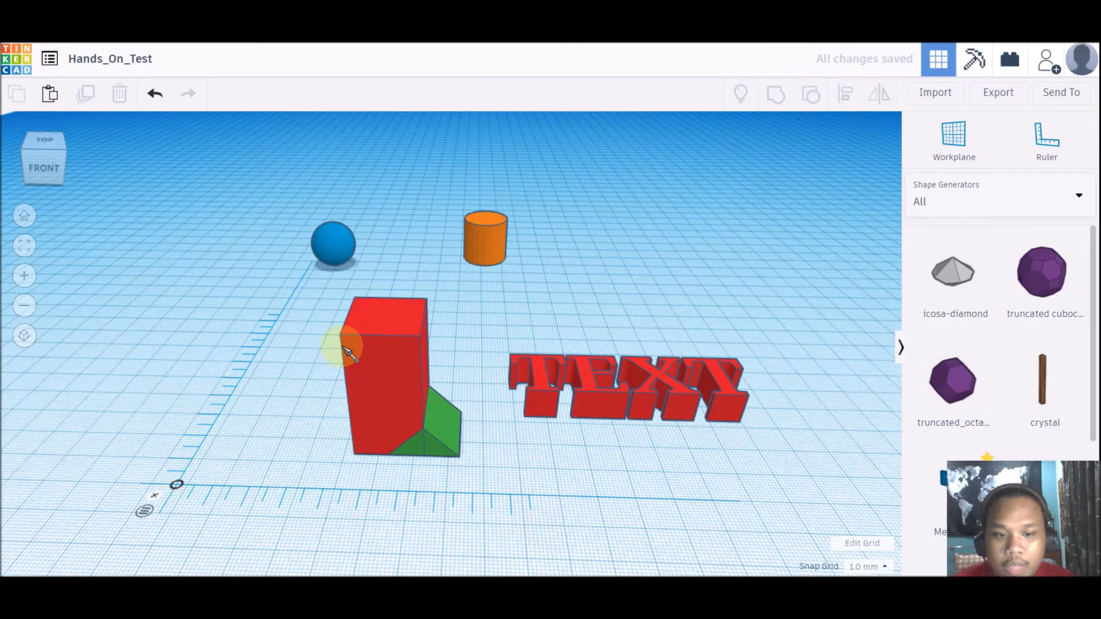
Group the solid green roof with the red box it overlaps, merging them into one solid.
click(449, 425)
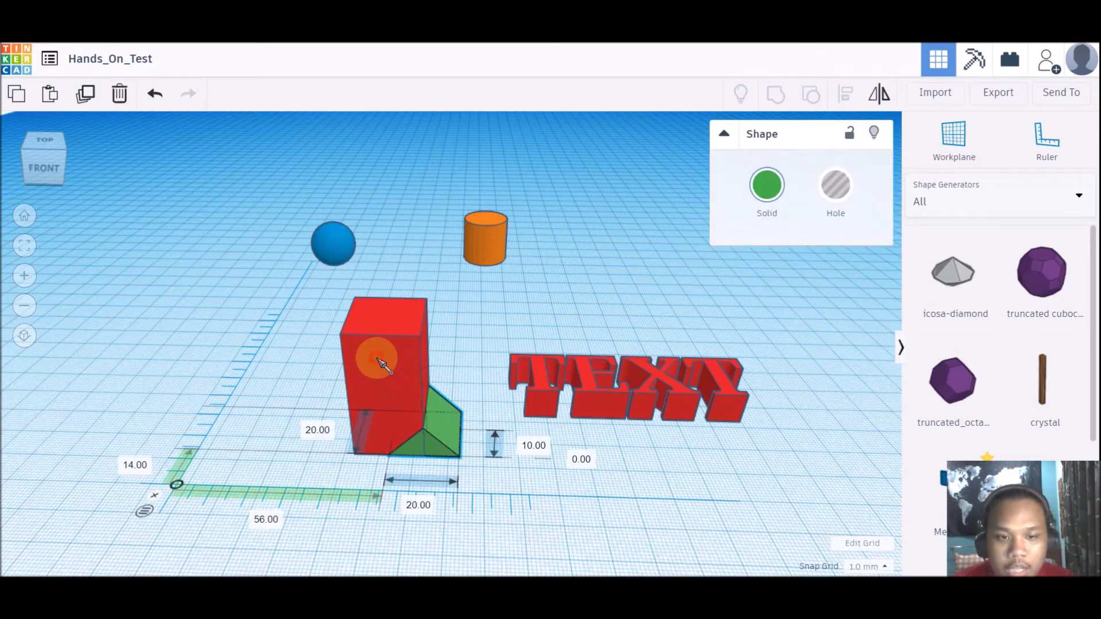
shift+click(378, 360)
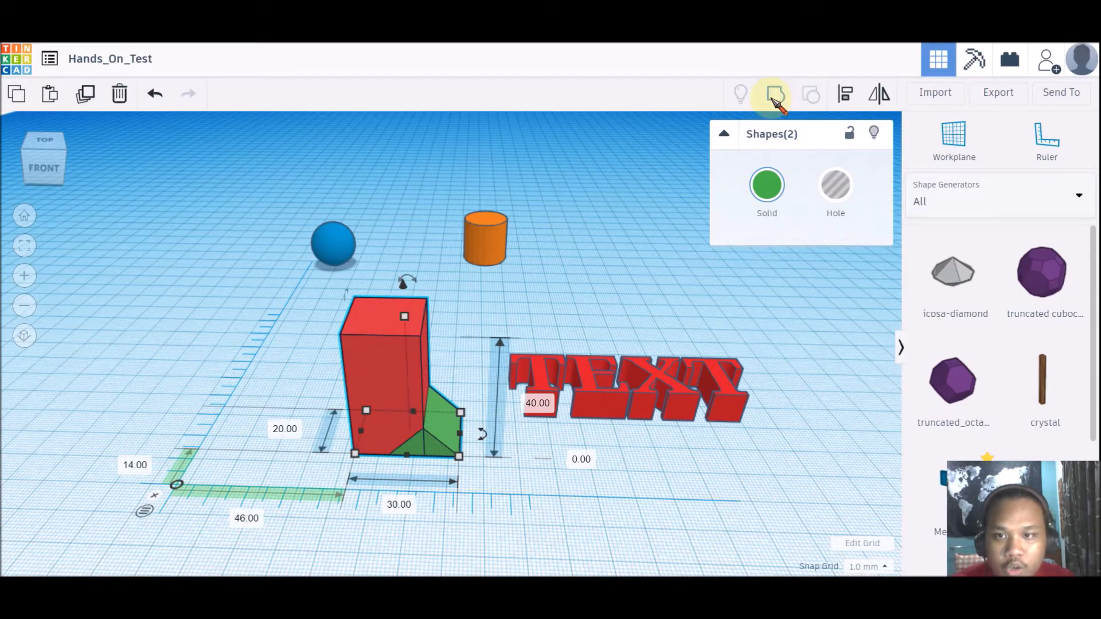
click(772, 98)
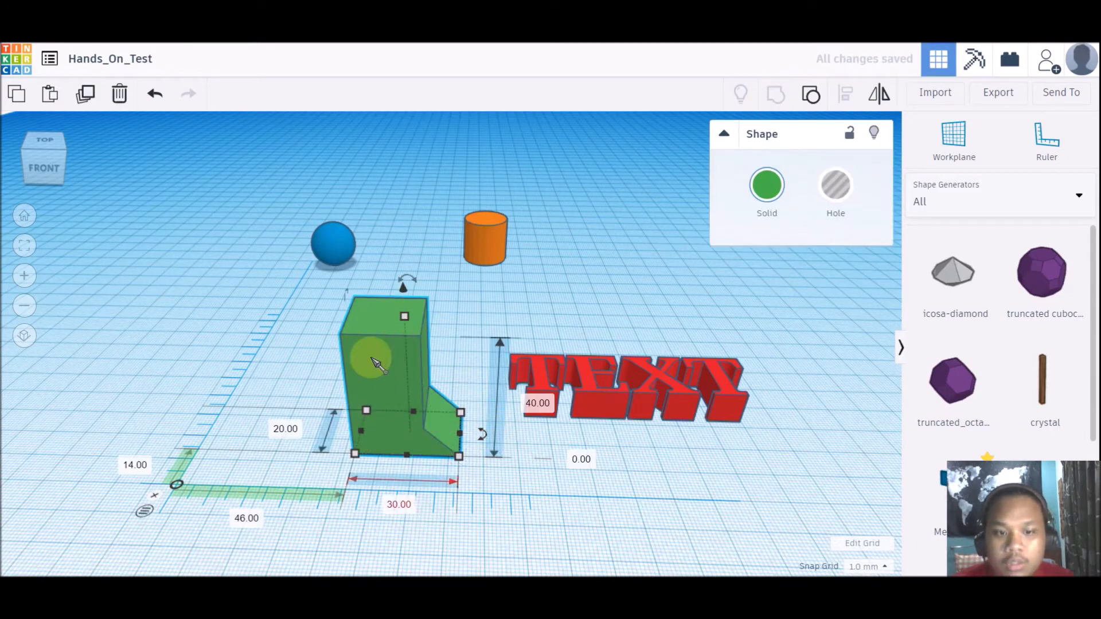
right_drag(482, 312, 475, 348)
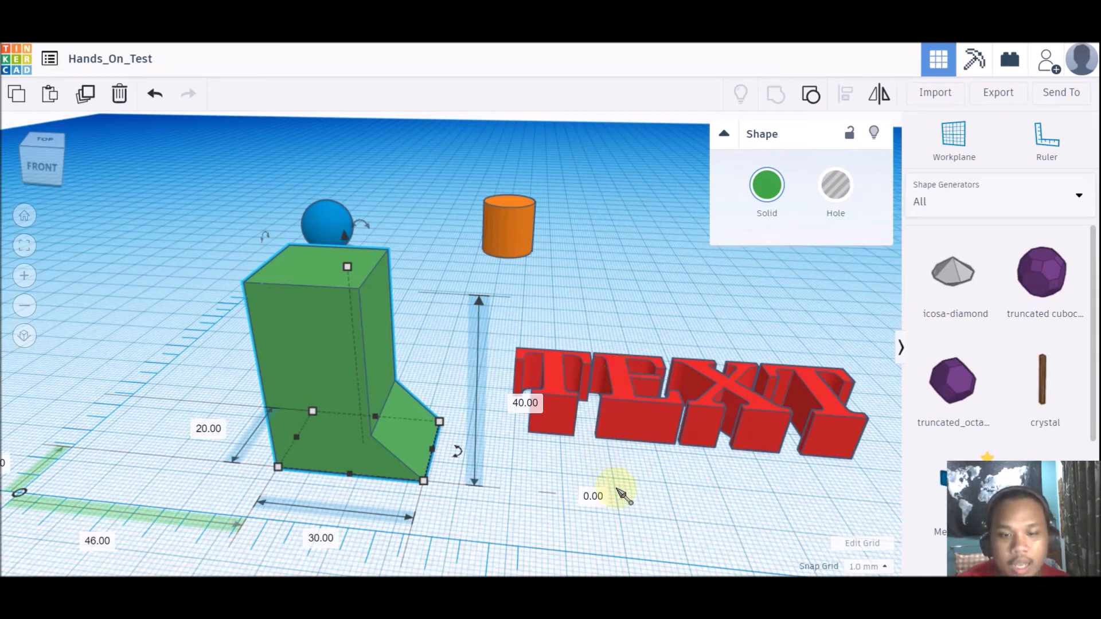
click(652, 509)
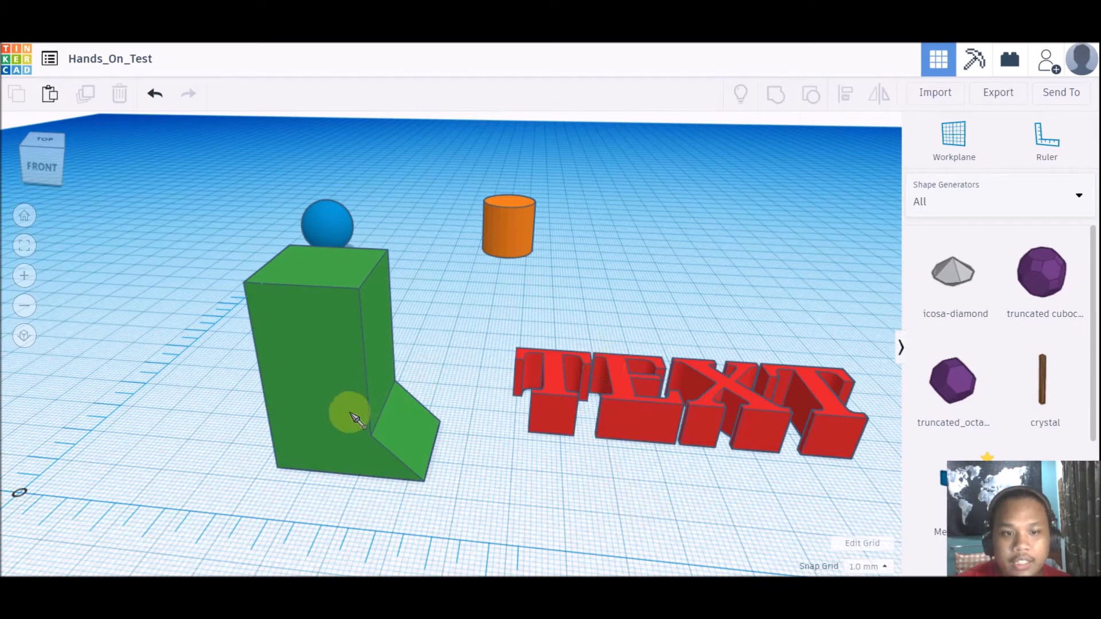
Ungroup the green shape behind the ruler's baseline and place the roof apart from the red box, 61 mm and 30 mm from the ruler's origin.
drag(324, 424, 238, 368)
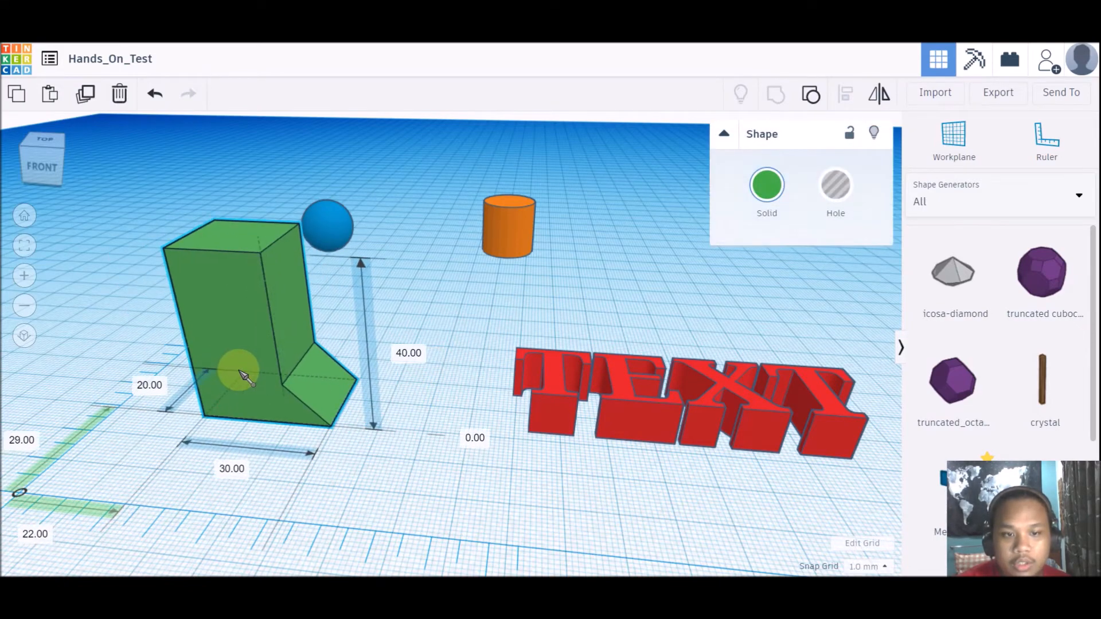
click(815, 95)
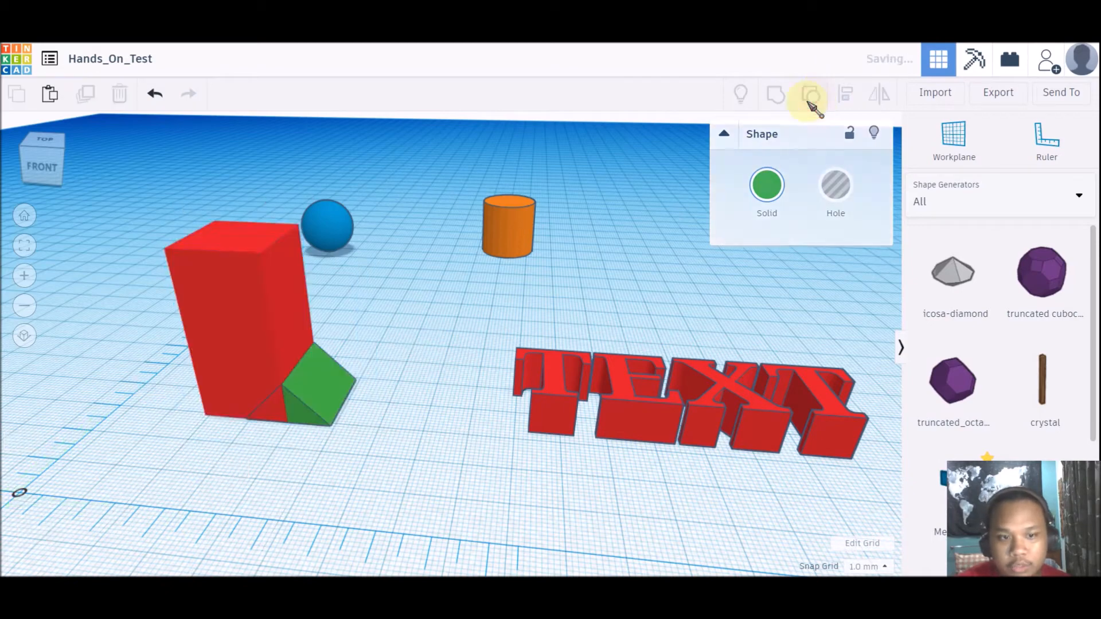
drag(319, 381, 455, 388)
click(413, 480)
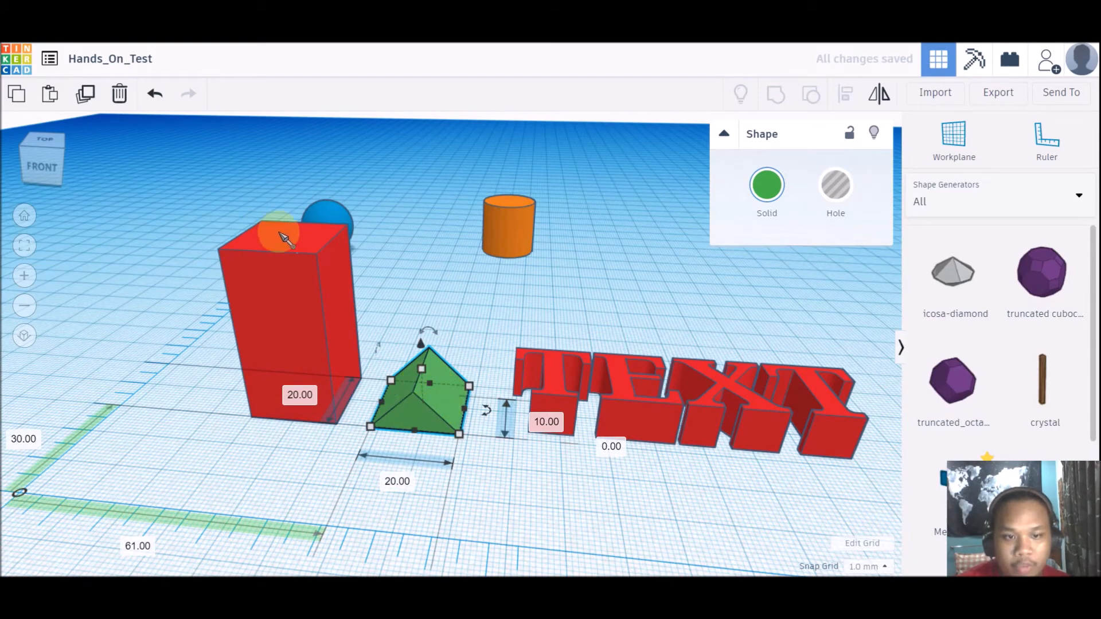
Raise the green roof 10 mm above the workplane.
right_drag(513, 502, 511, 467)
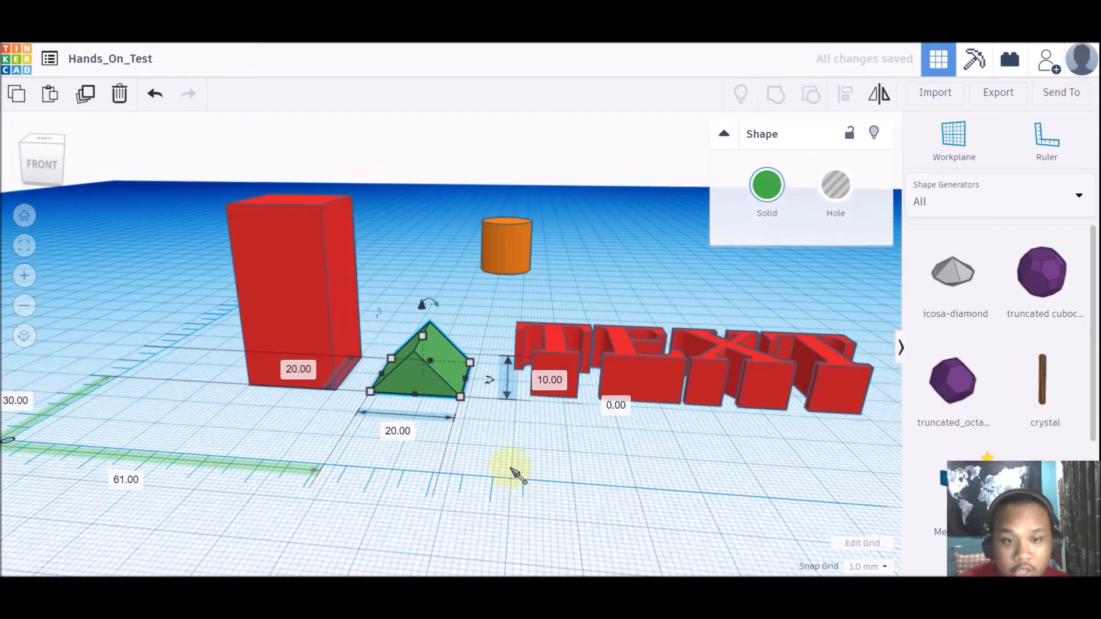
click(423, 385)
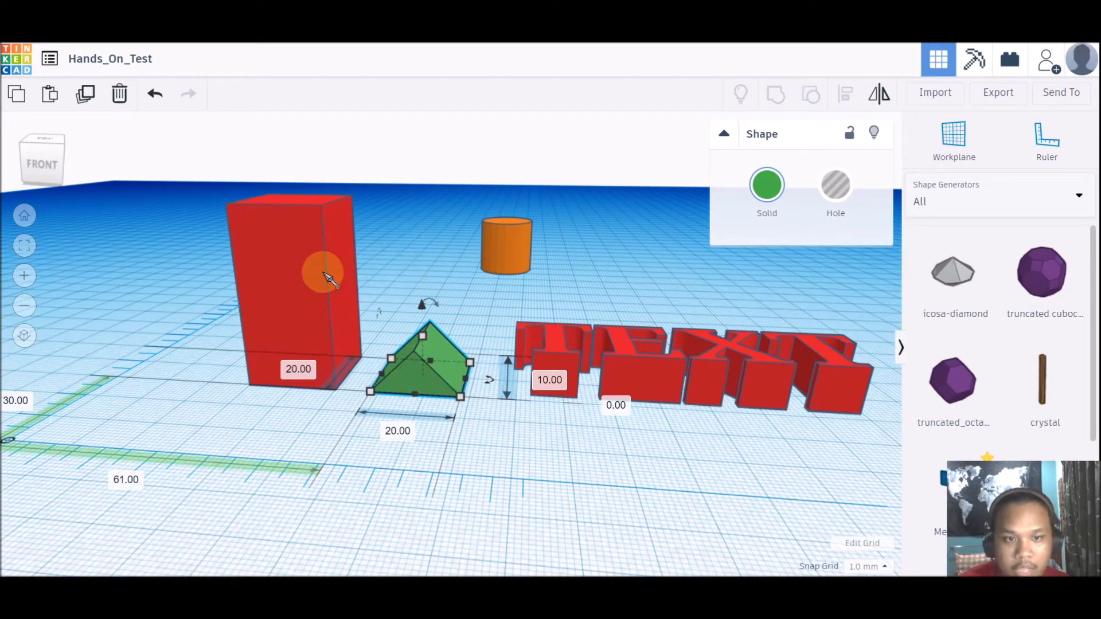
click(285, 281)
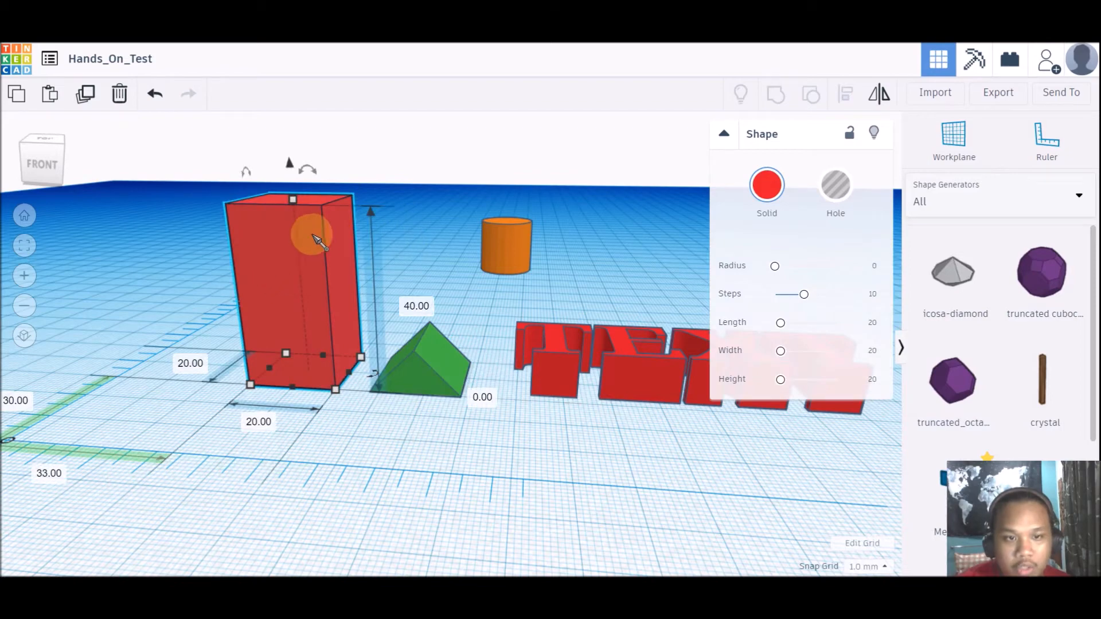
click(446, 421)
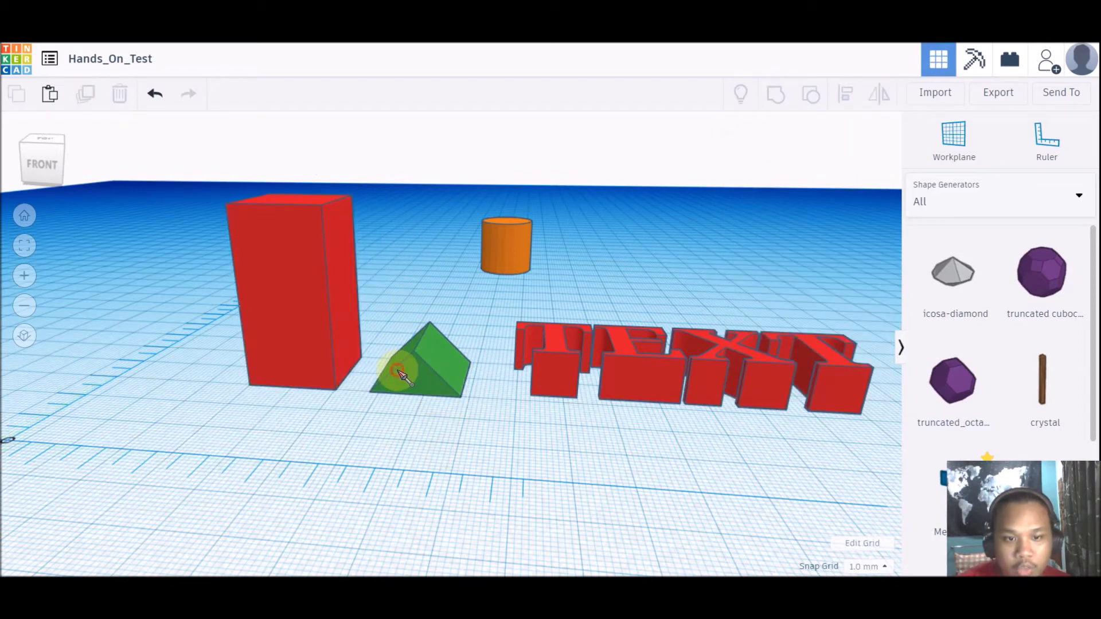
click(410, 382)
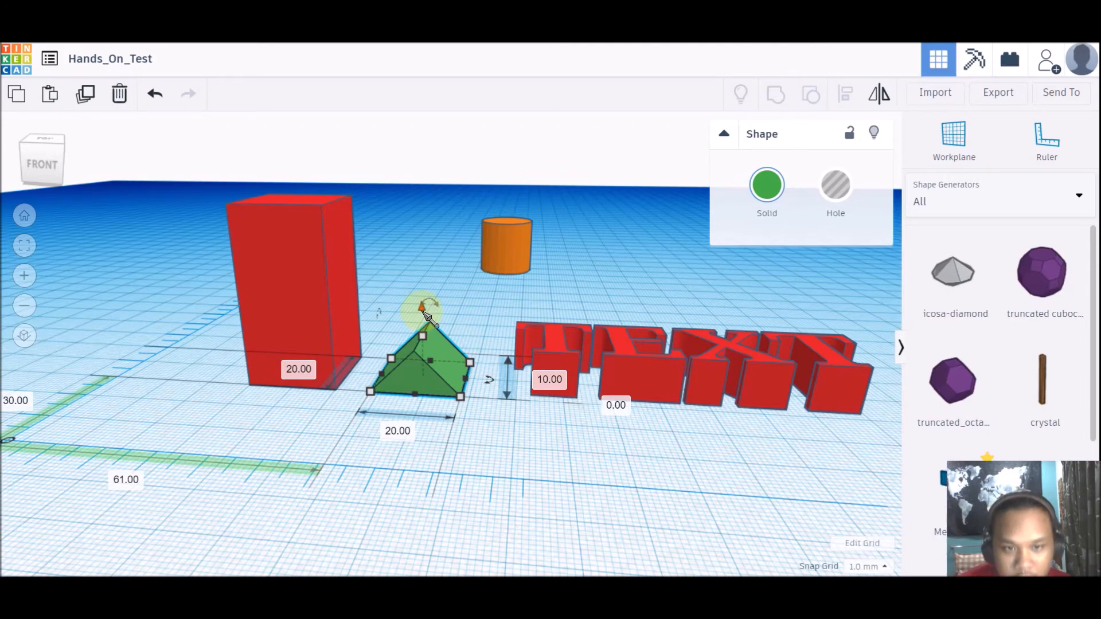
scroll(422, 310, up, 5)
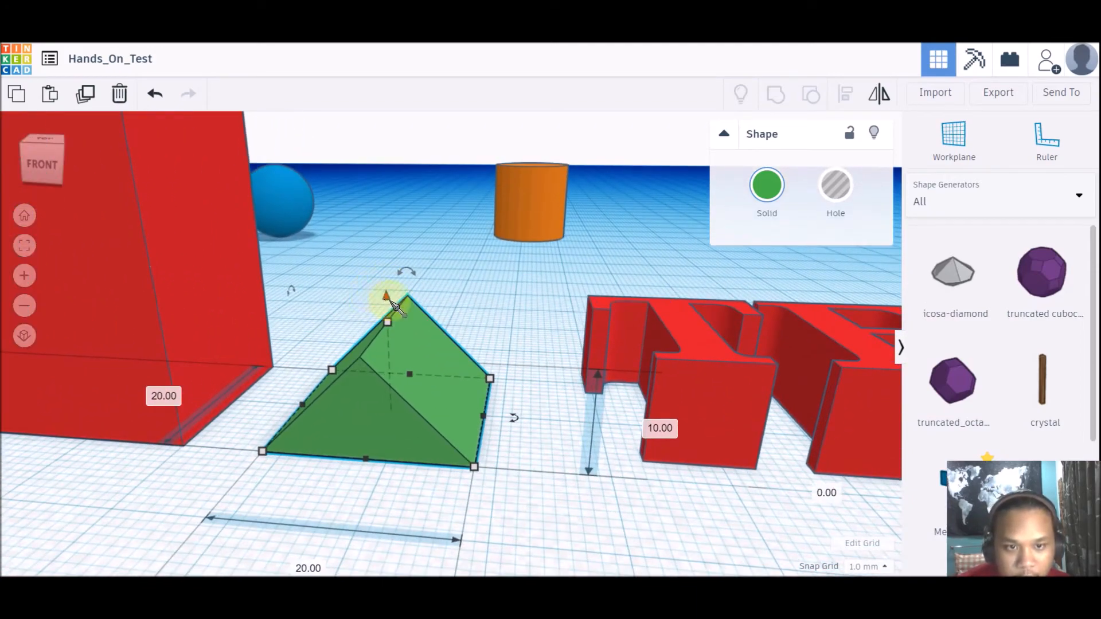
drag(395, 304, 388, 194)
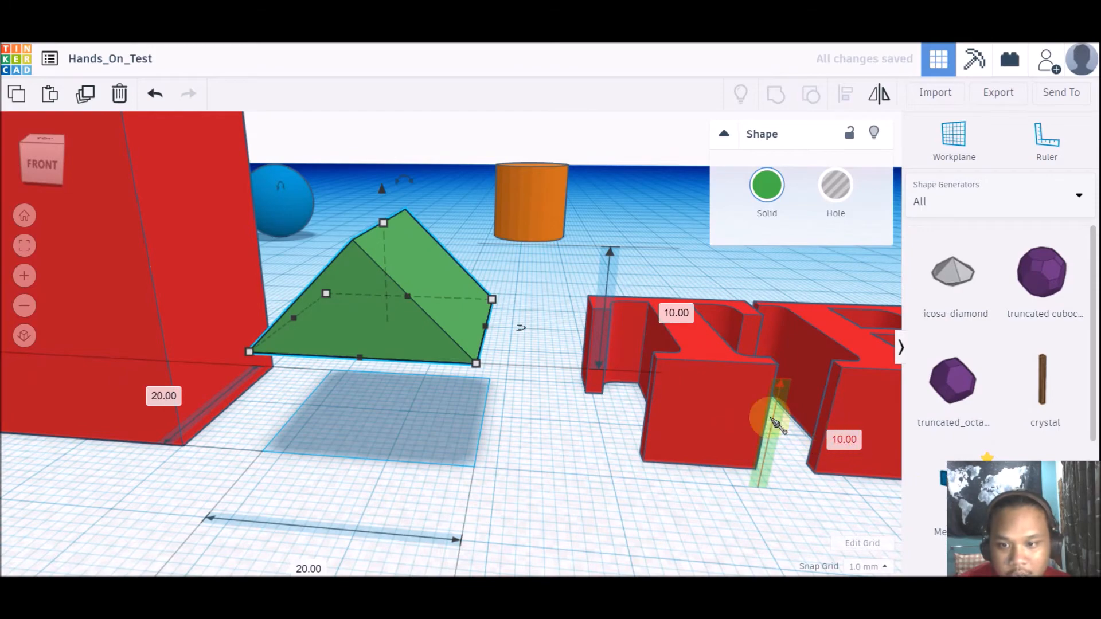
Raise the green roof further, setting its height above the workplane to 30 mm.
scroll(499, 364, down, 3)
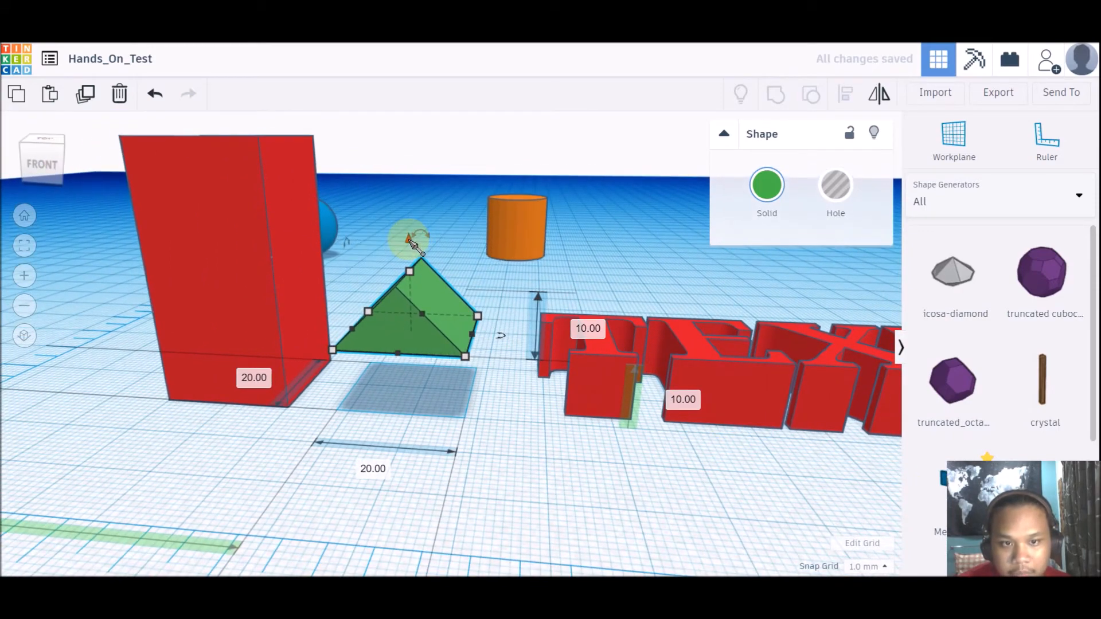
drag(409, 261, 418, 202)
click(686, 378)
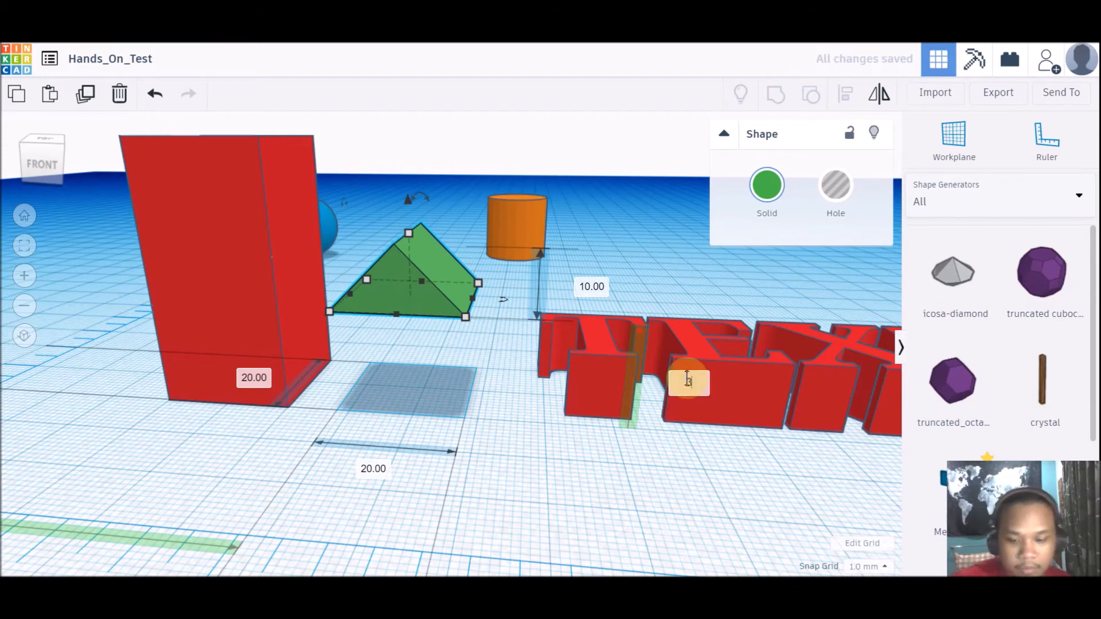
key(Return)
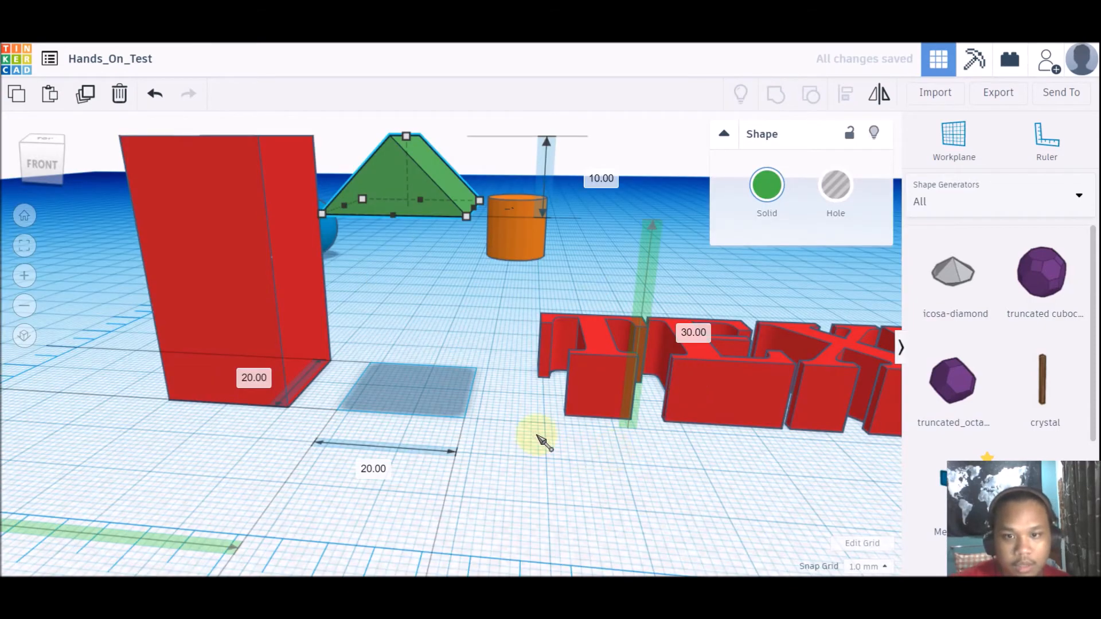
Set the green roof's height above the workplane to 40 mm, matching the height of the red box.
scroll(544, 442, down, 3)
click(308, 291)
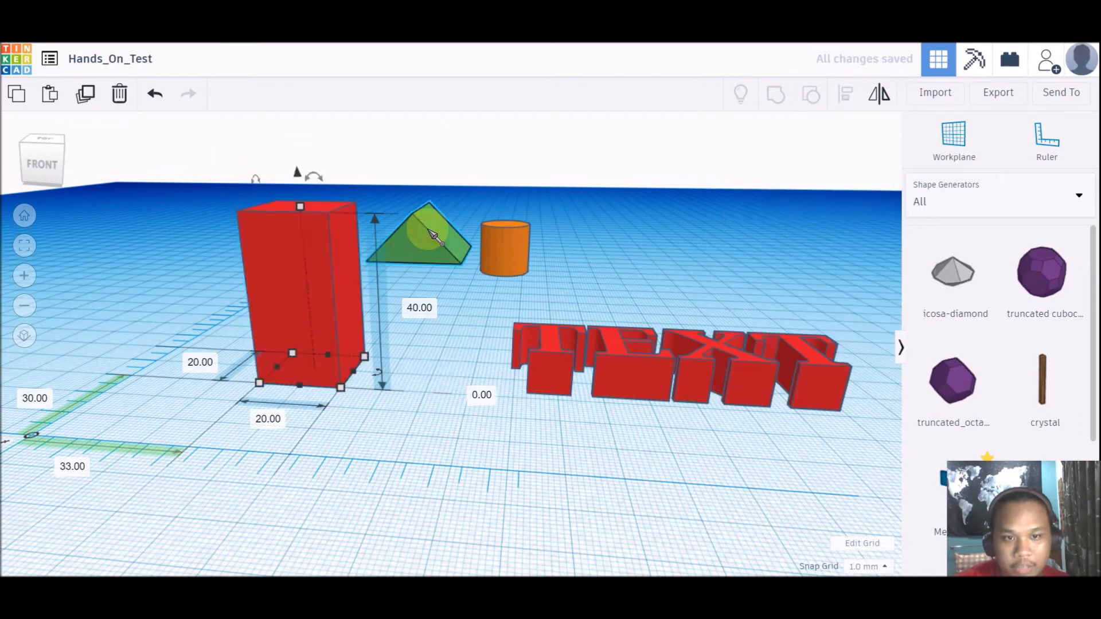
click(433, 235)
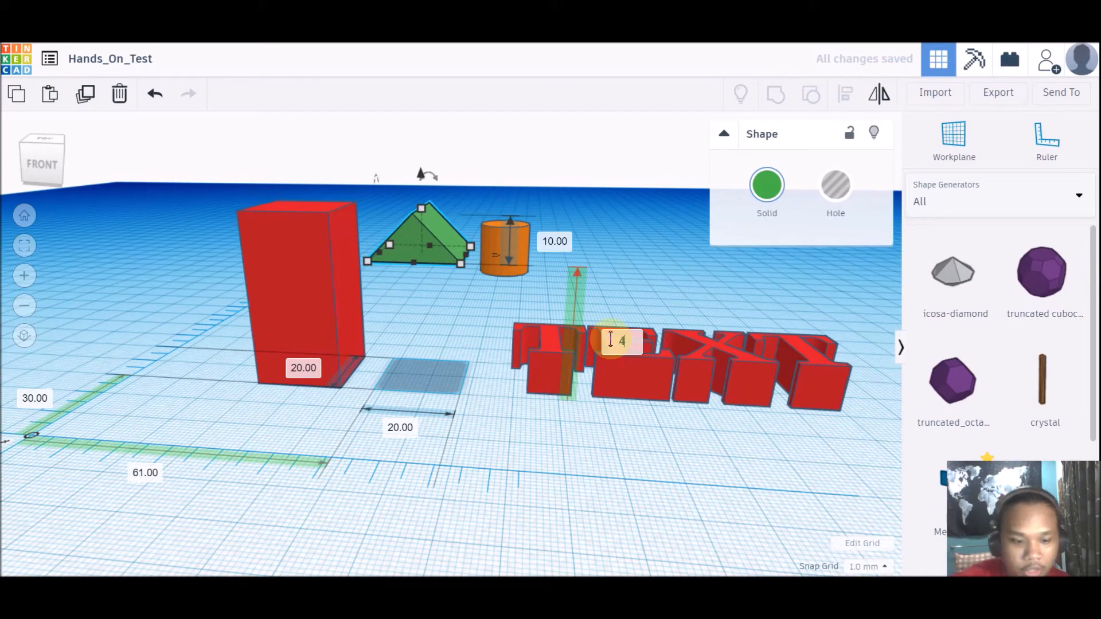
text(0)
key(Return)
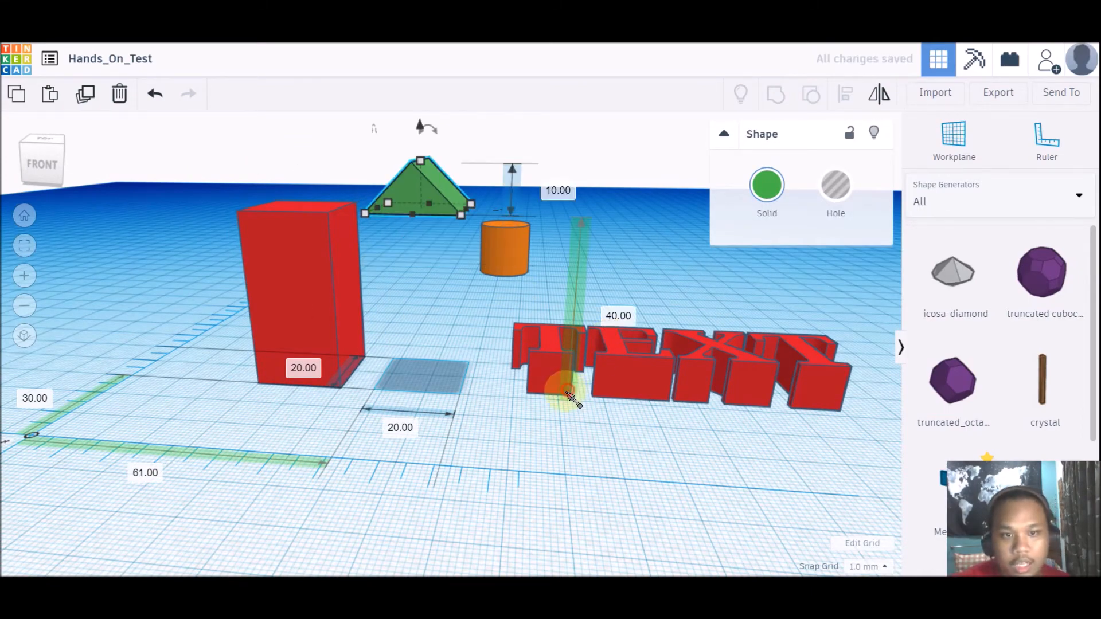
Align the raised roof with the red box, using the box as the fixed reference and centring the roof over its width.
click(521, 445)
right_drag(521, 443, 524, 449)
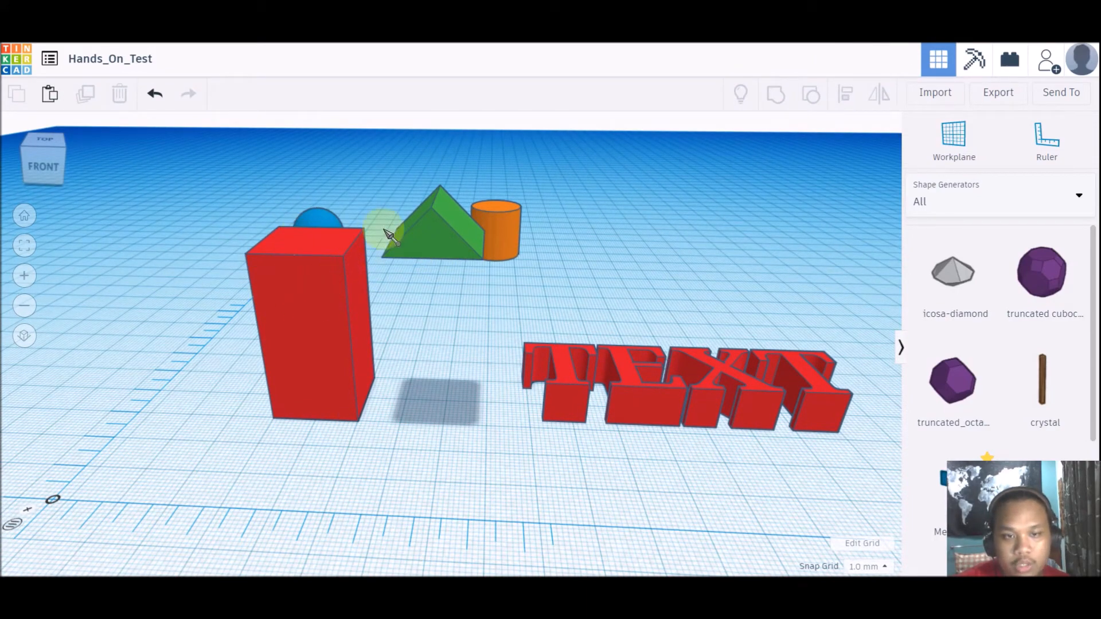
click(459, 255)
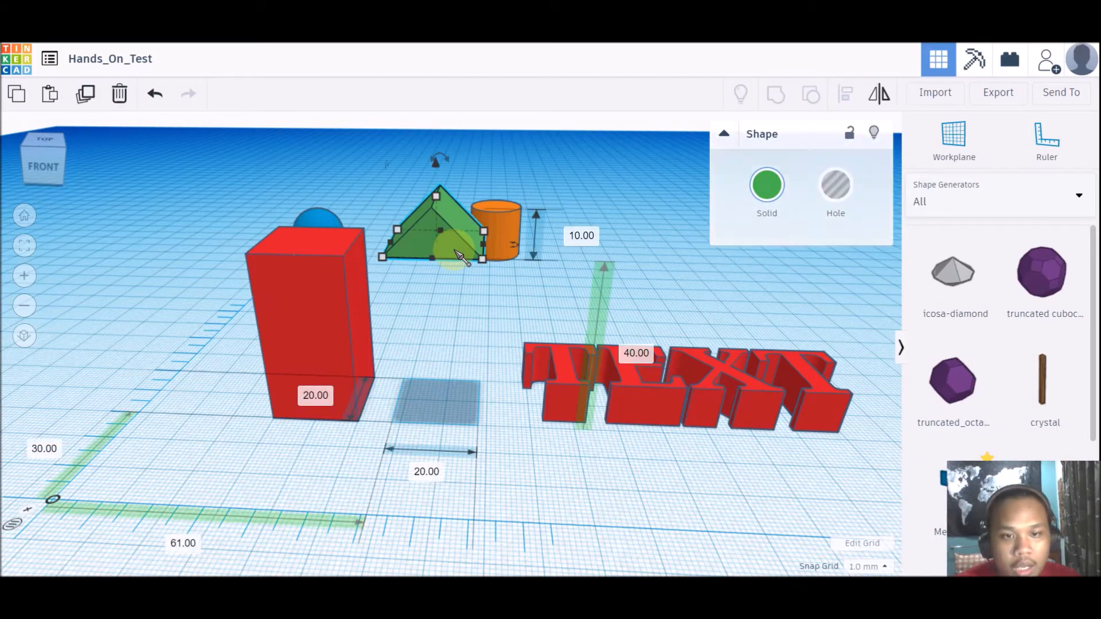
click(336, 303)
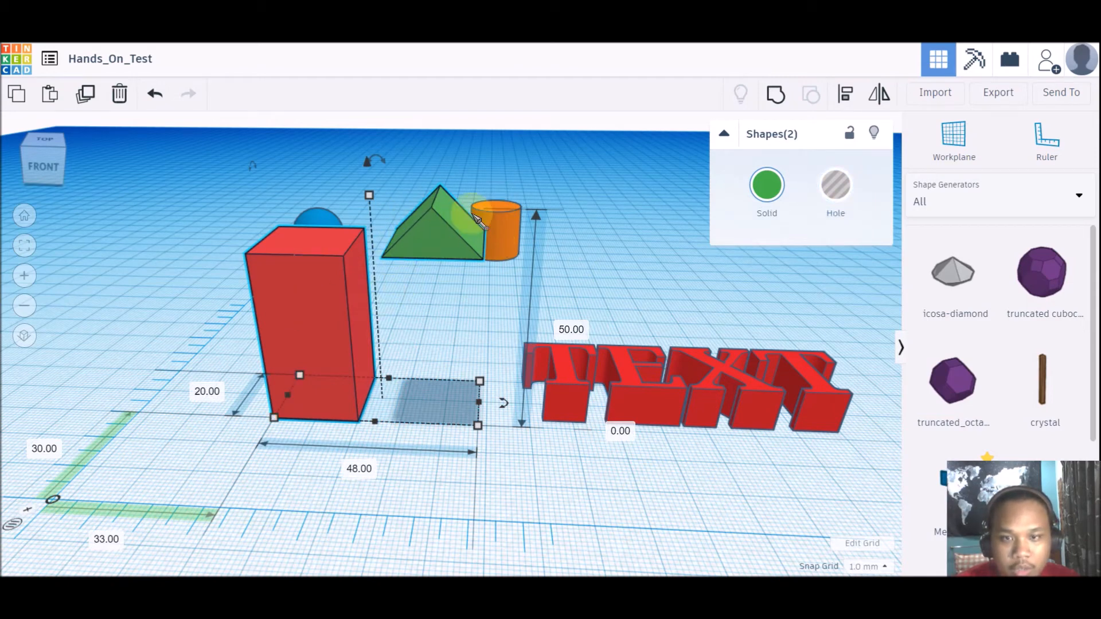
click(847, 96)
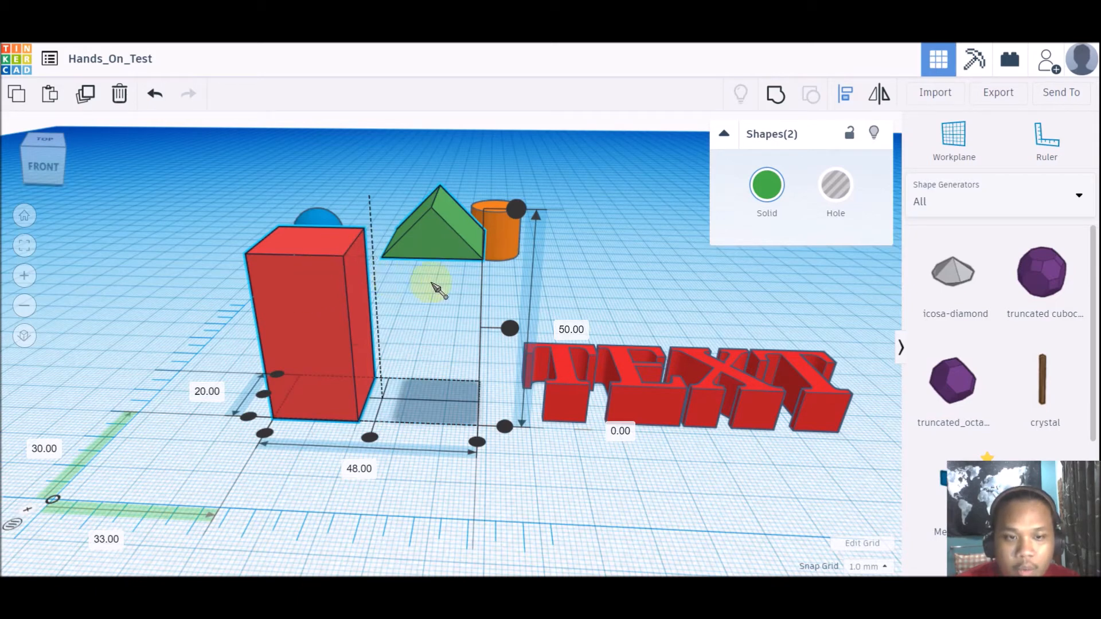
click(299, 322)
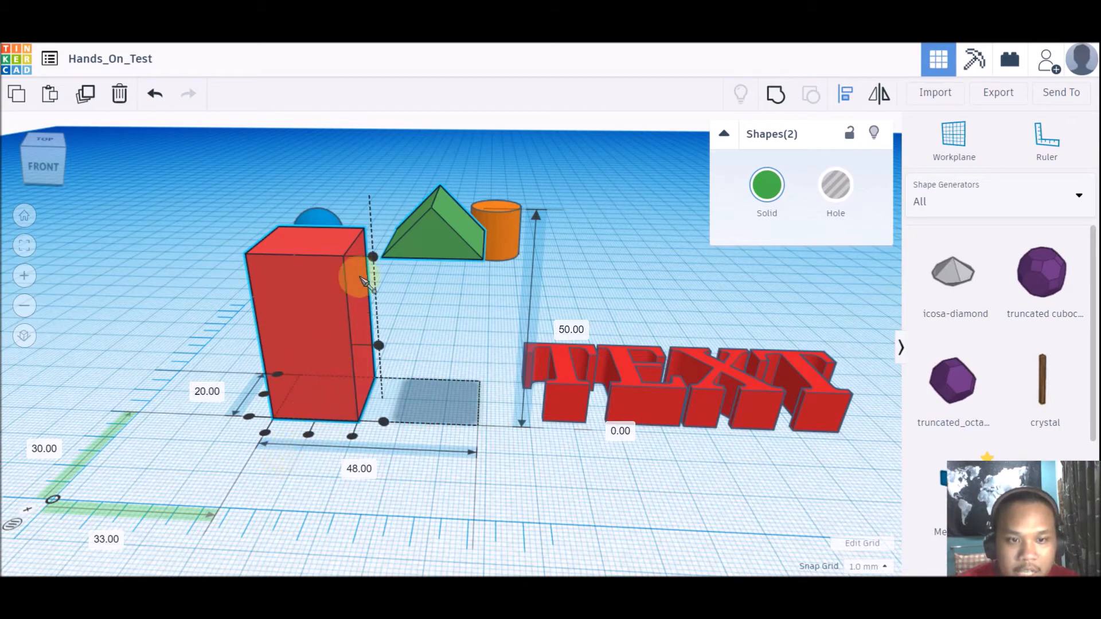
right_drag(352, 437, 380, 442)
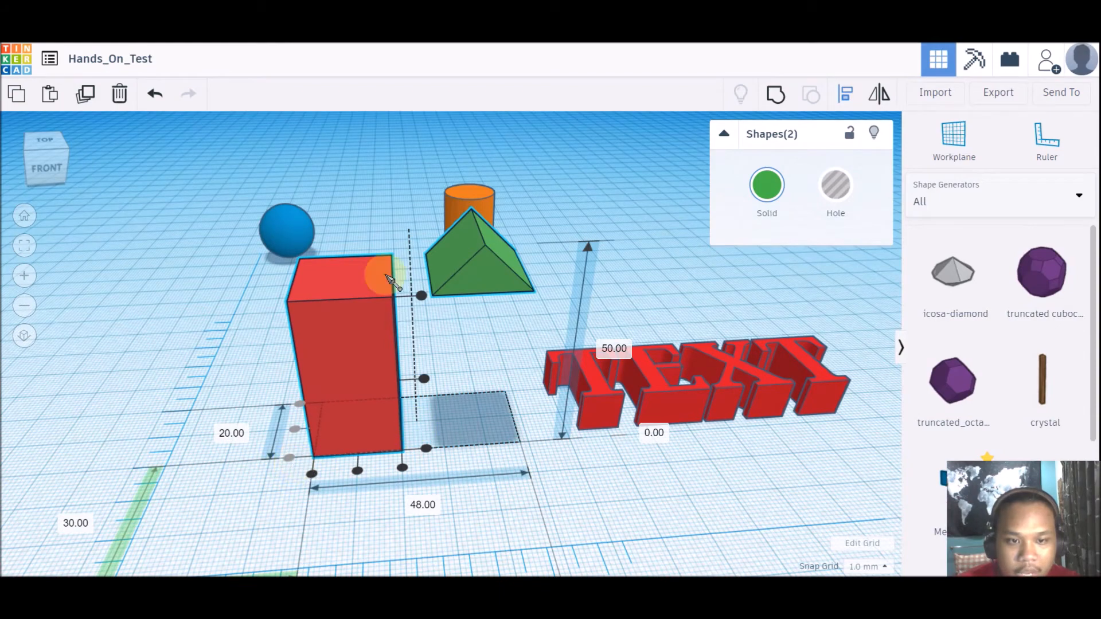
click(358, 472)
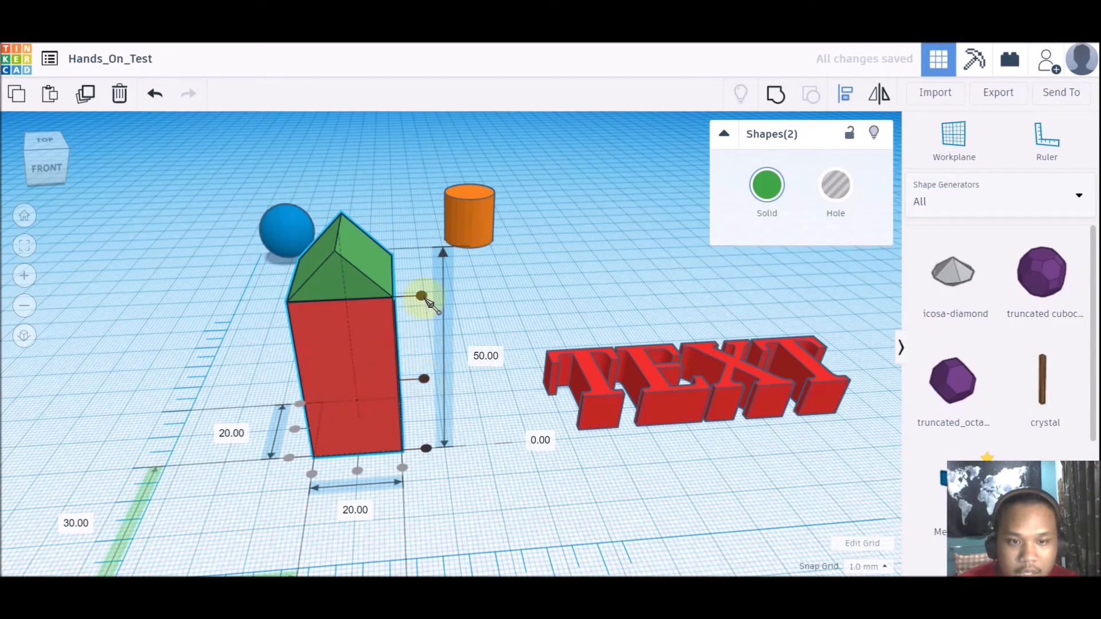
right_drag(534, 309, 511, 291)
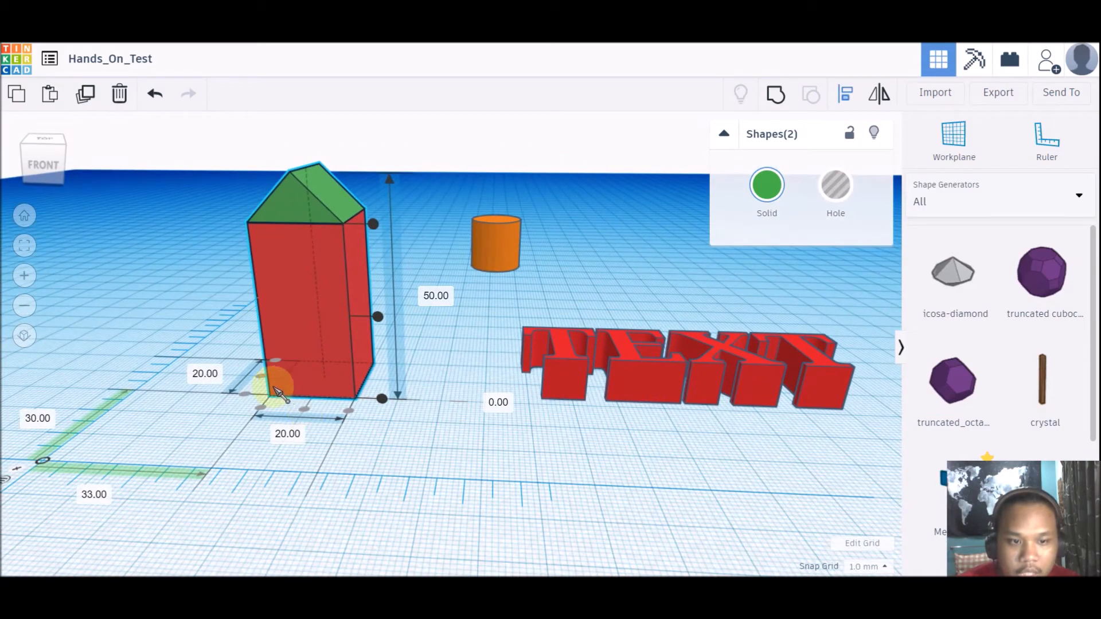
right_drag(455, 394, 615, 367)
key(l)
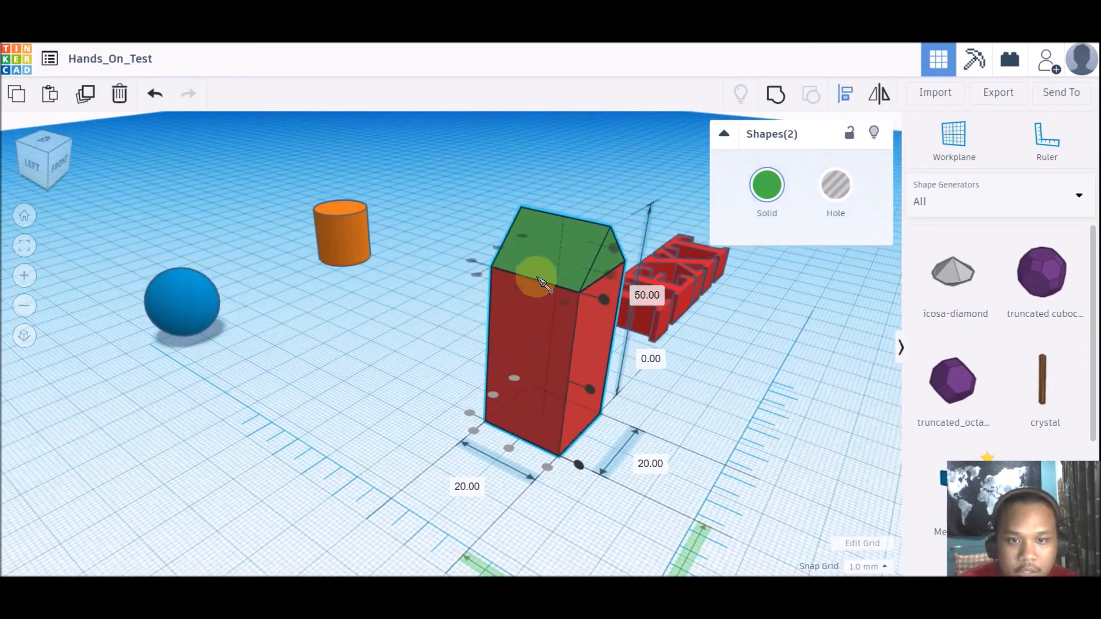
right_drag(678, 401, 548, 424)
click(545, 422)
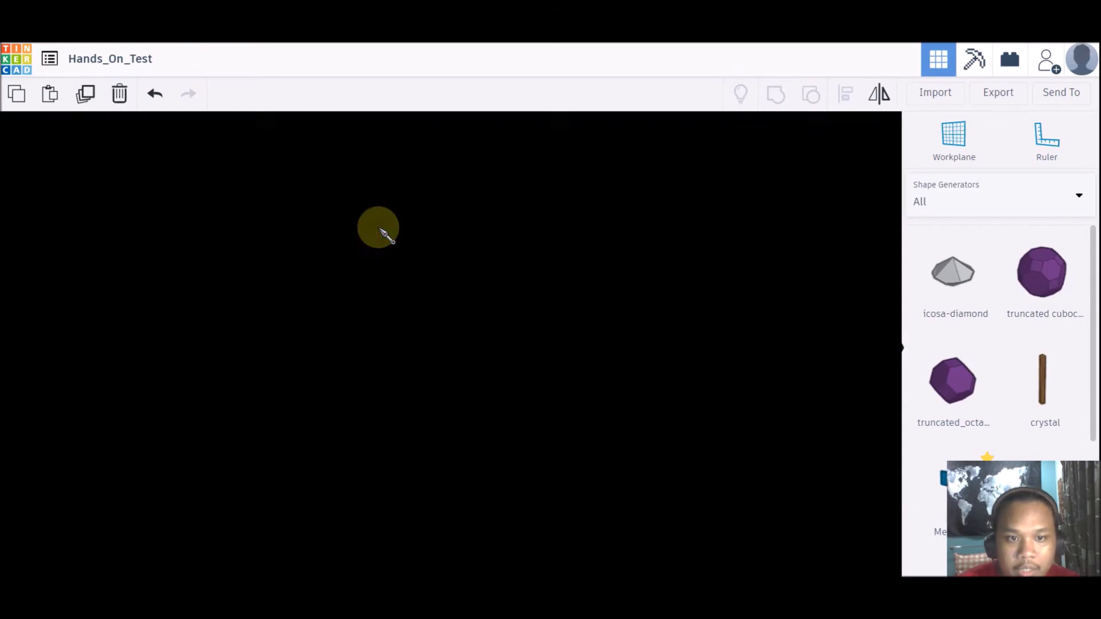
Group the roof and the red box beneath it into one solid house shape.
click(380, 229)
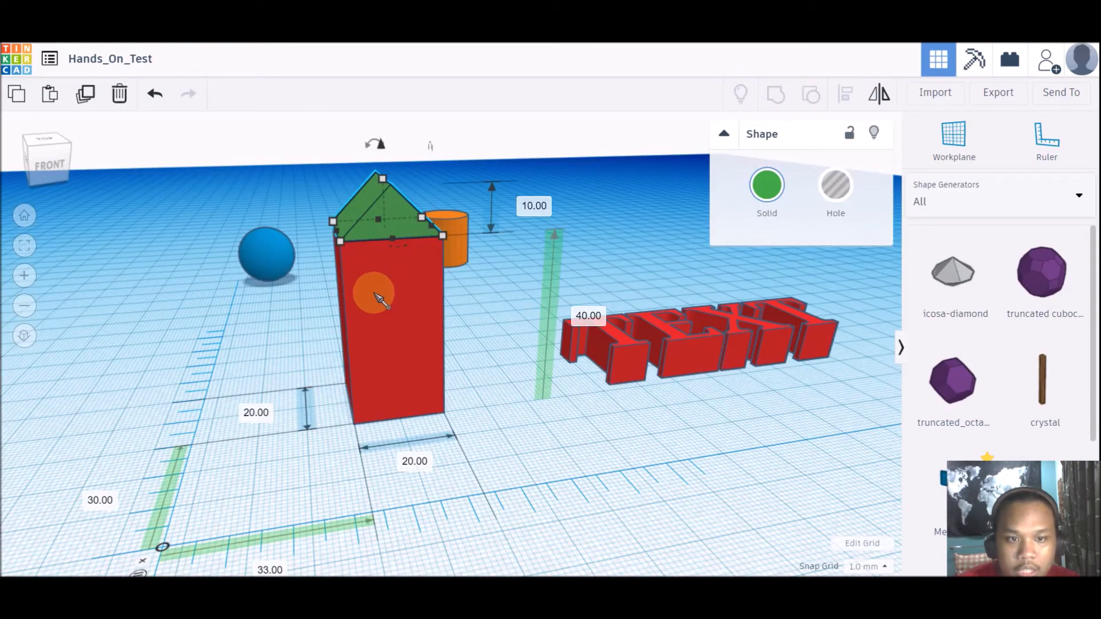
shift+click(370, 295)
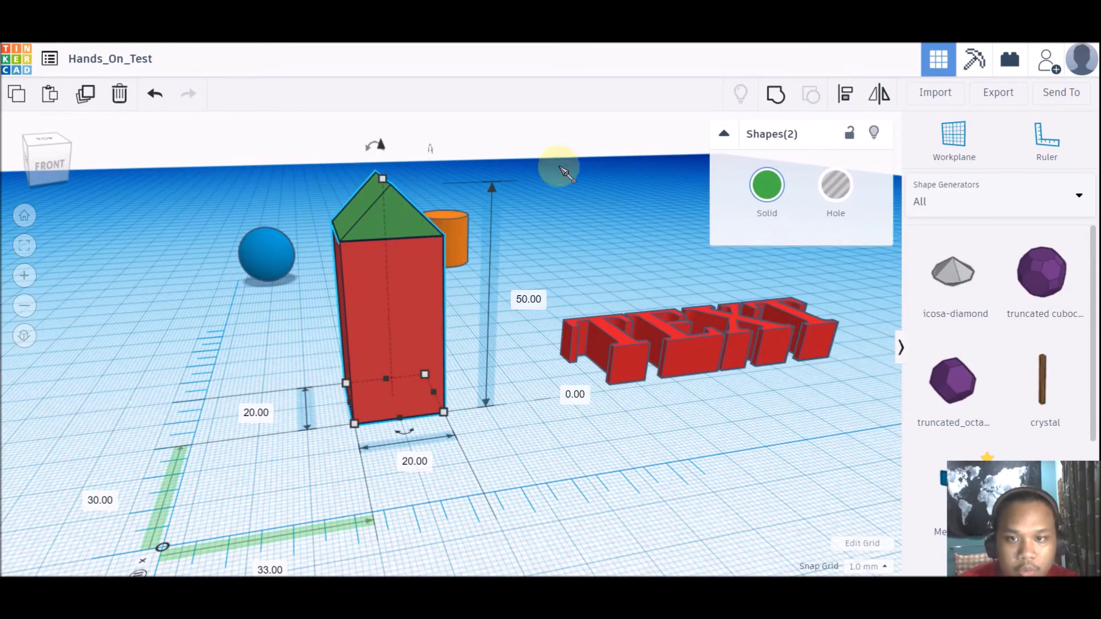
right_drag(620, 178, 600, 205)
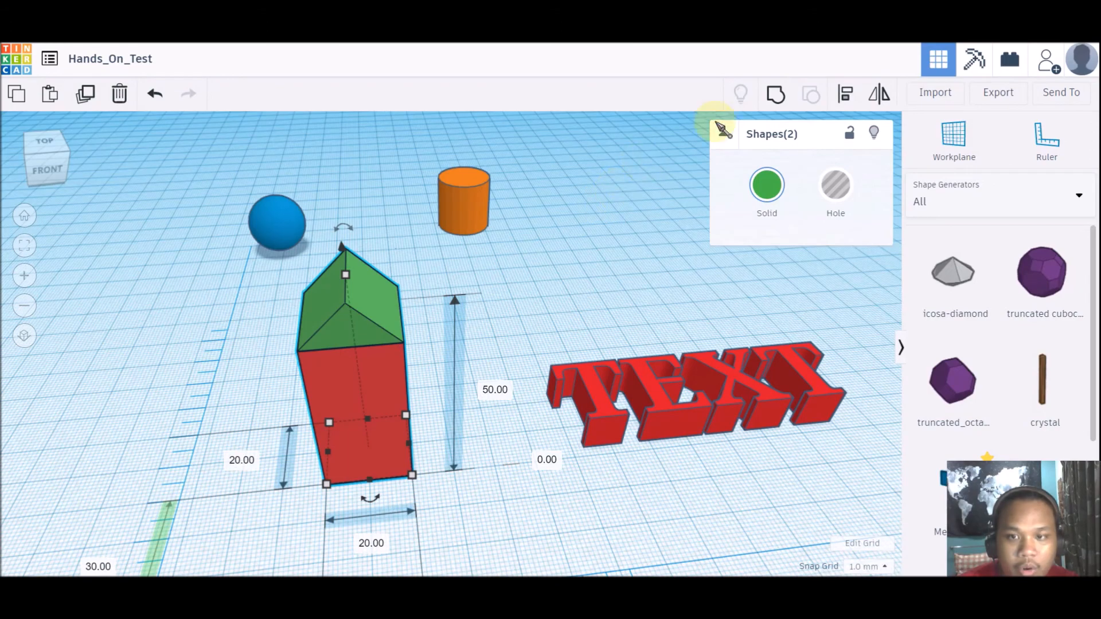
click(776, 94)
click(505, 292)
right_drag(505, 292, 786, 244)
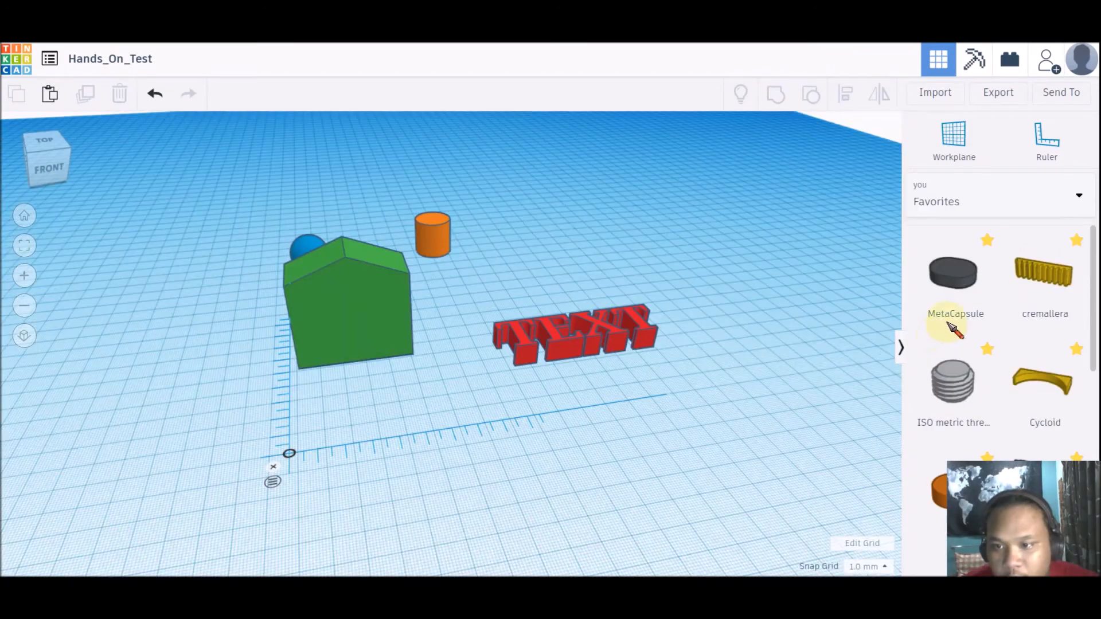
Browse several pages of the complete Shape Generators collection, examining the kinds of shapes it offers.
click(996, 197)
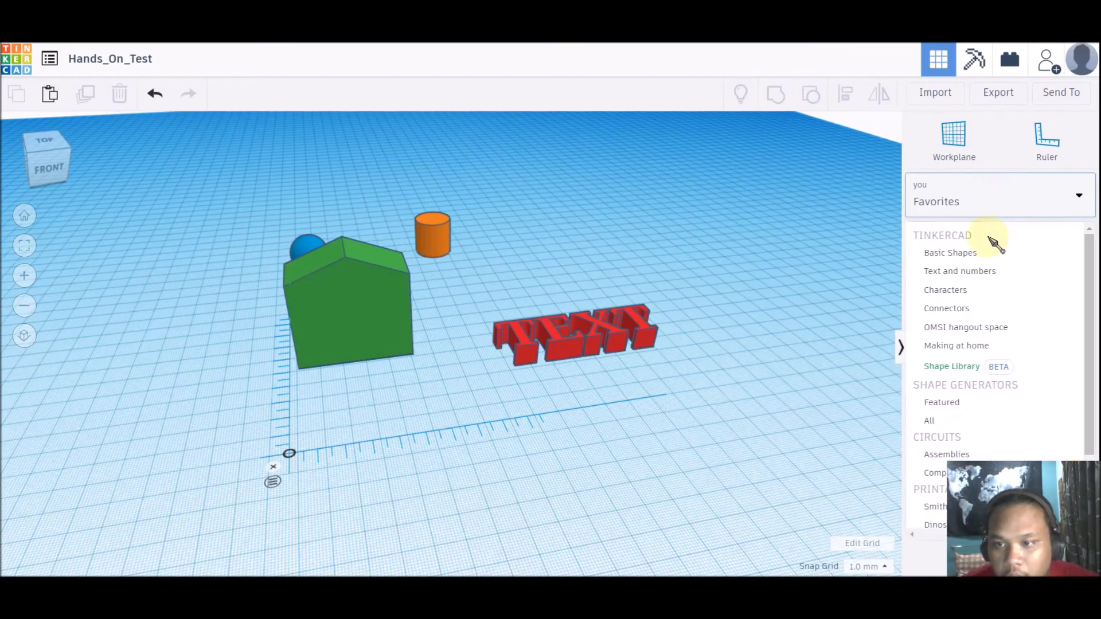
click(953, 421)
scroll(984, 436, down, 5)
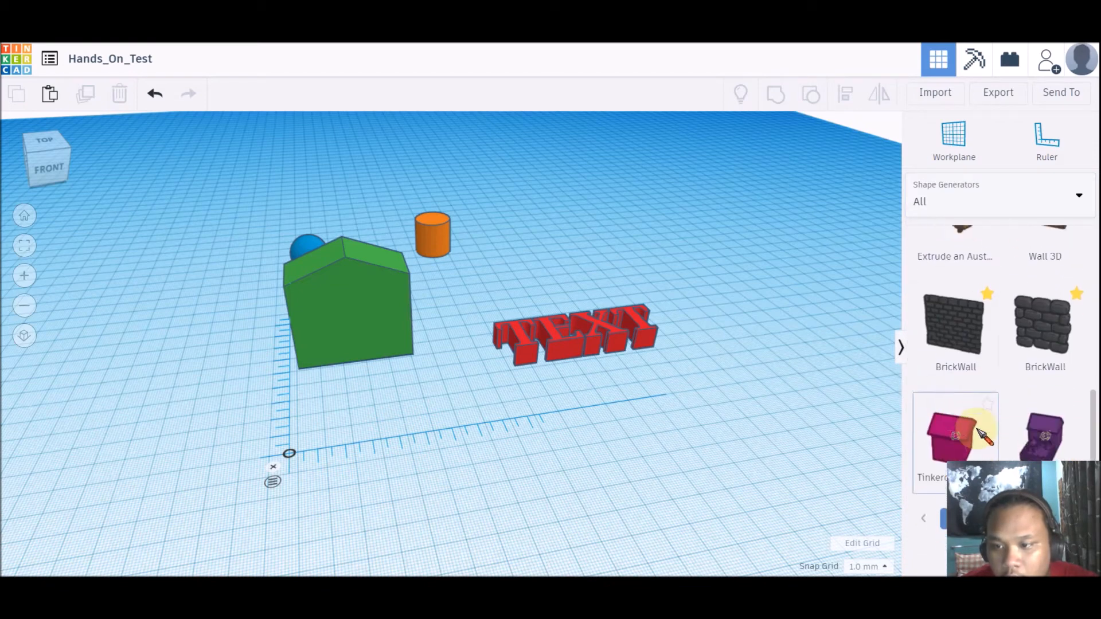
click(977, 562)
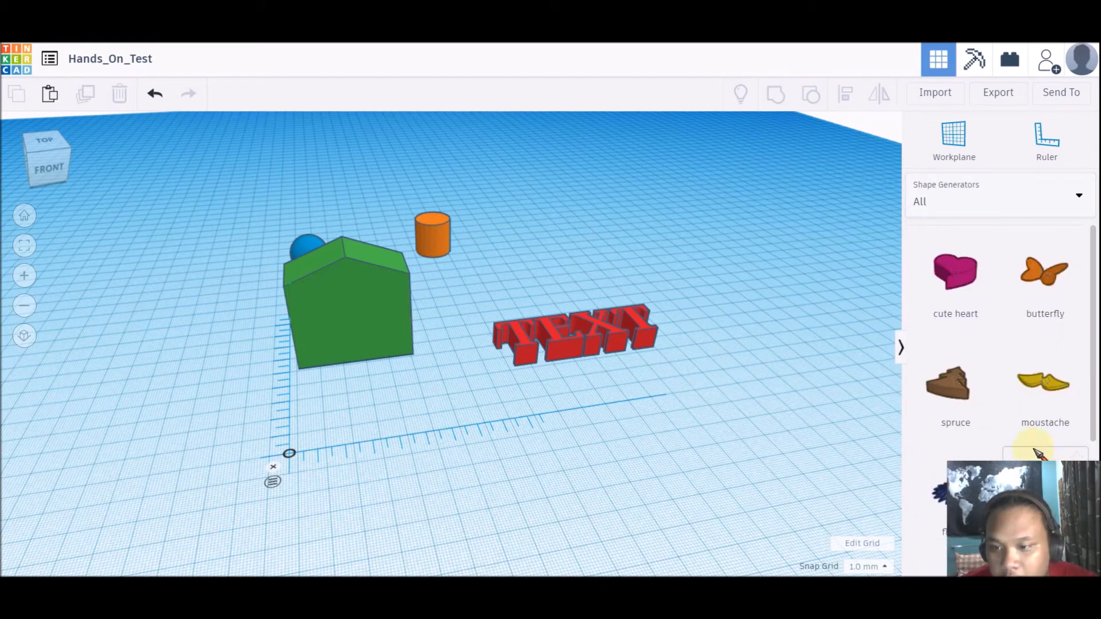
scroll(1039, 453, down, 4)
click(997, 562)
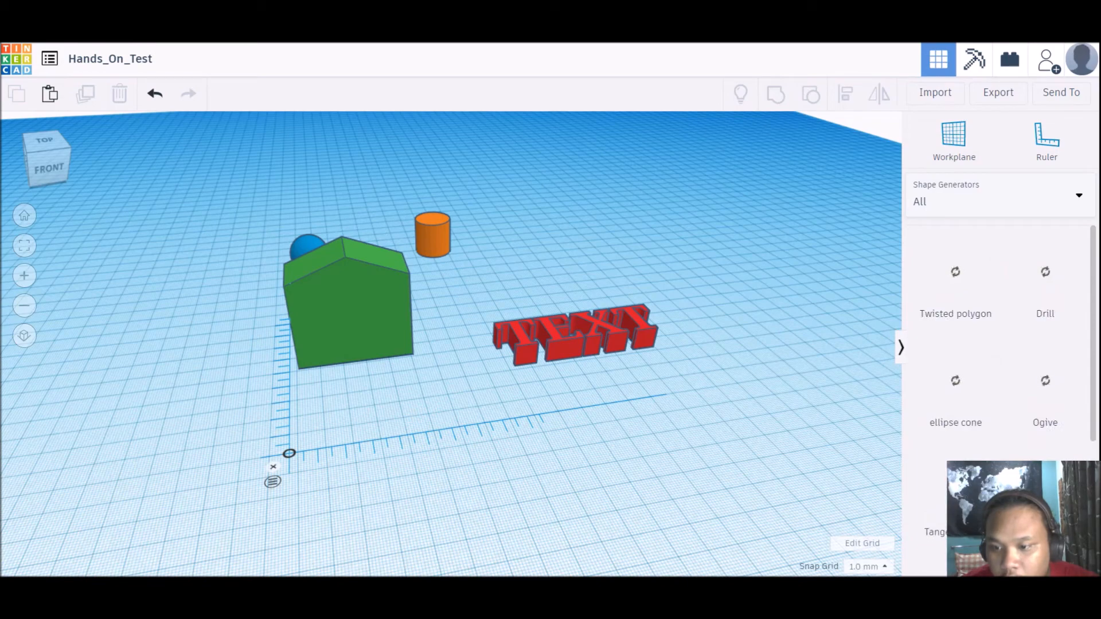
scroll(1020, 427, down, 3)
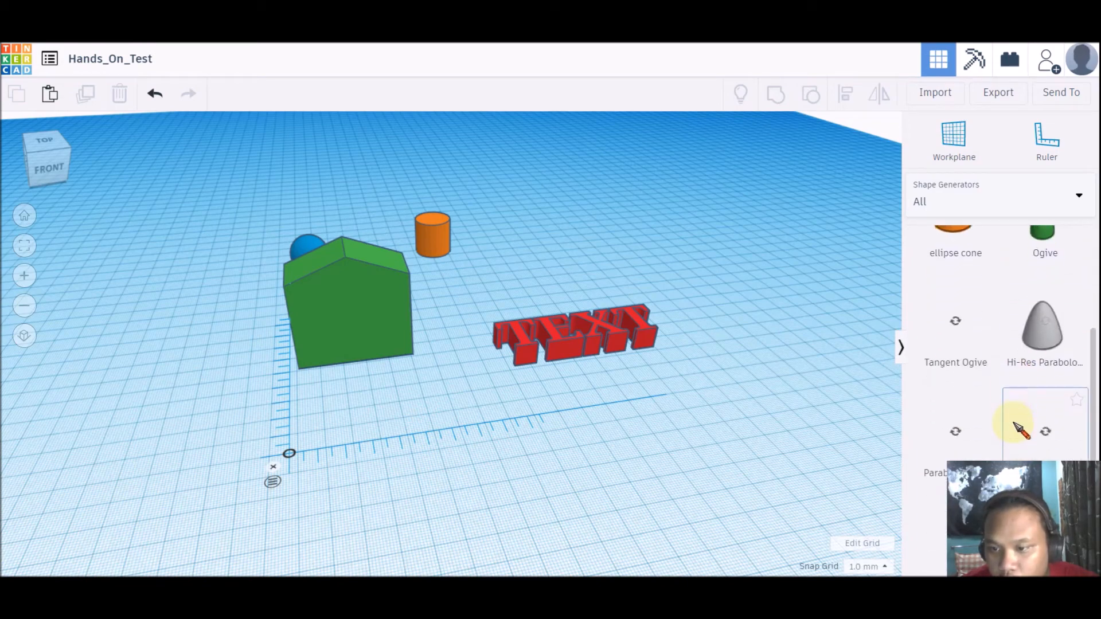
scroll(1020, 427, down, 2)
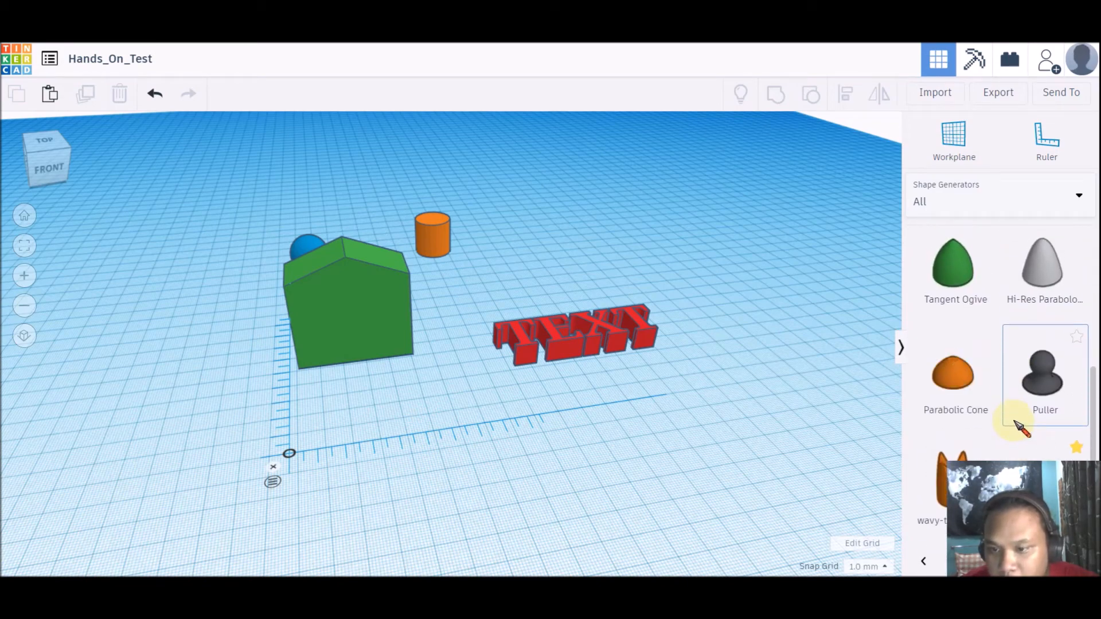
scroll(1020, 428, up, 4)
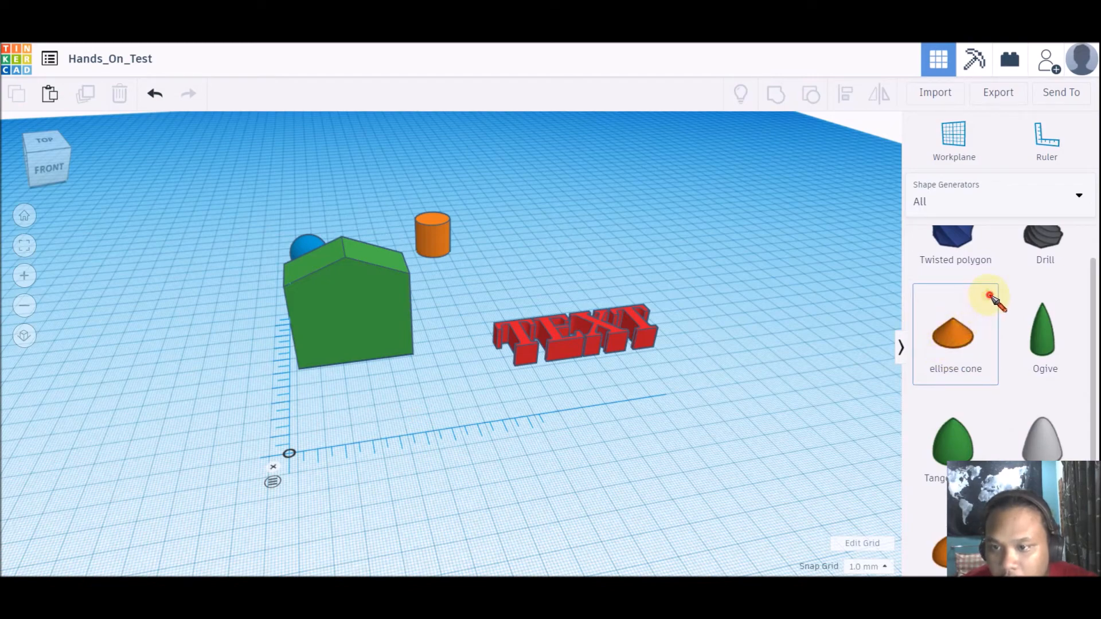
Place a large orange cone from the Favorites collection behind the red text, and undo the placement.
click(978, 206)
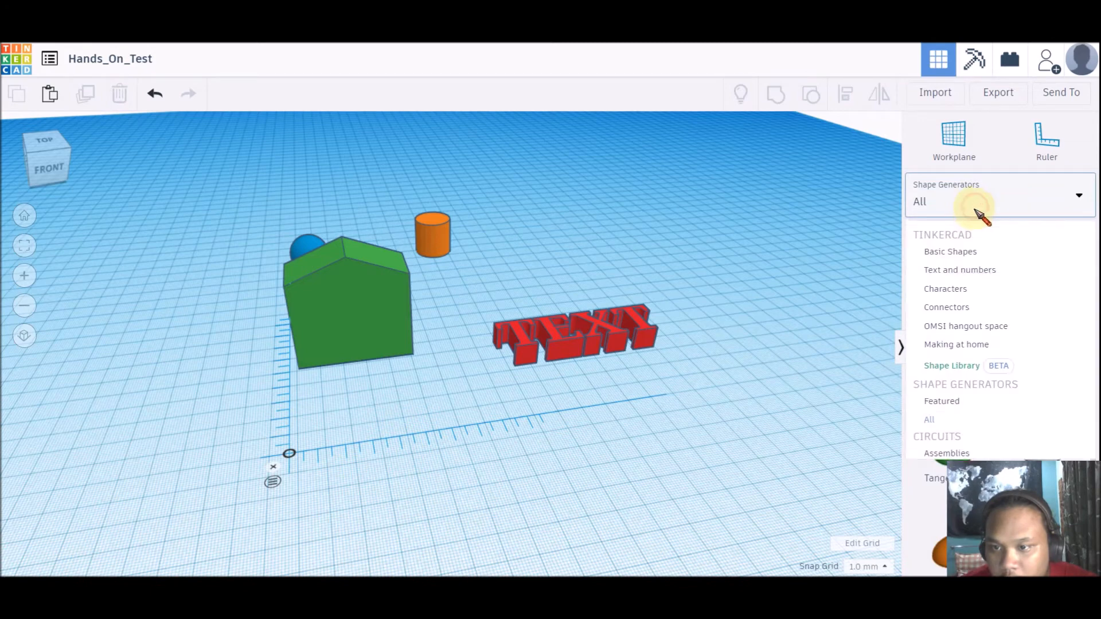
scroll(992, 370, down, 1)
scroll(992, 374, down, 1)
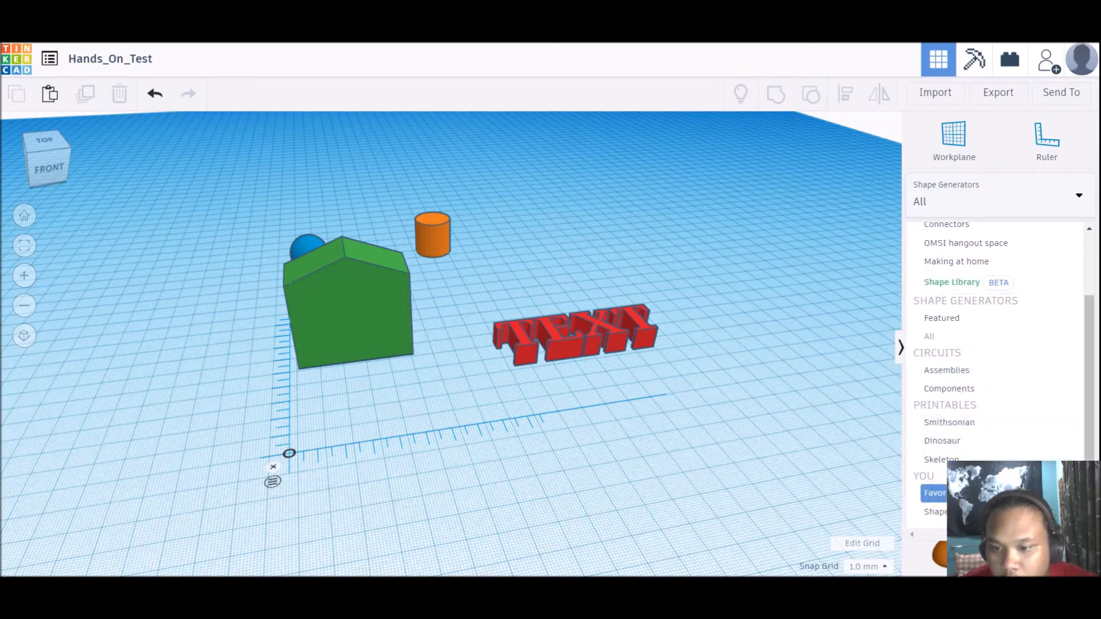
click(933, 495)
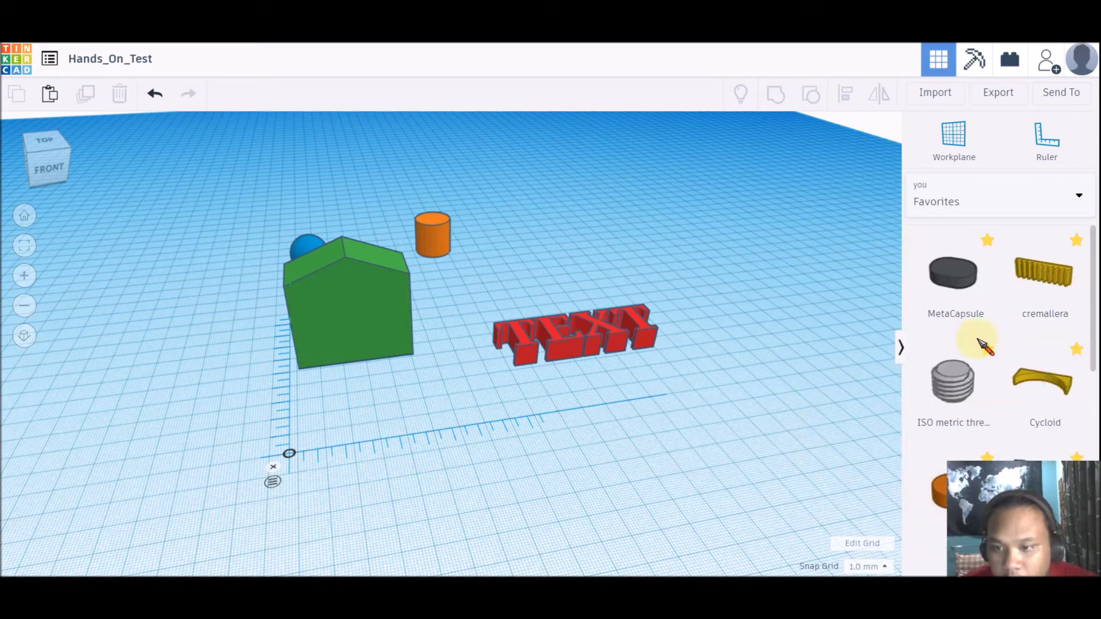
scroll(982, 345, down, 6)
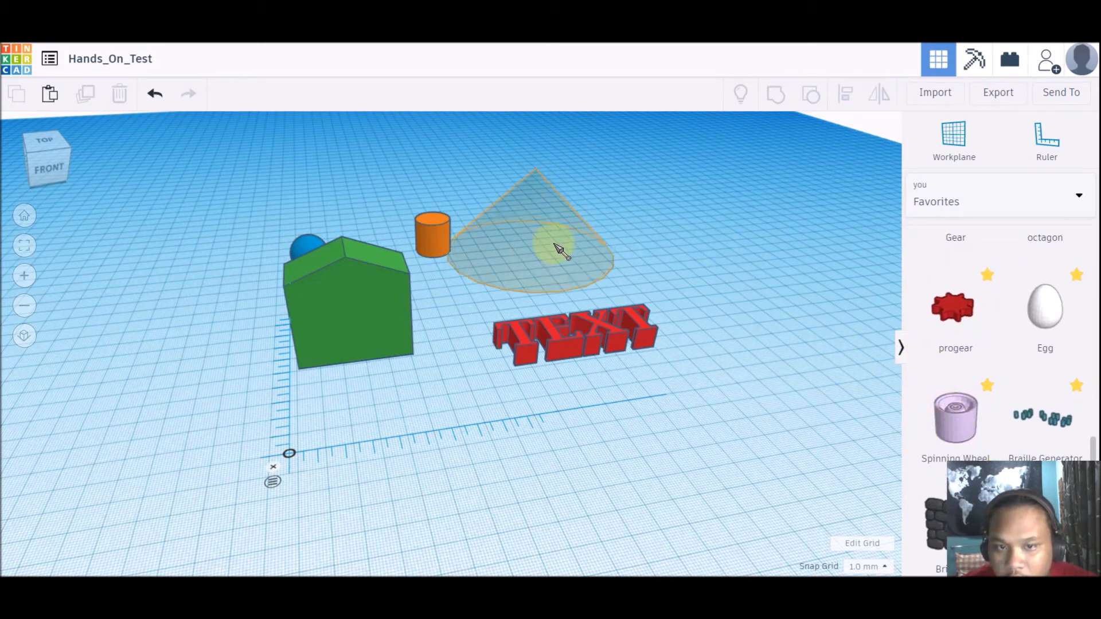
click(574, 242)
click(696, 524)
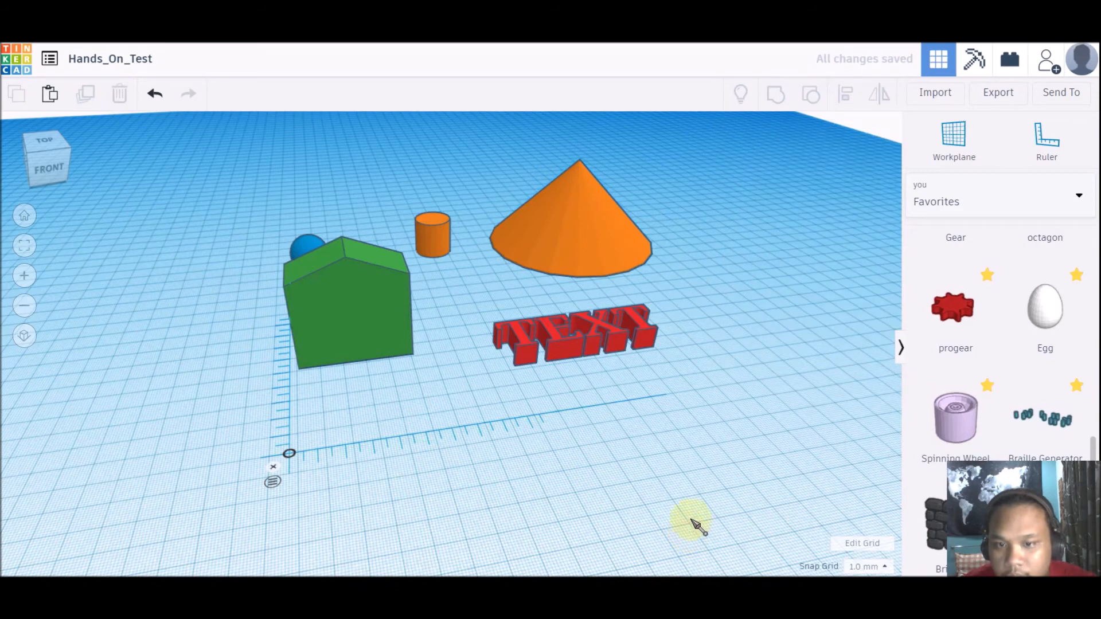
key(ctrl+z)
Move the green house closer to the ruler's origin and rotate it 45° about its vertical axis.
right_drag(457, 439, 505, 439)
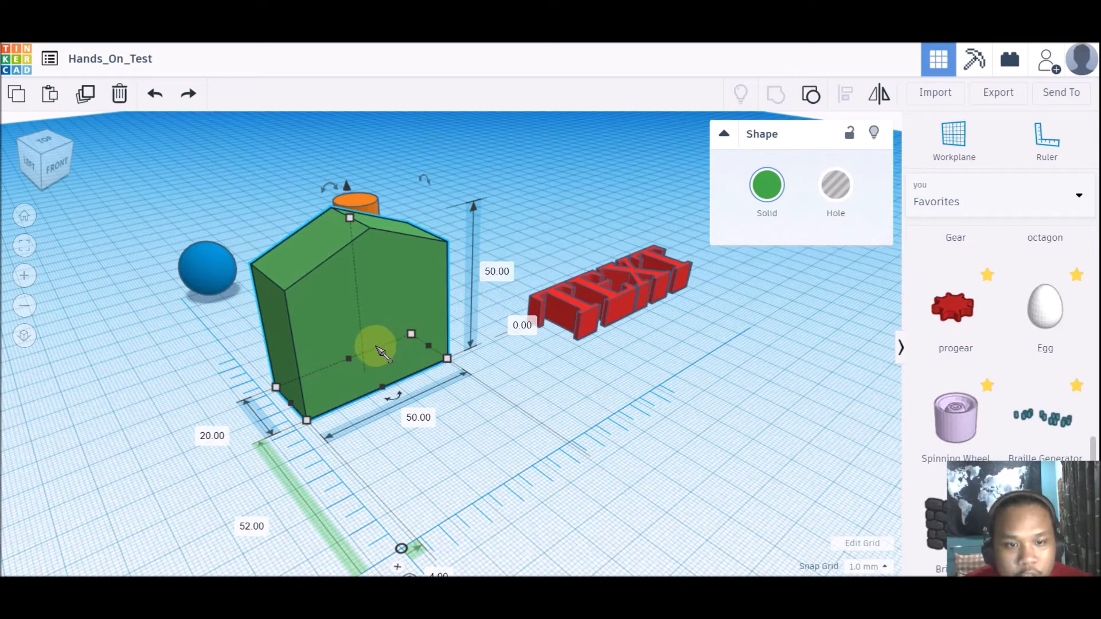
drag(376, 347, 485, 406)
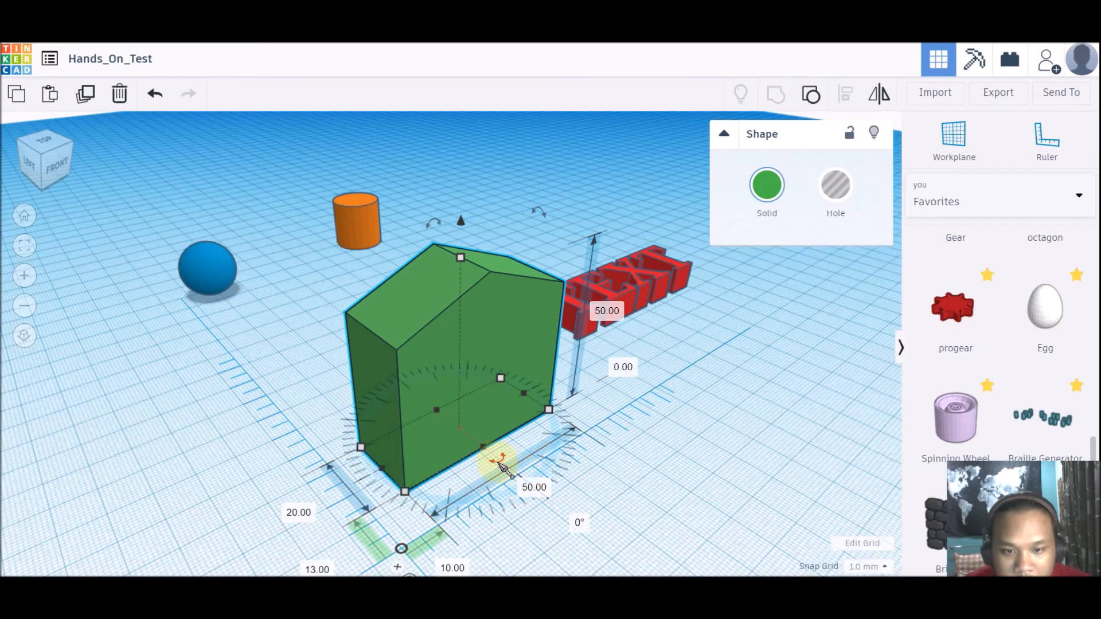
drag(499, 465, 505, 468)
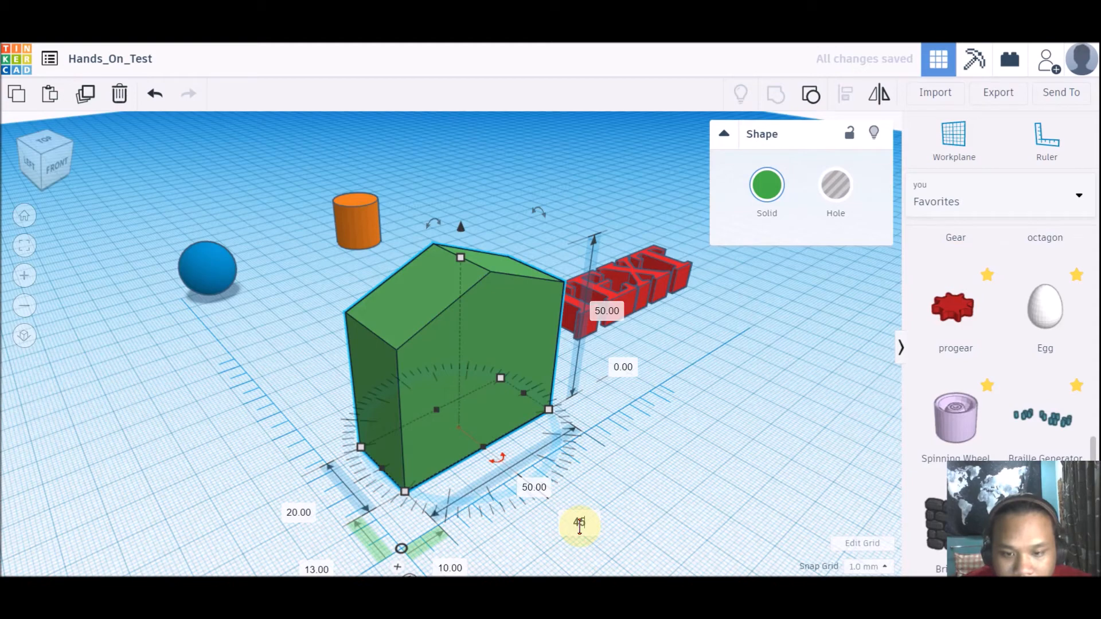
key(Return)
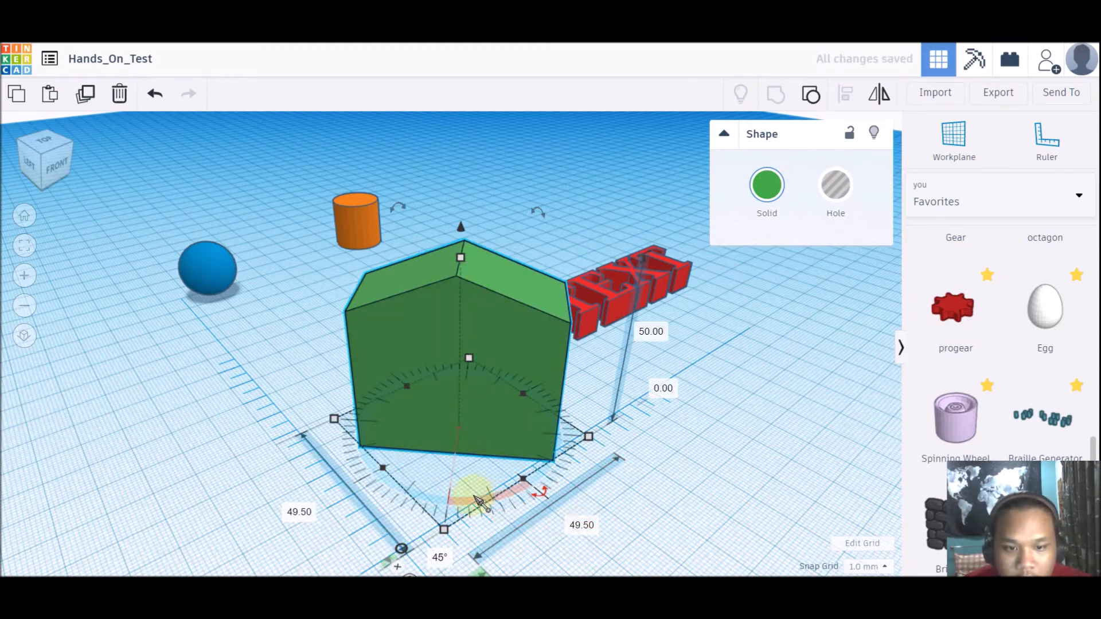
Rotate the green house further about its vertical axis by hand.
scroll(459, 524, down, 5)
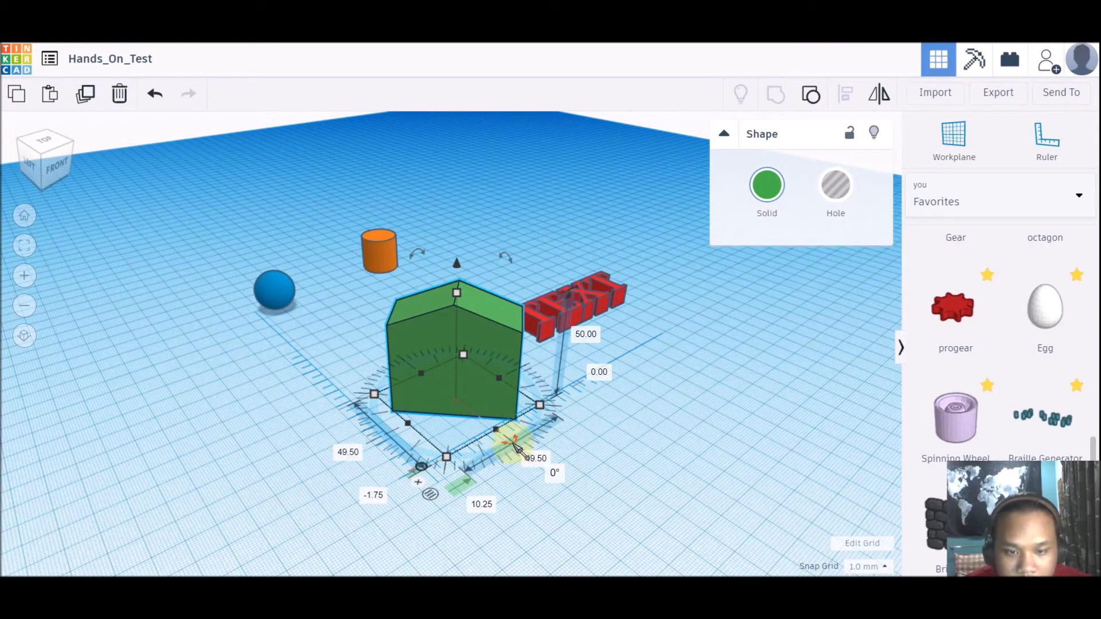
scroll(516, 448, up, 3)
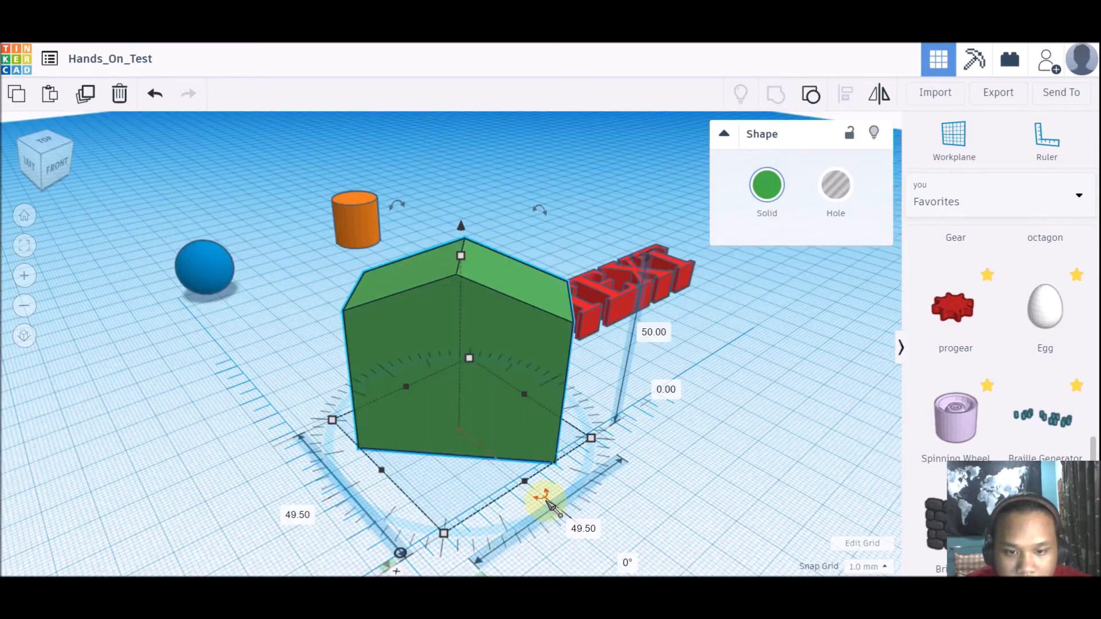
drag(546, 499, 578, 479)
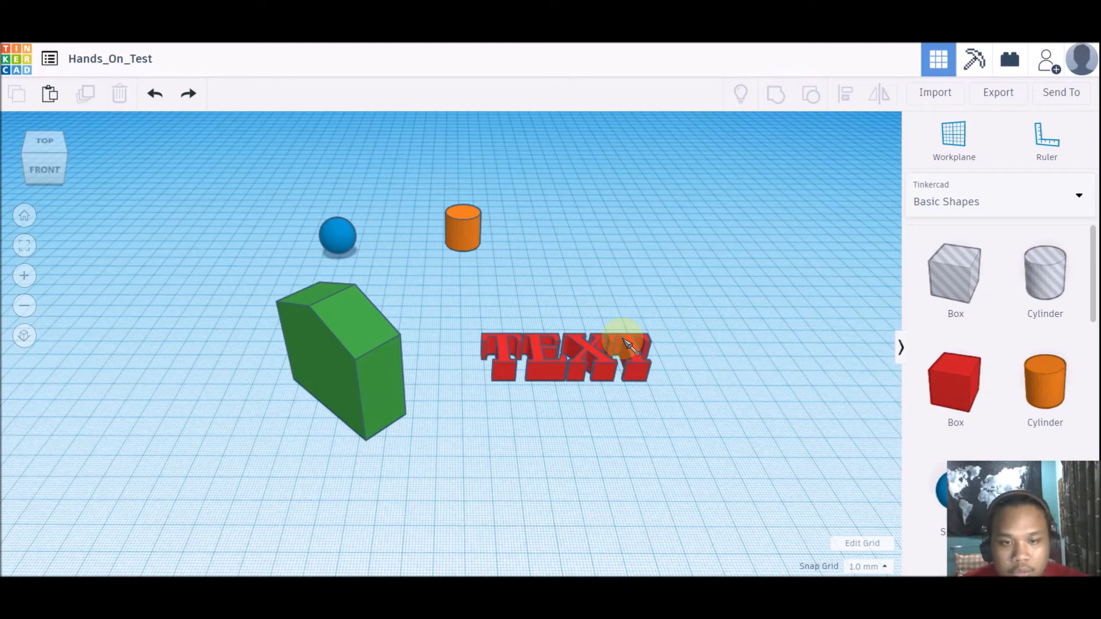
Delete all four shapes: the sphere, the cylinder, the green house and the red text.
drag(217, 182, 694, 451)
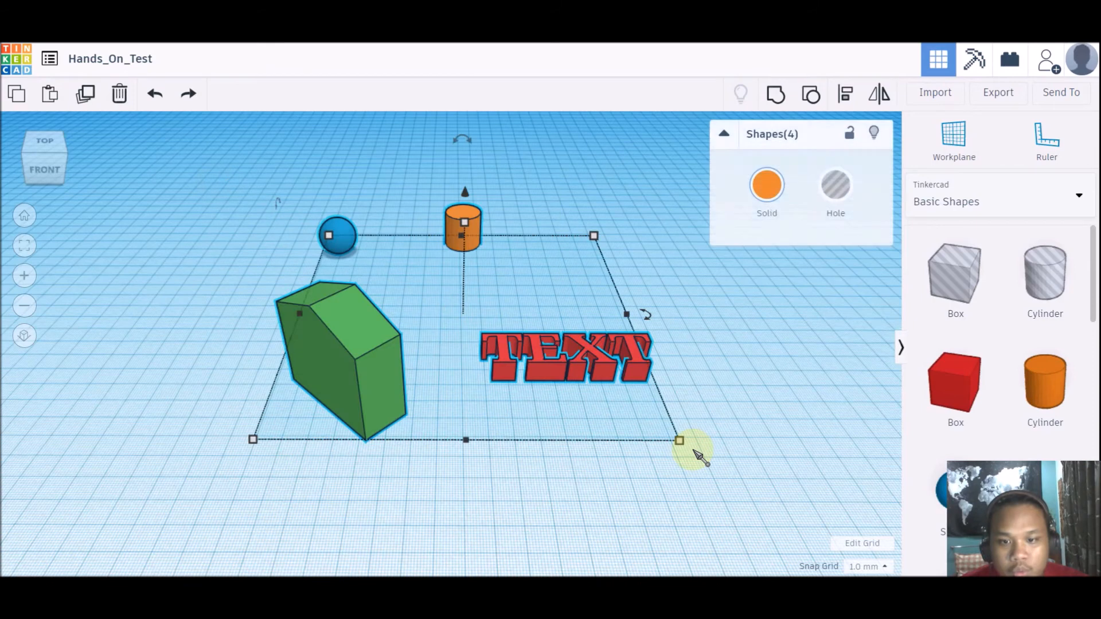
key(Delete)
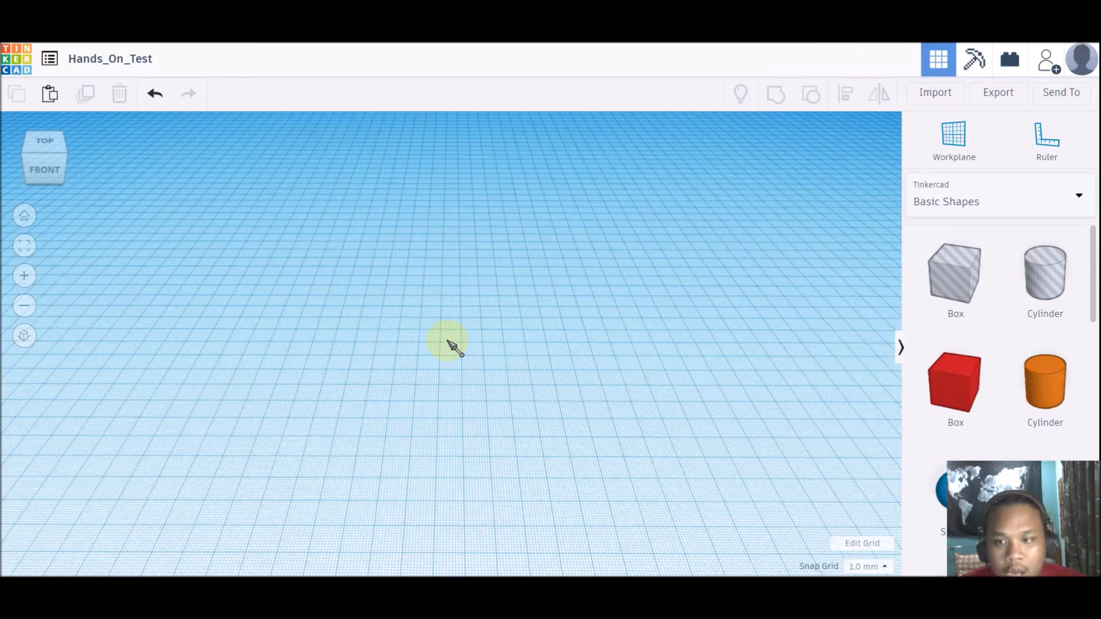
Place a solid red box from Basic Shapes on the empty workplane, with a solid orange cylinder behind it.
click(1076, 203)
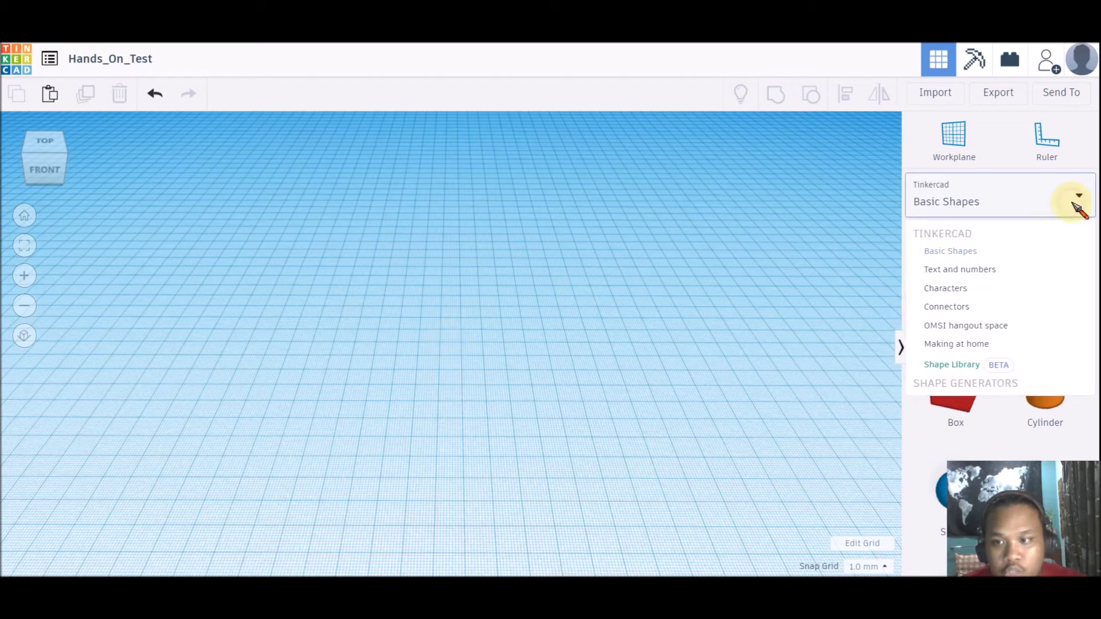
click(1077, 204)
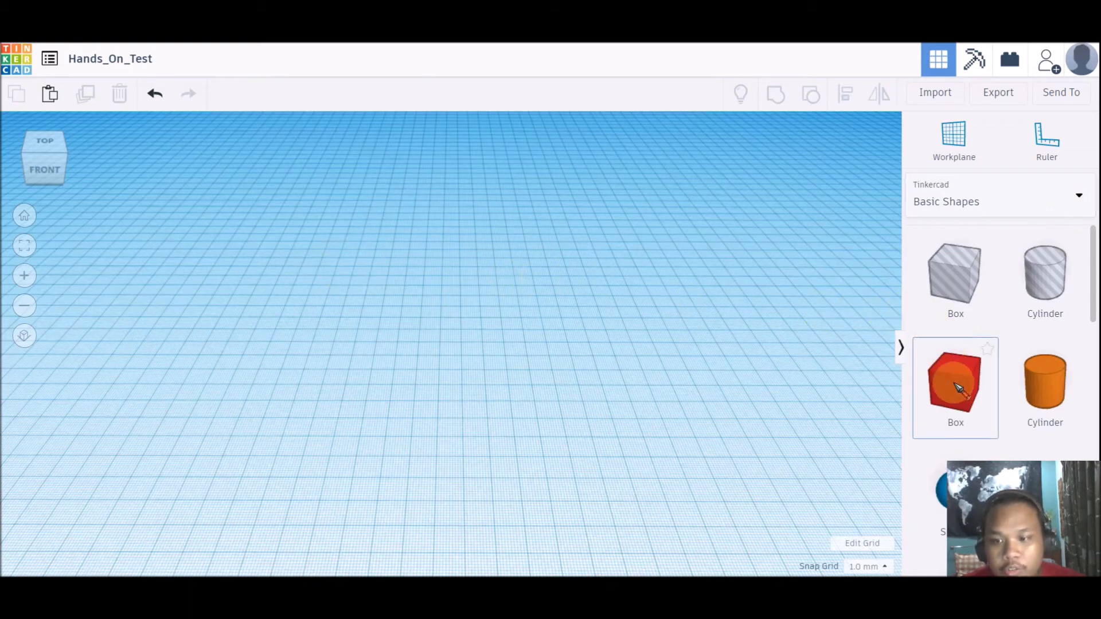
drag(958, 388, 370, 354)
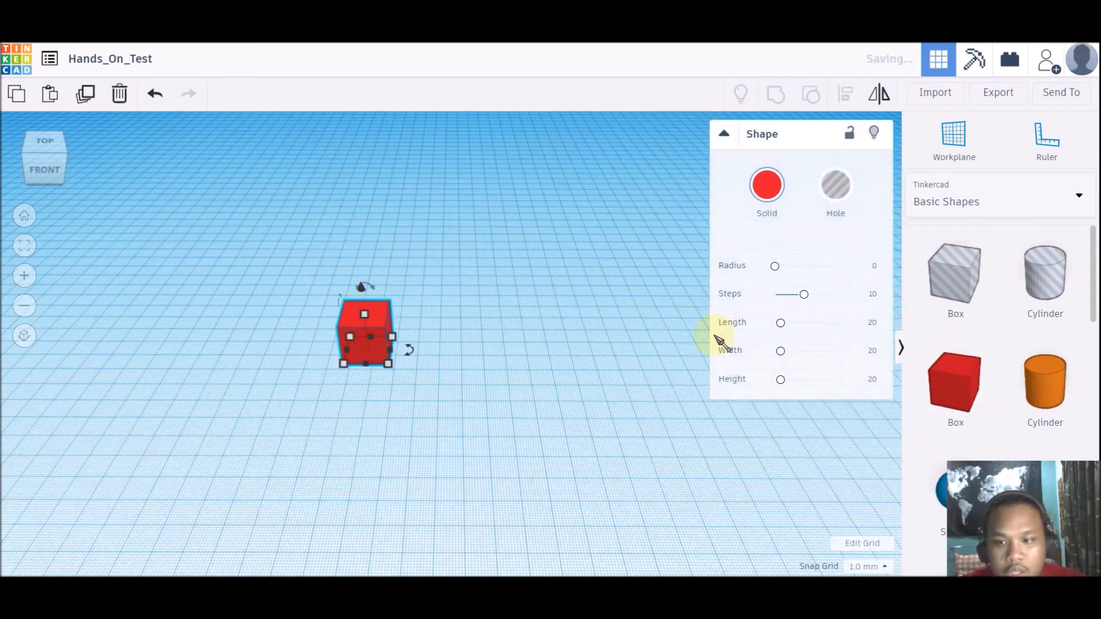
drag(1045, 382, 456, 261)
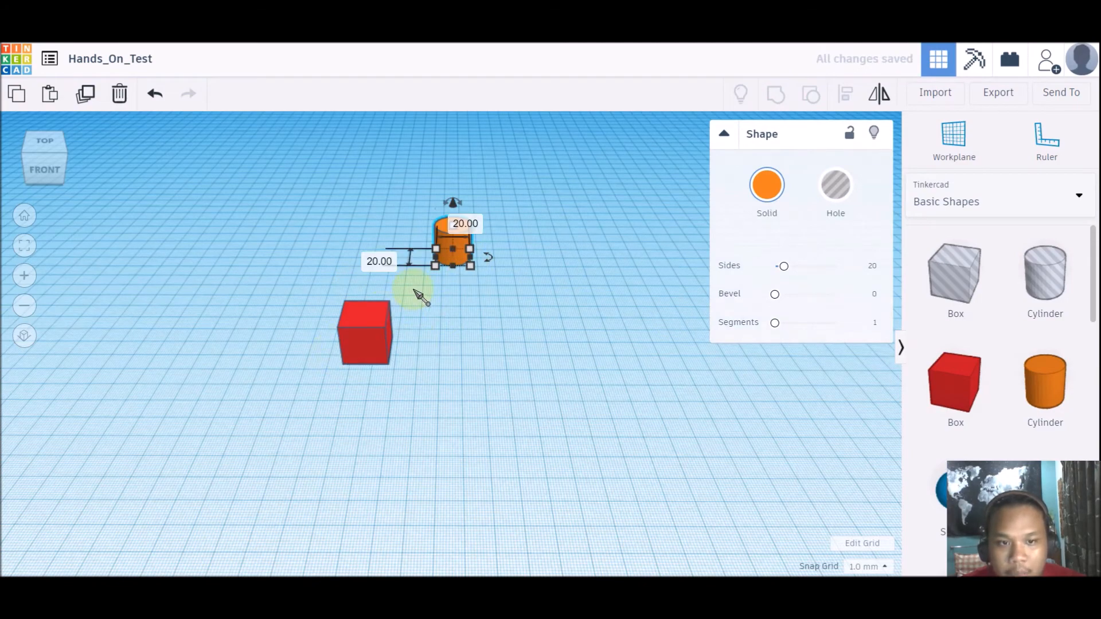
Place a ruler on the workplane in front of the red box and to its left, keeping the box selected.
scroll(350, 351, up, 3)
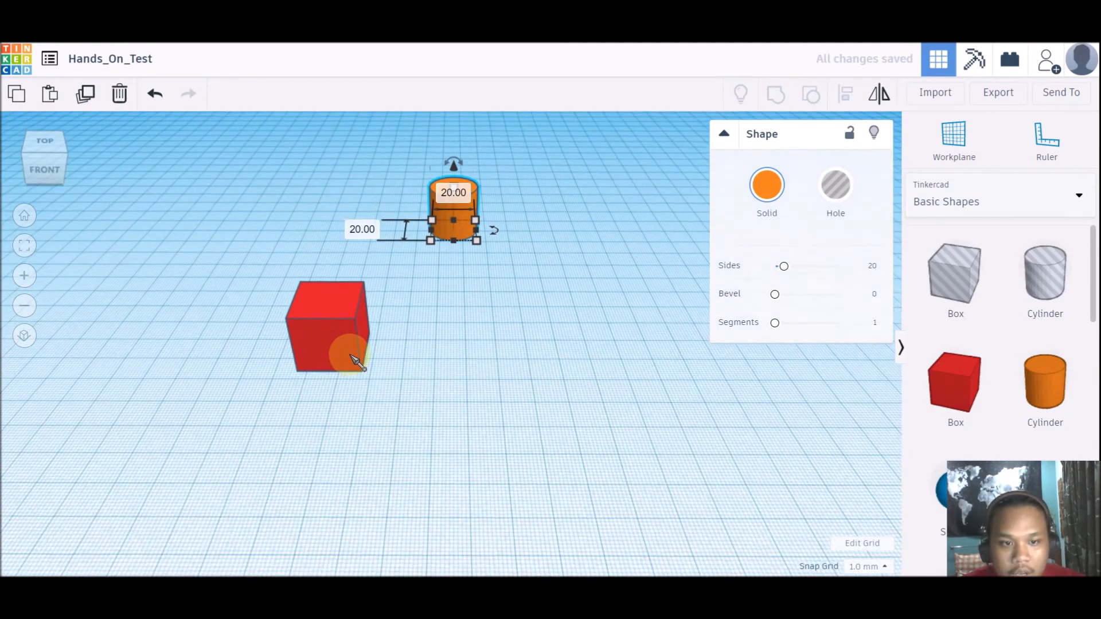
click(303, 354)
click(1050, 150)
click(61, 439)
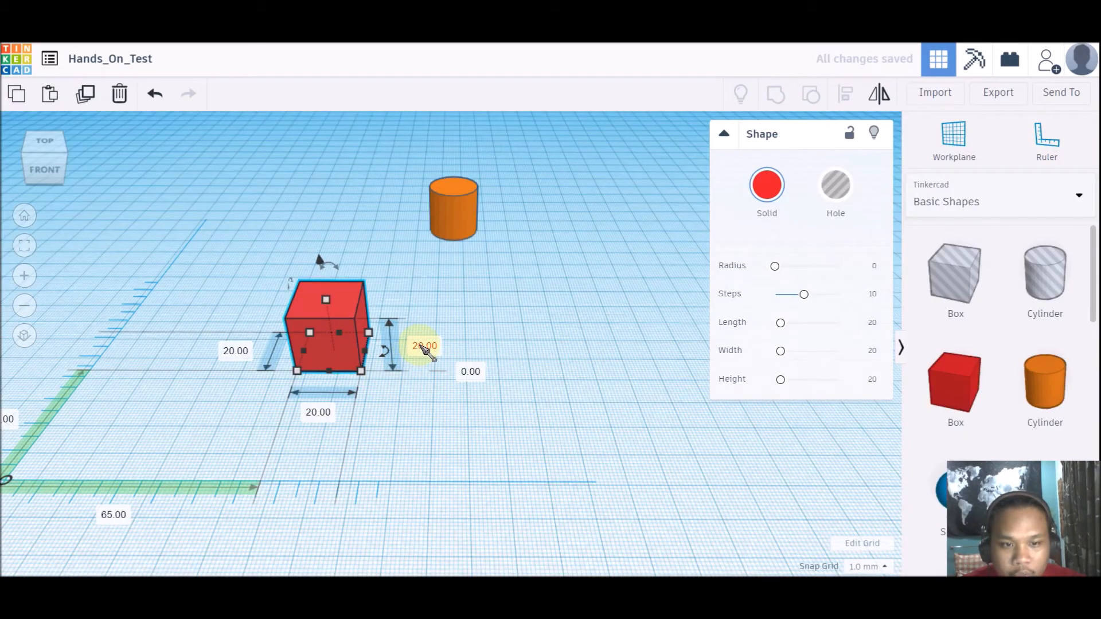
Resize the red box into a flat slab 10 mm high, 100 mm wide and 50 mm deep.
click(424, 346)
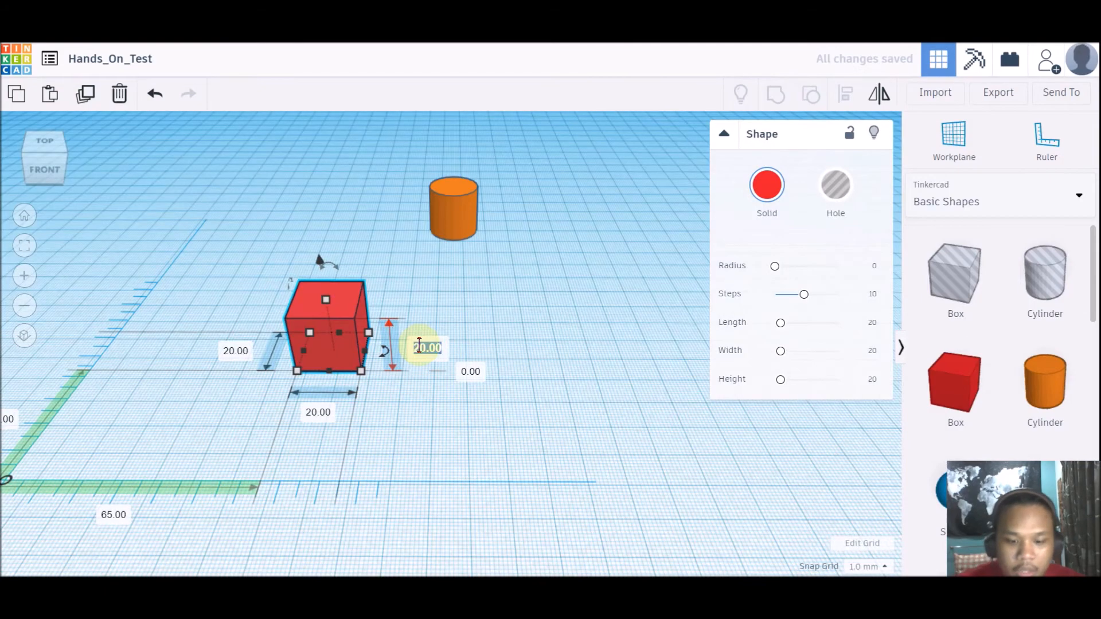
key(Return)
click(316, 420)
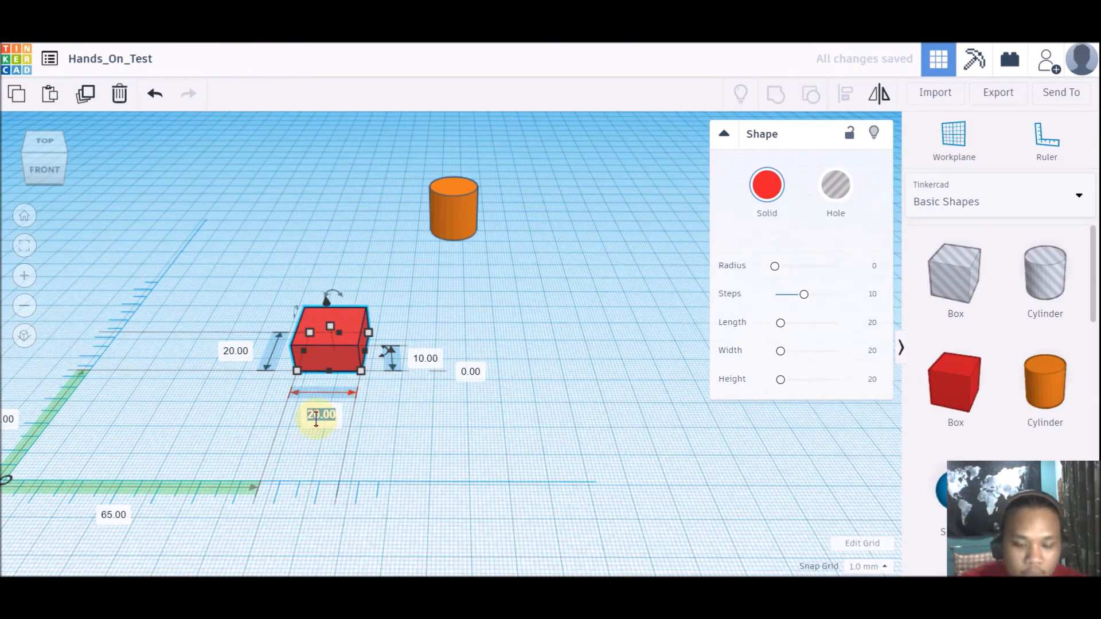
text(100)
key(Return)
click(230, 353)
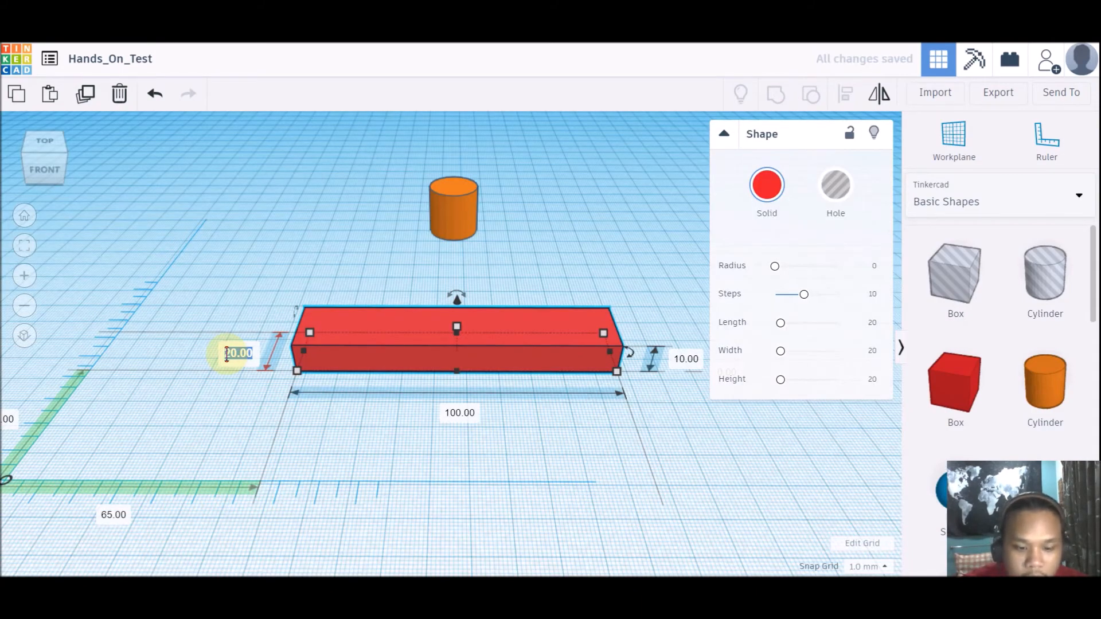
key(Return)
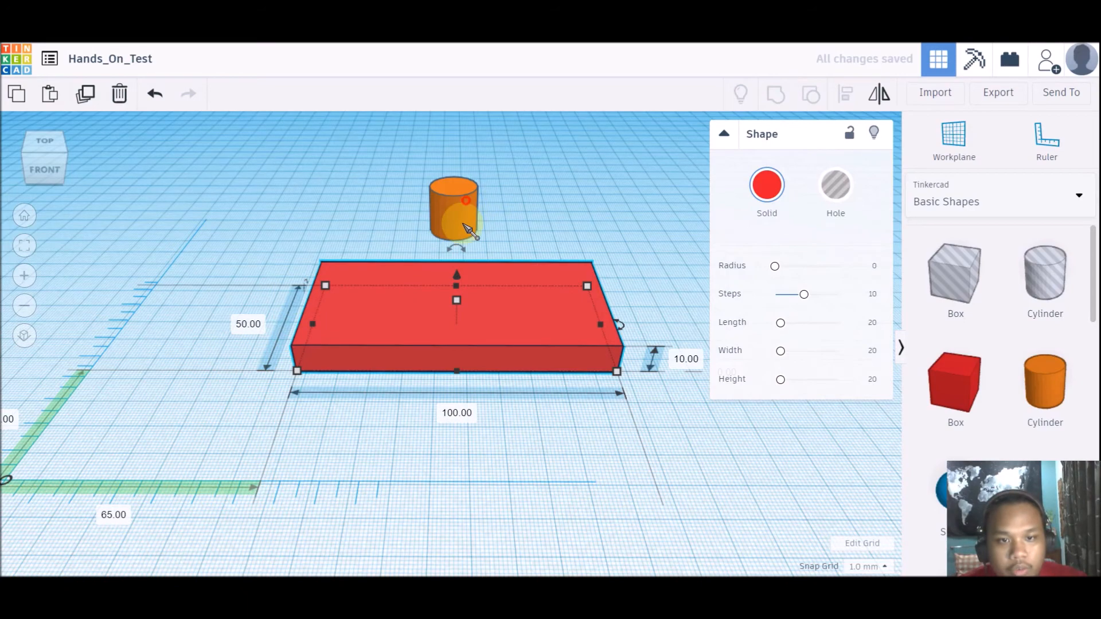
Move the orange cylinder in front of the red slab and set its height to 10 mm and its depth to 50 mm.
drag(465, 222, 441, 395)
click(541, 422)
text(10)
key(Return)
click(312, 422)
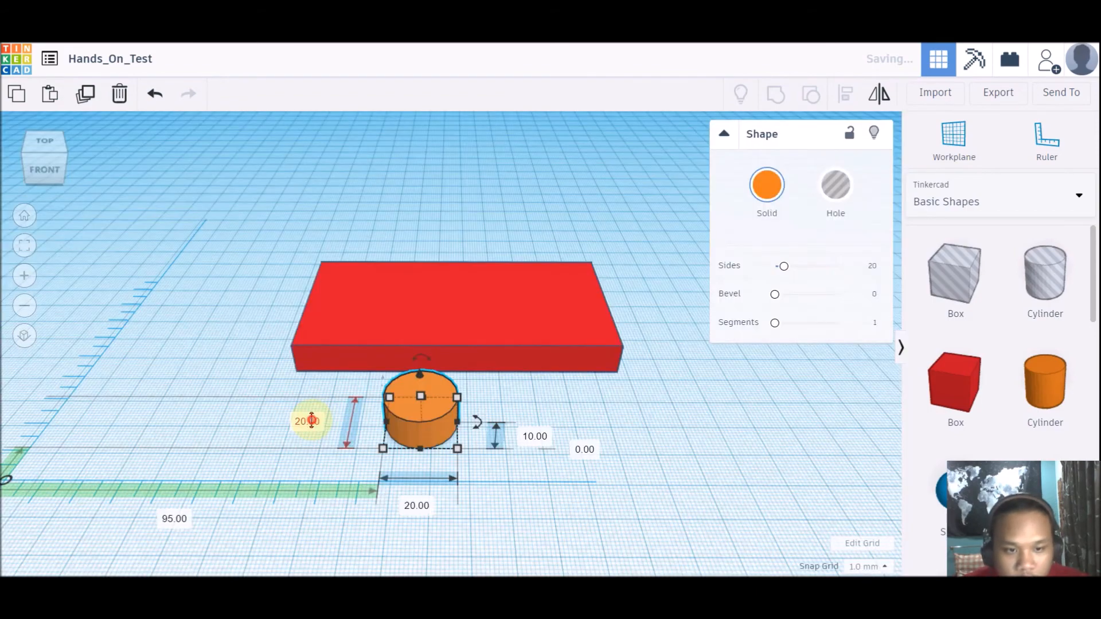
text(50)
key(Return)
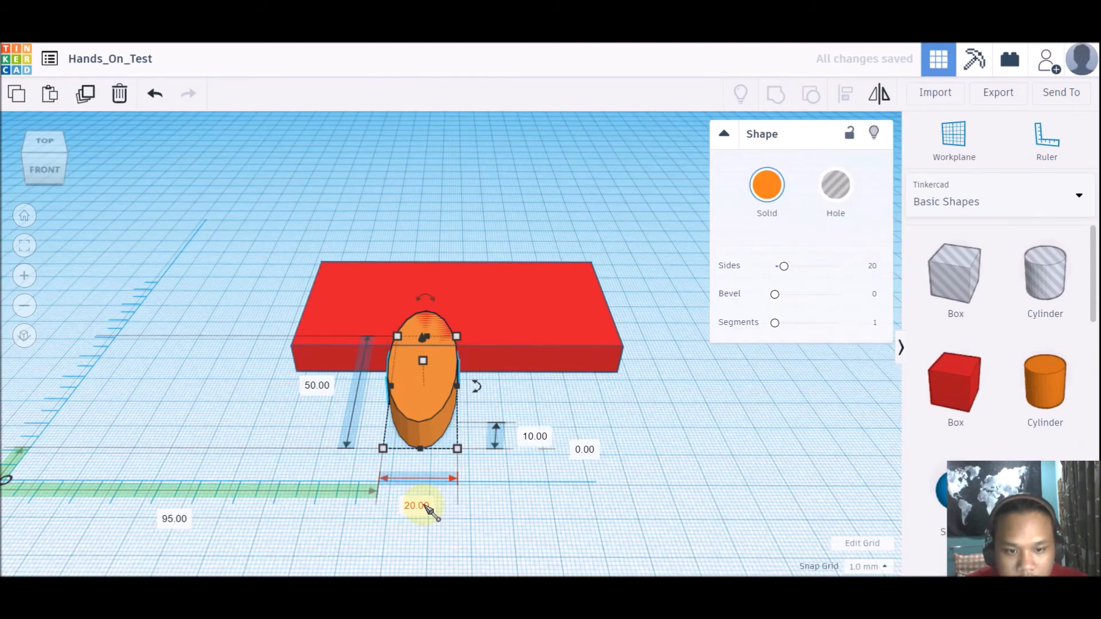
Move the stretched orange cylinder further forward, away from the red slab, and duplicate it in place.
drag(442, 401, 440, 488)
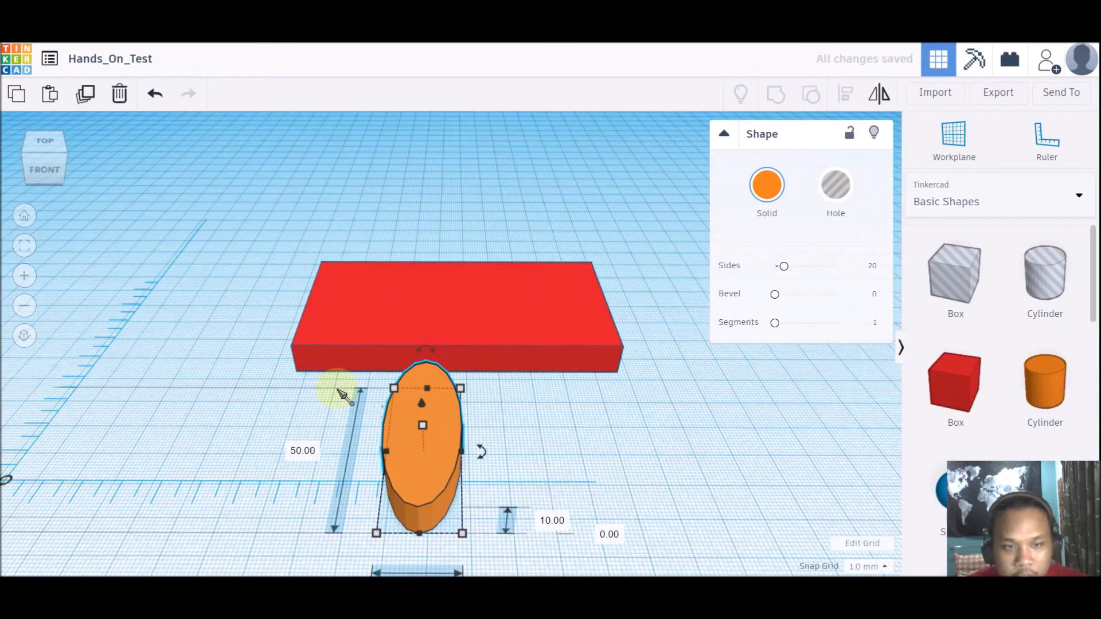
click(85, 95)
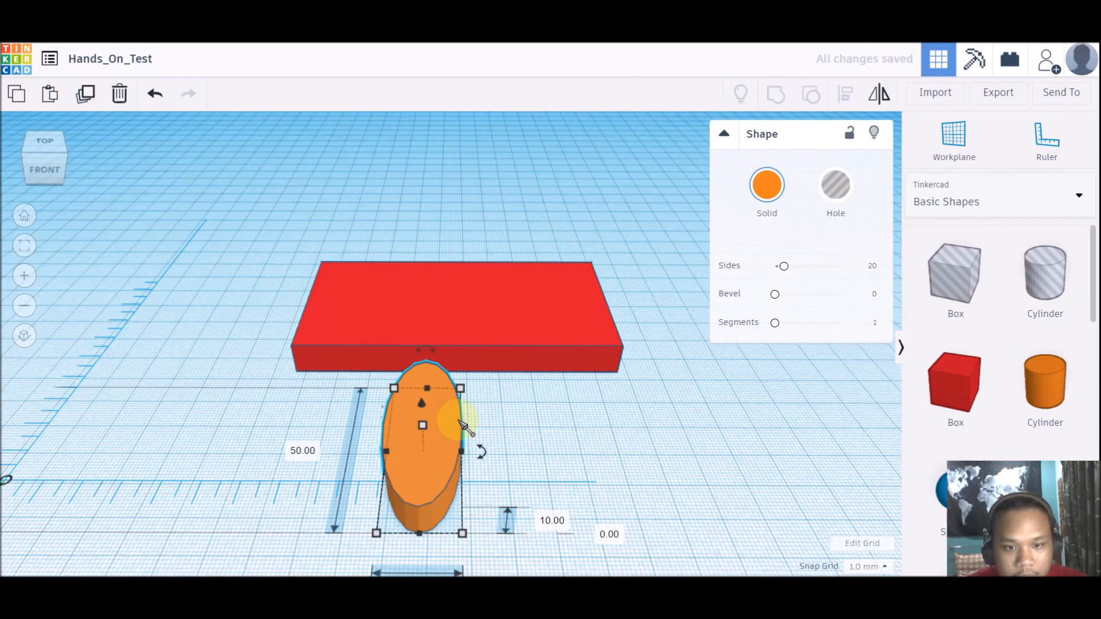
Separate the two stretched orange cylinders, placing one near each end of the red slab in front of it.
drag(462, 425, 290, 423)
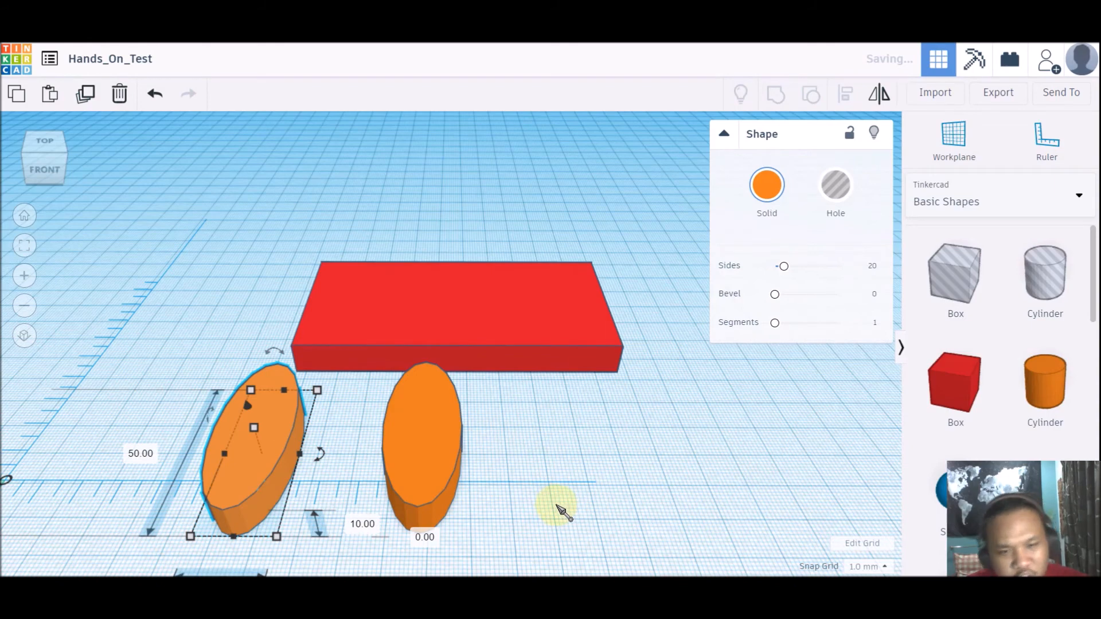
drag(442, 423, 600, 427)
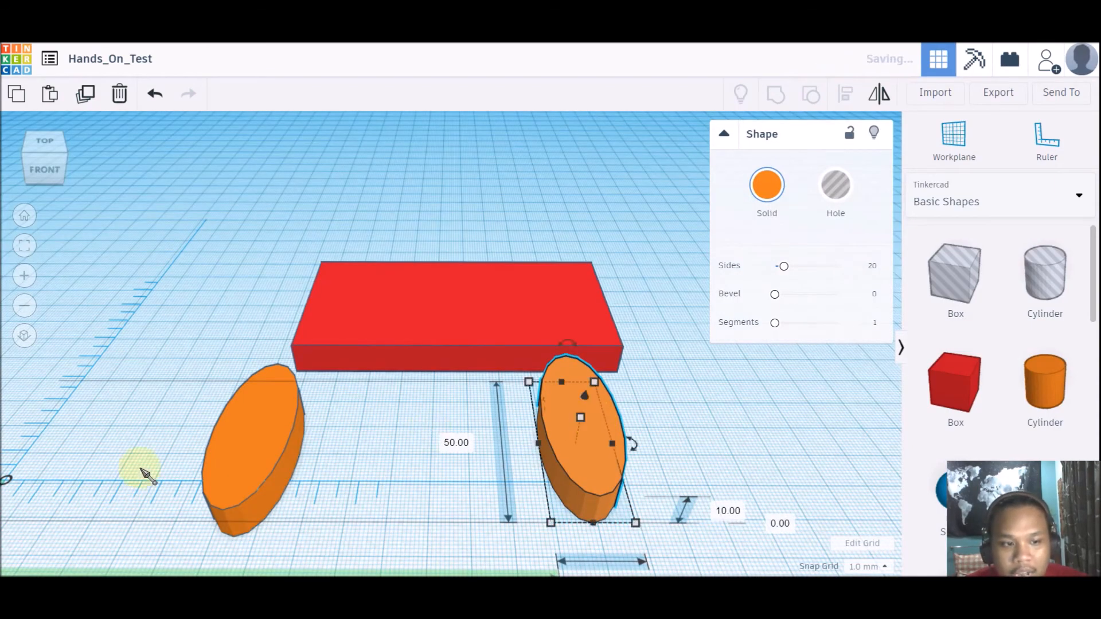
Move the ruler's origin nearer the red slab and set the slab's widthwise distance from it to 0 mm.
drag(12, 480, 124, 411)
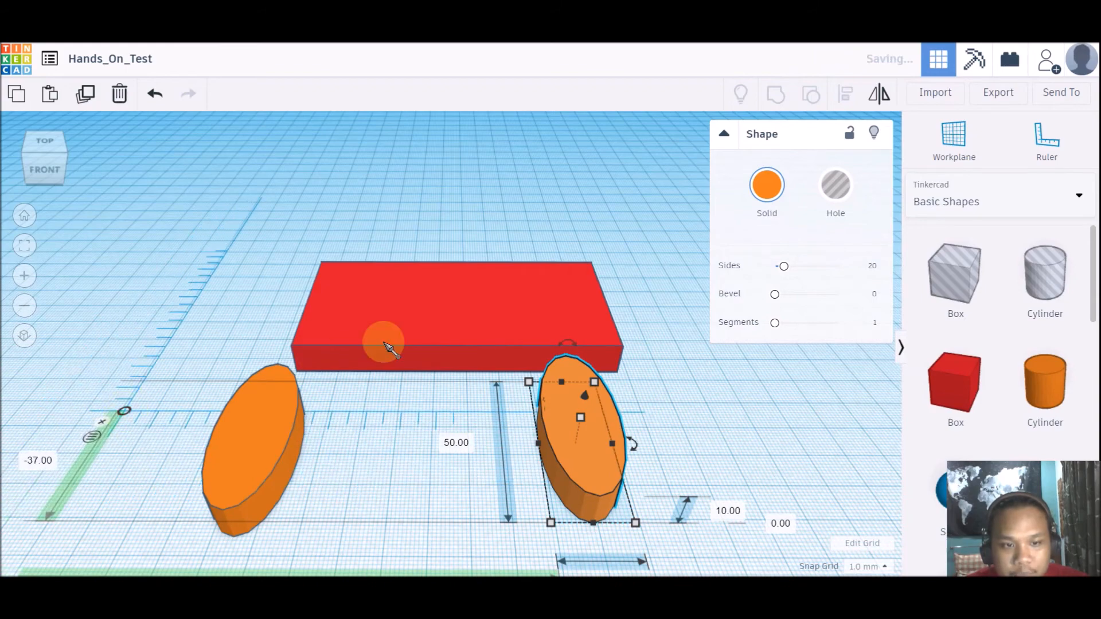
click(405, 308)
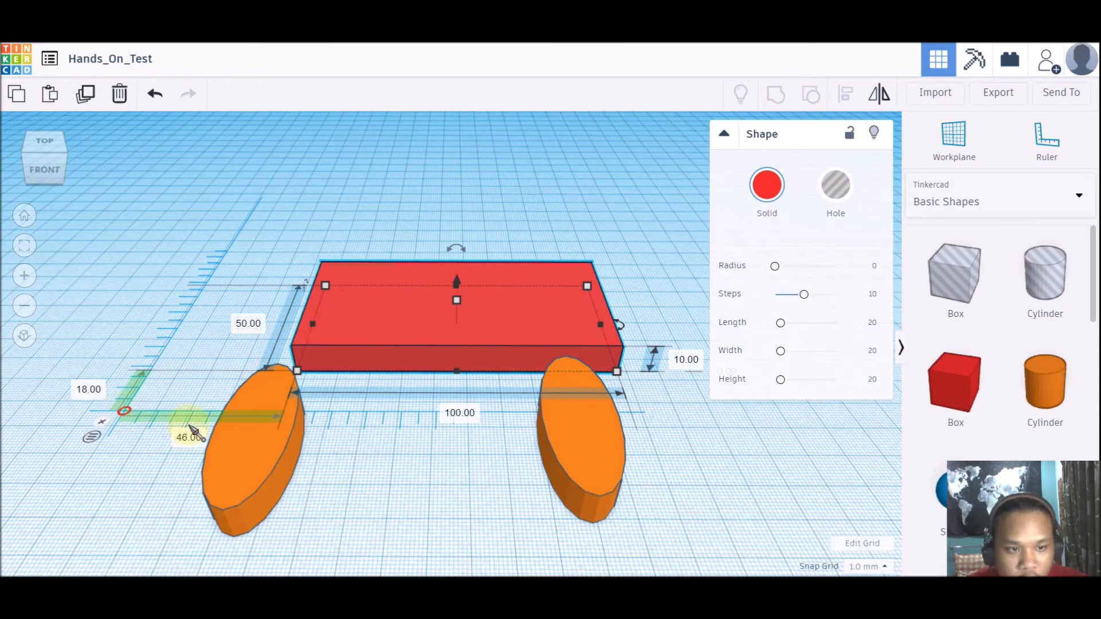
click(189, 438)
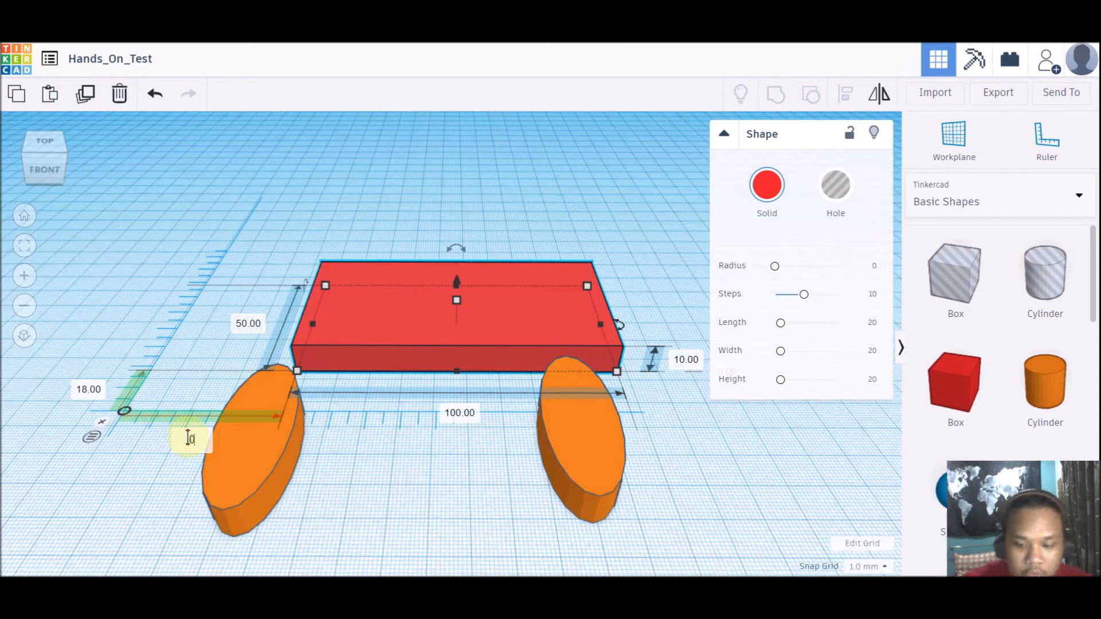
text(0)
key(Return)
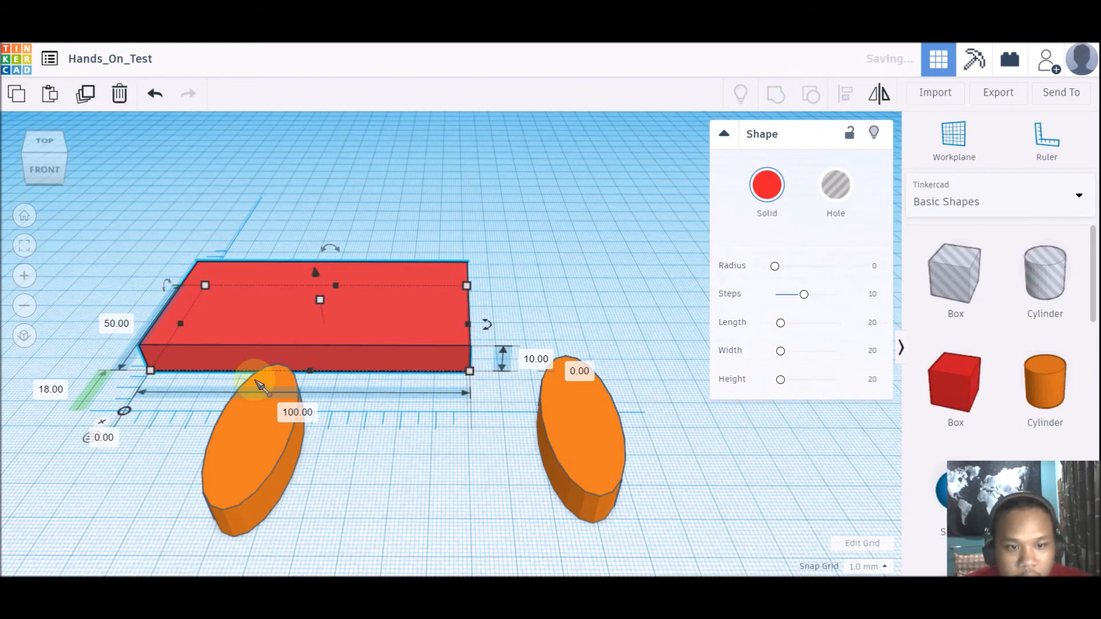
Move the right-hand orange cylinder up beside the slab's right end and set its widthwise distance from the ruler to 90 mm.
click(569, 426)
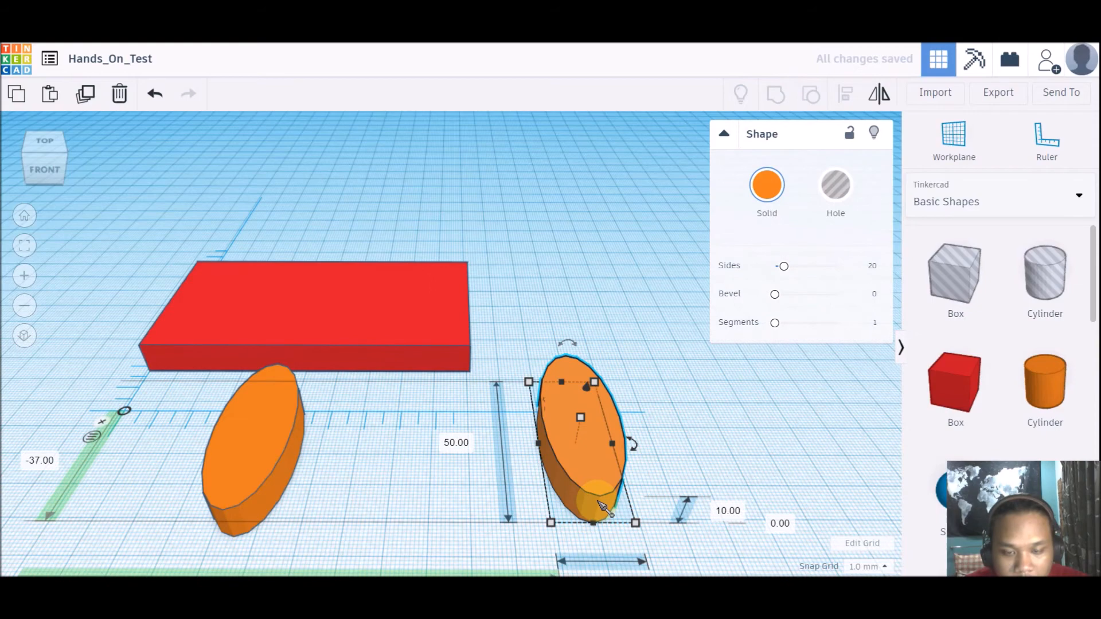
drag(601, 502, 530, 390)
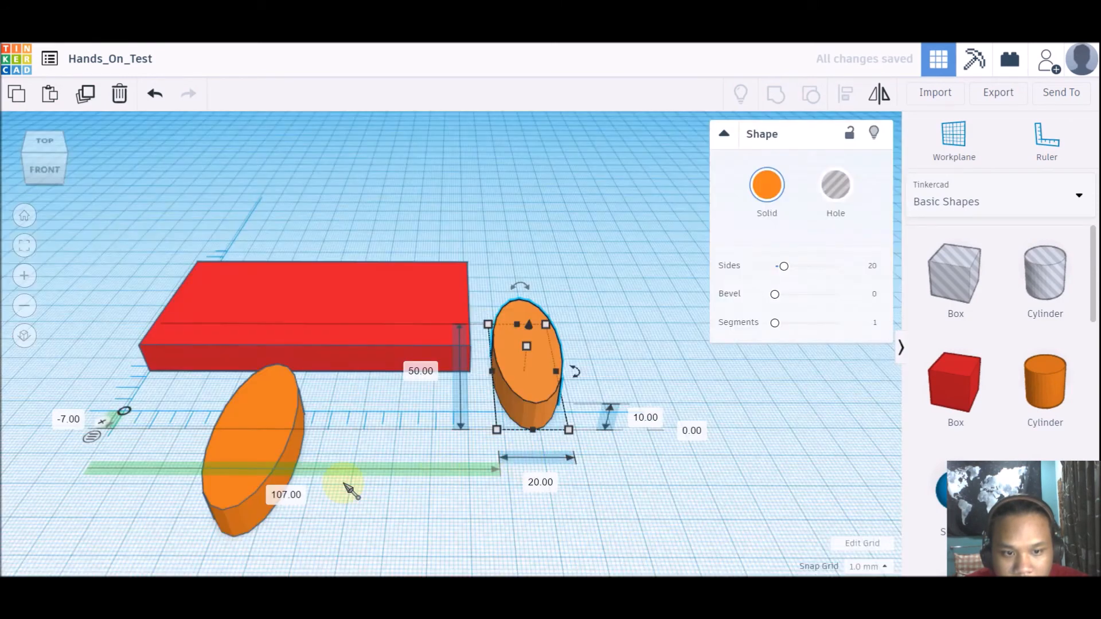
click(321, 361)
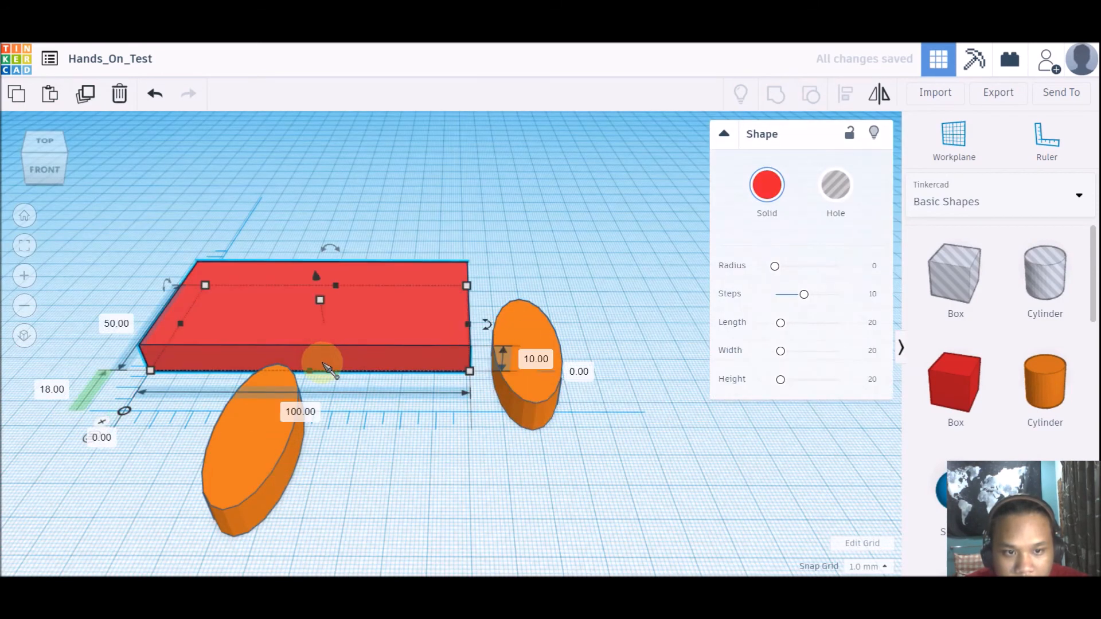
click(528, 384)
click(283, 498)
text(90)
key(Return)
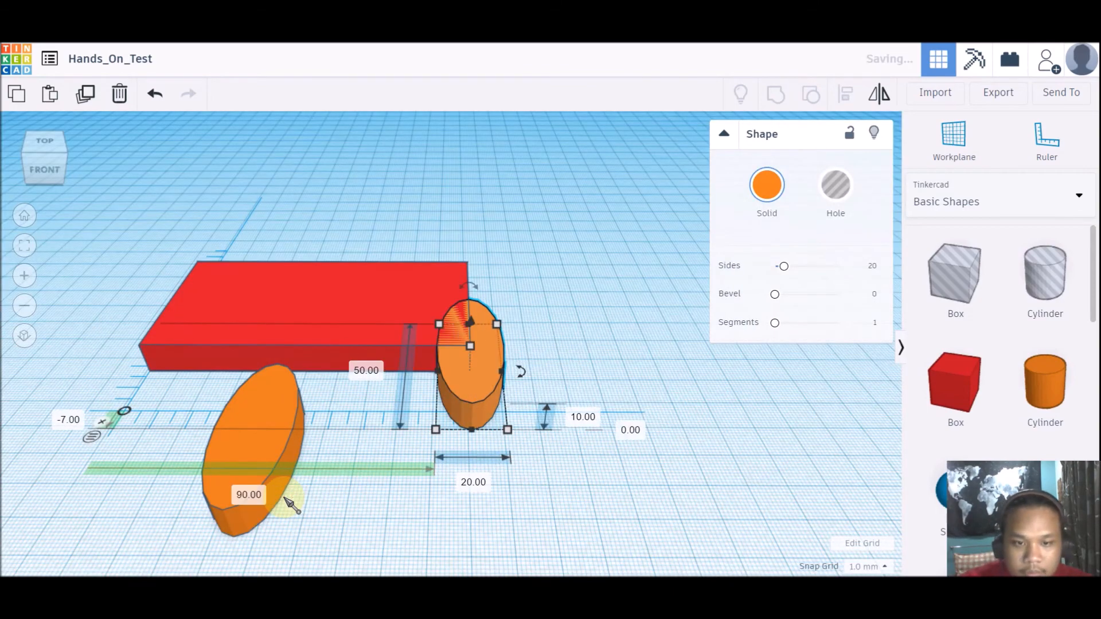
Align the right-hand cylinder with the red slab, centring them along the slab's depth.
click(737, 393)
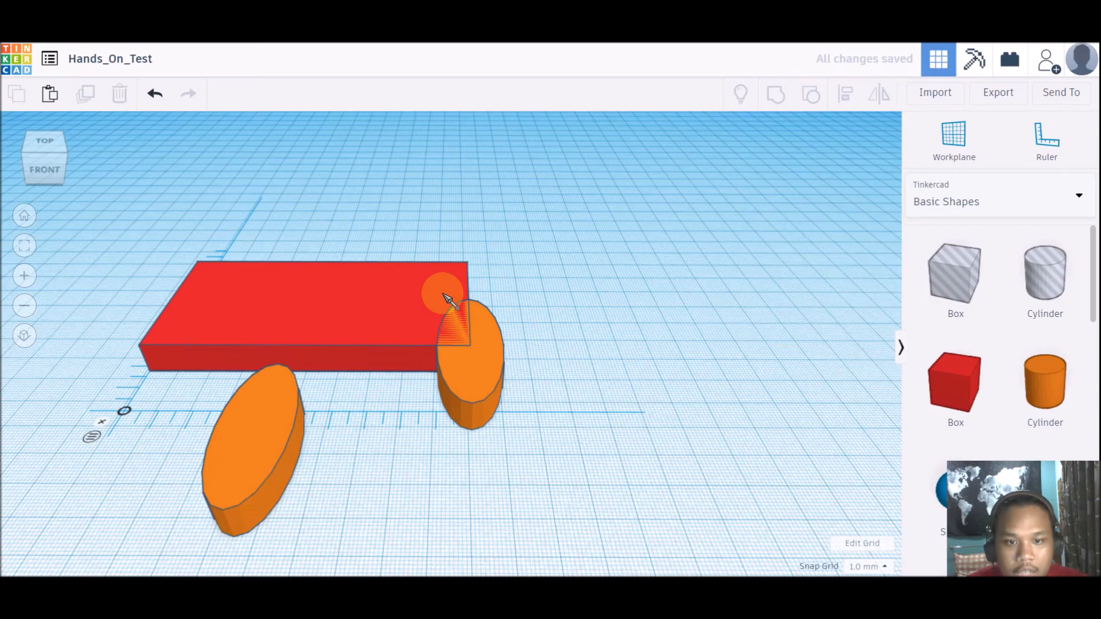
click(485, 367)
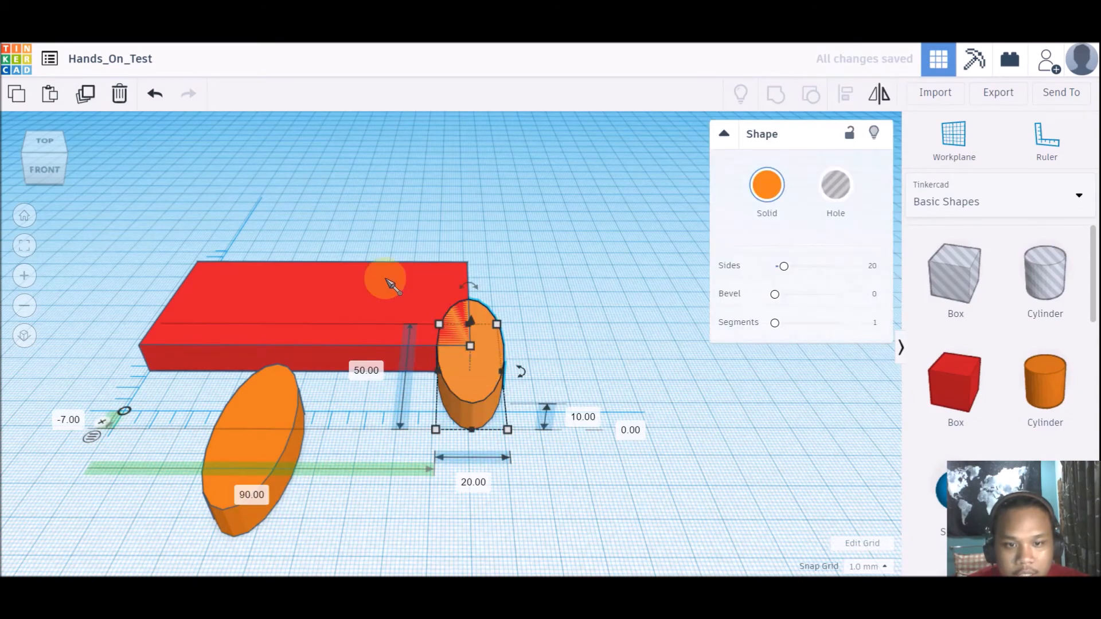
shift+click(388, 283)
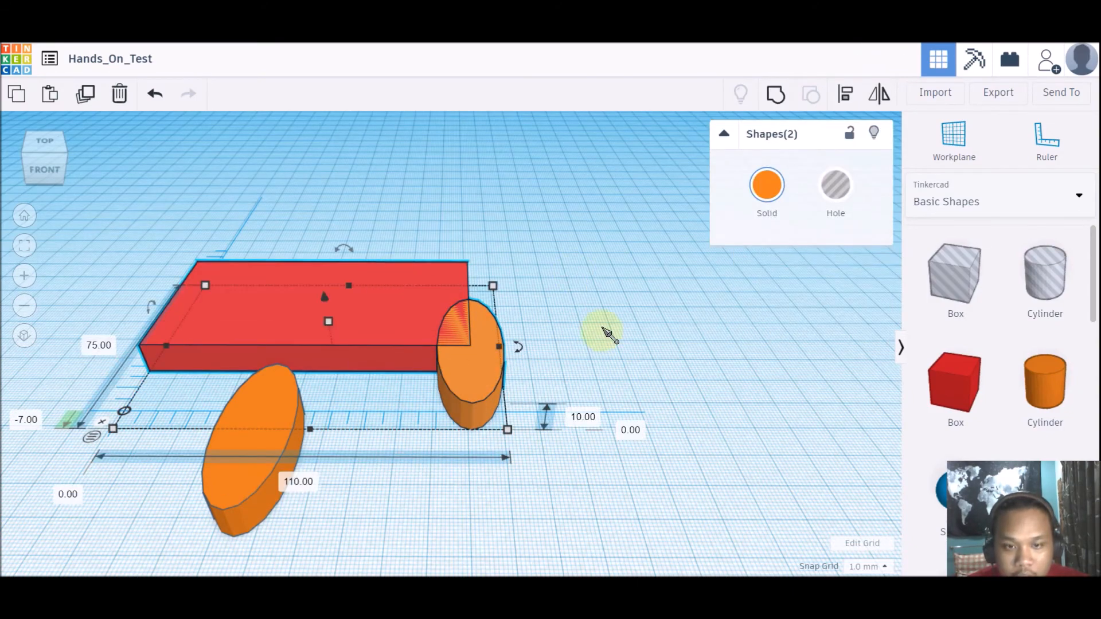
click(846, 95)
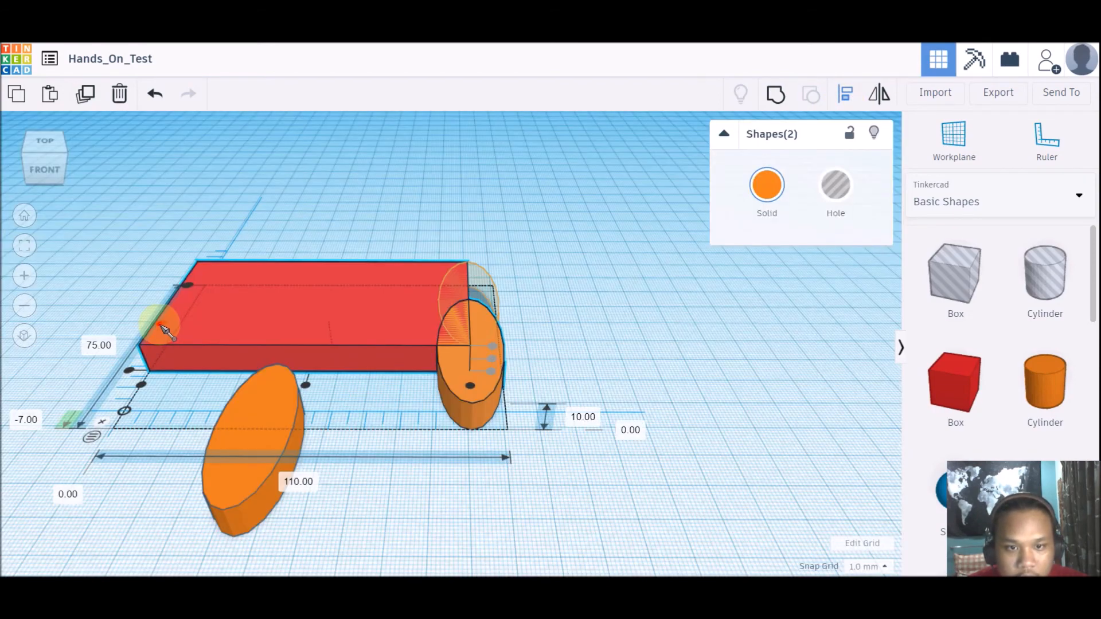
click(165, 329)
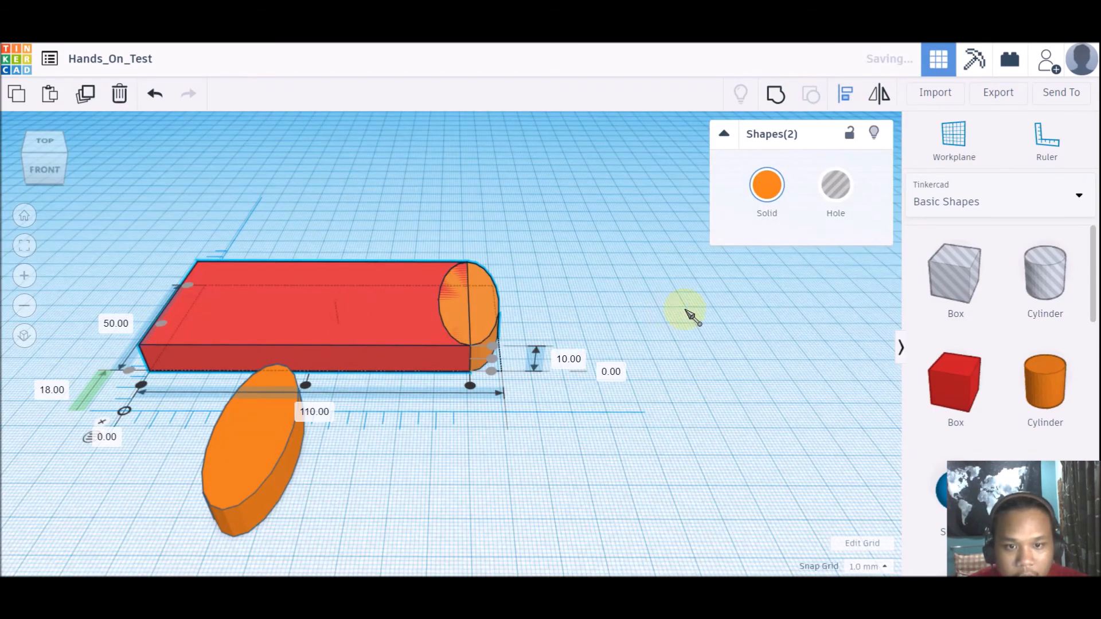
click(630, 321)
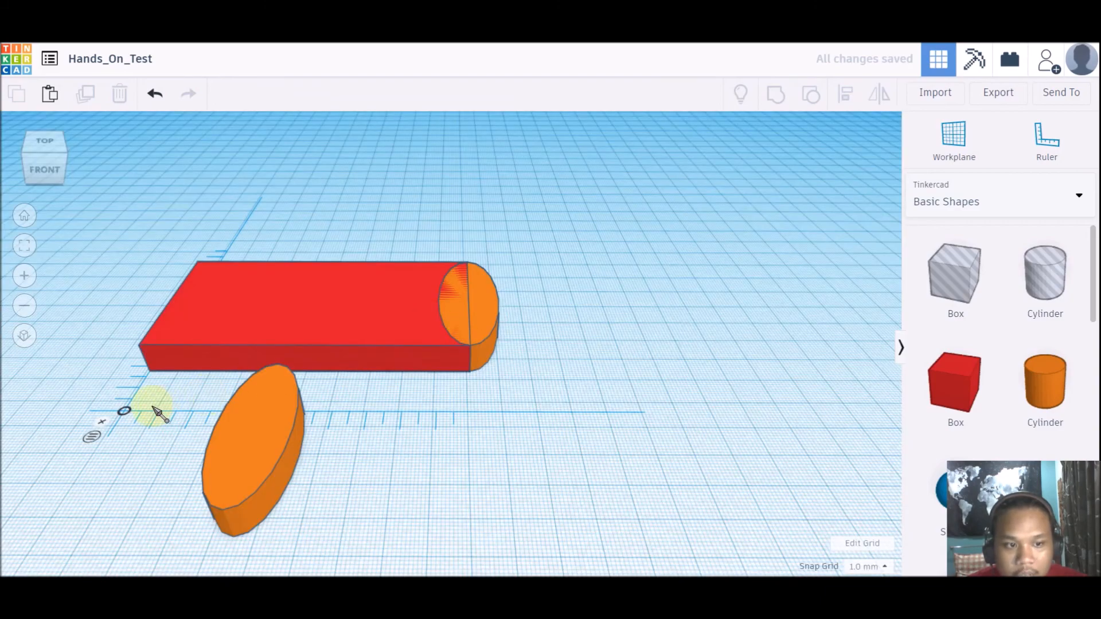
Move the remaining orange cylinder slightly forward and set its widthwise distance from the ruler to -10 mm.
mouse_move(521, 406)
right_down()
mouse_move(659, 448)
mouse_move(555, 406)
mouse_move(225, 447)
right_up()
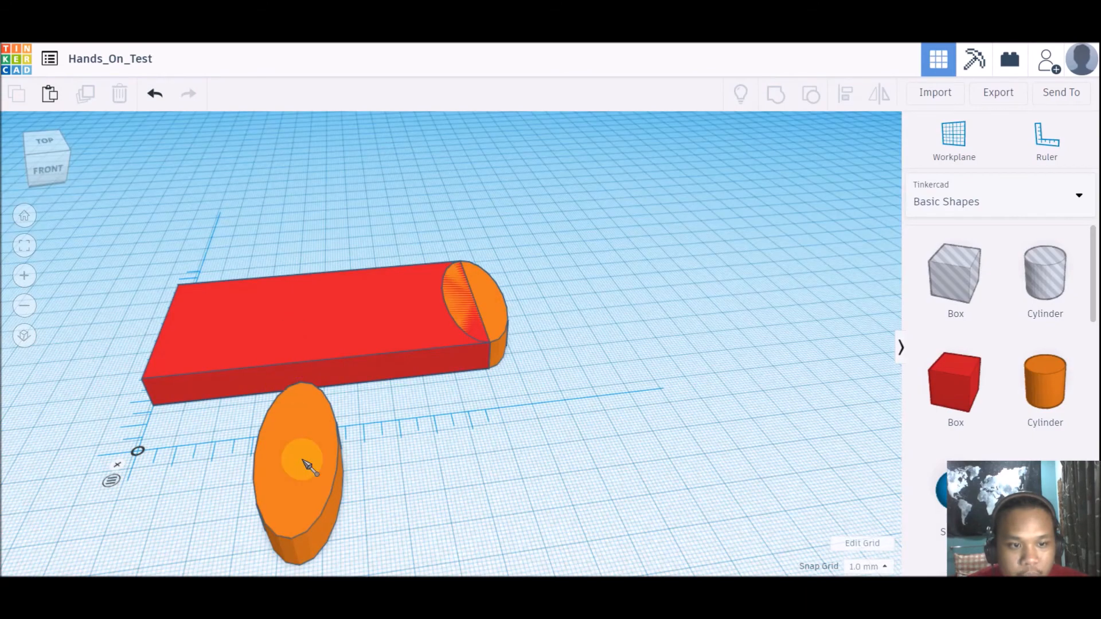
click(309, 466)
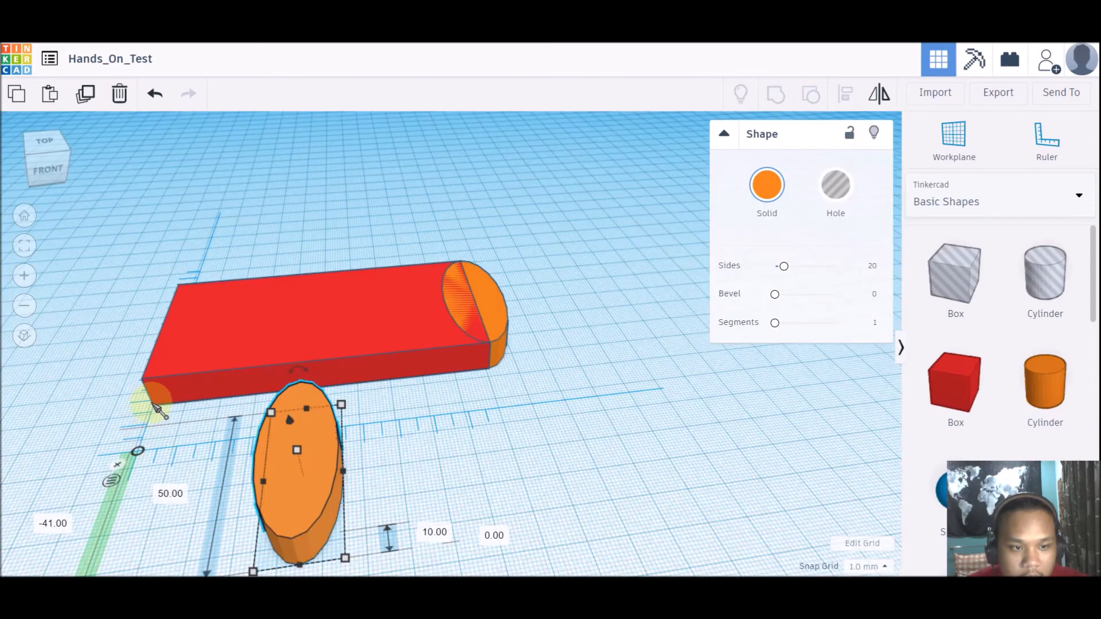
scroll(316, 456, down, 3)
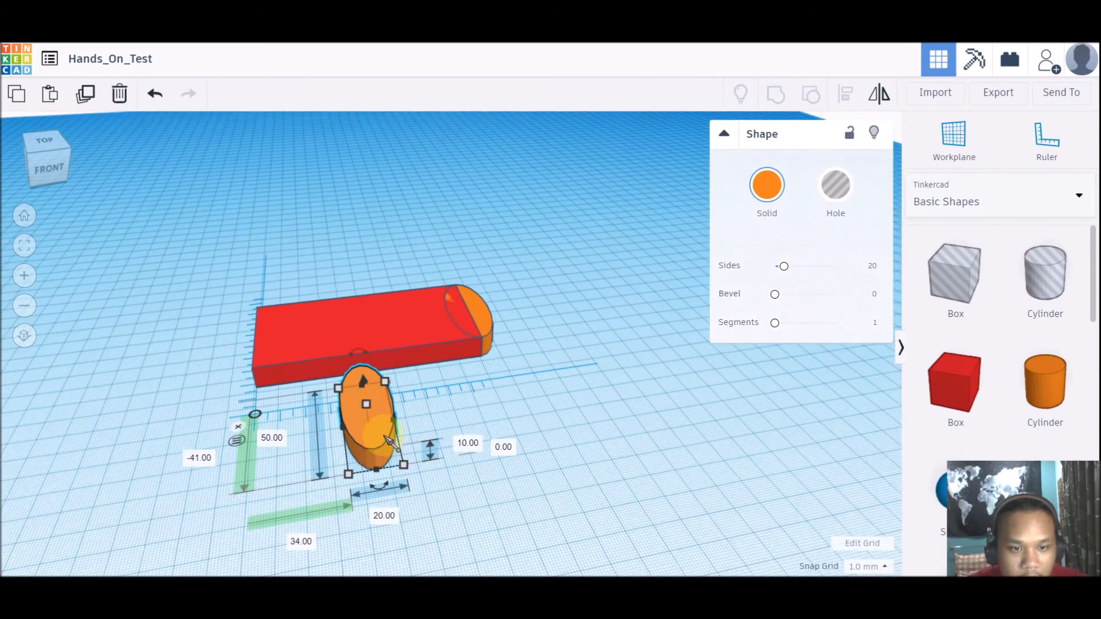
mouse_move(369, 442)
mouse_down()
mouse_move(280, 384)
mouse_move(272, 360)
mouse_move(364, 460)
mouse_up()
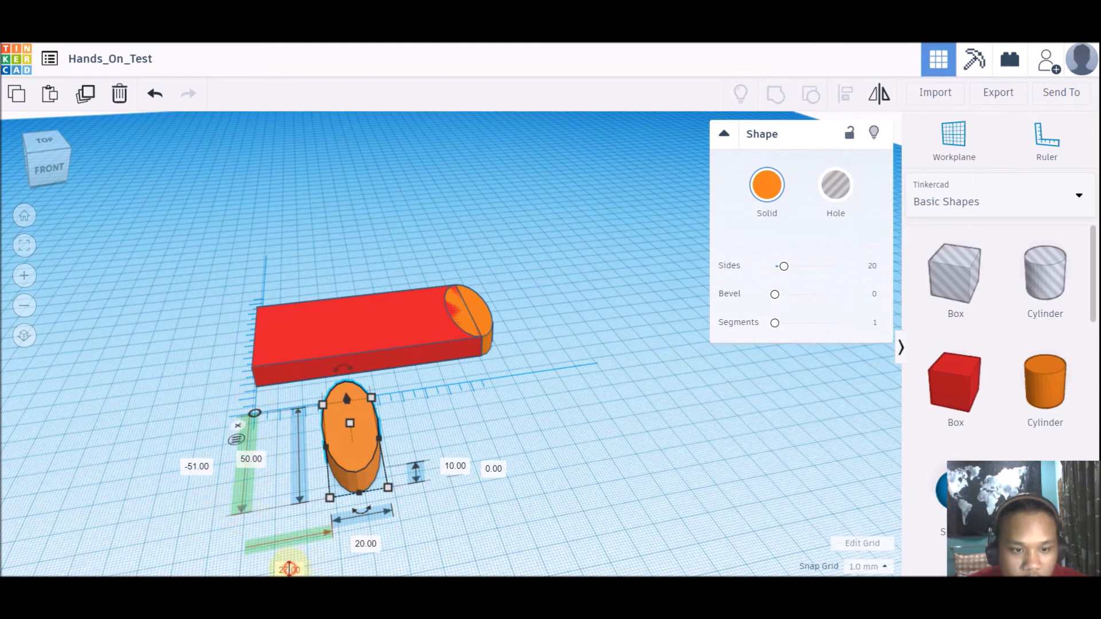
click(289, 569)
text(-10)
key(Return)
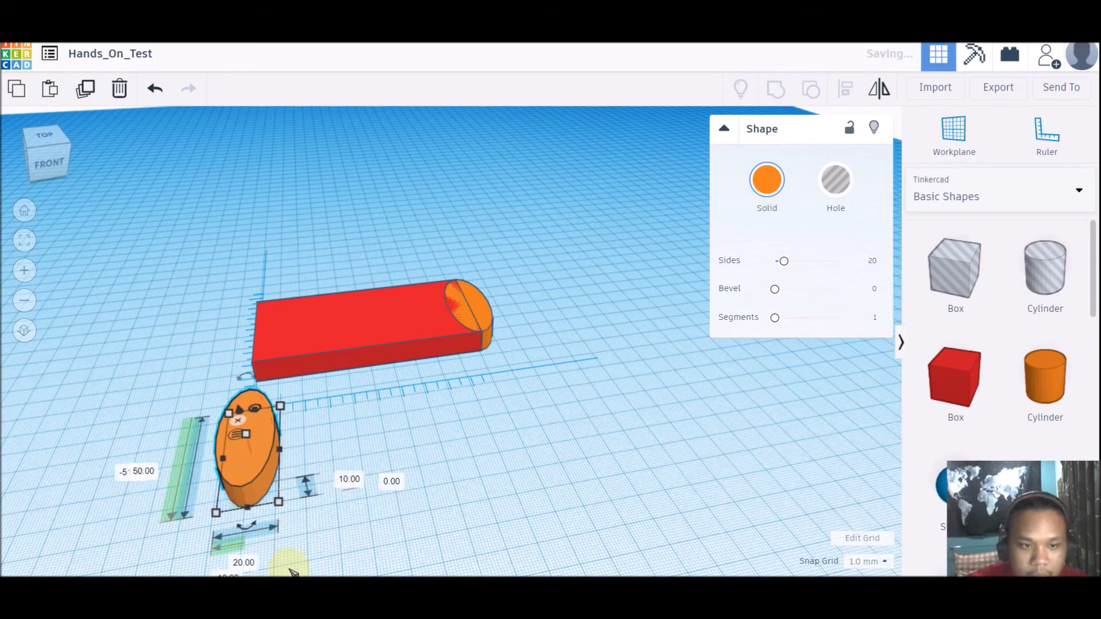
click(458, 473)
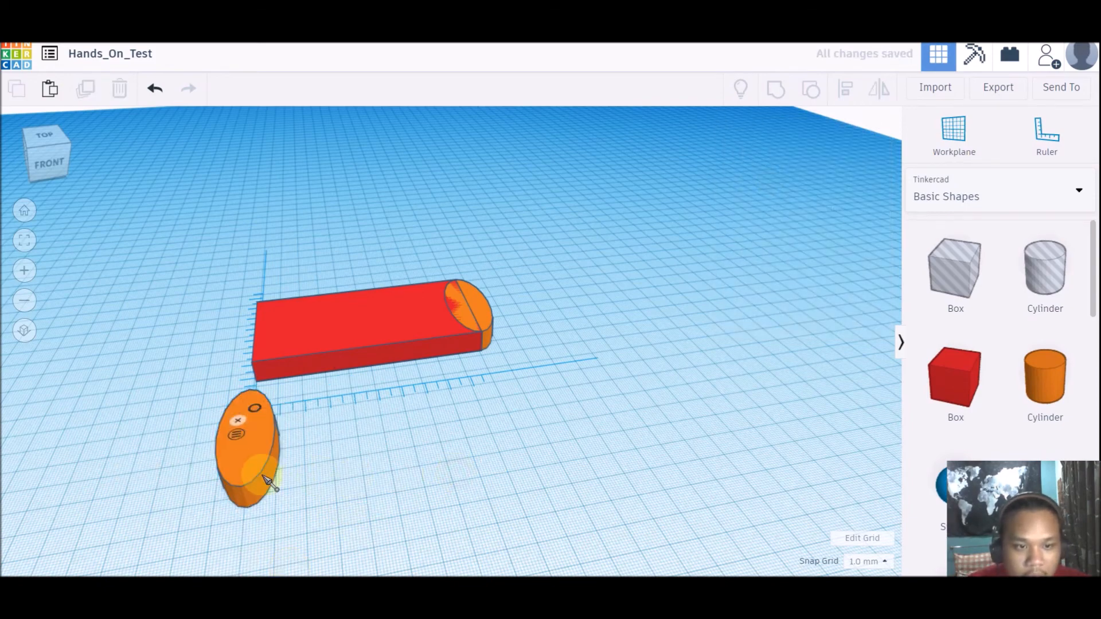
Align the remaining cylinder to the red slab's depth centre, keeping the slab as the fixed reference.
click(242, 472)
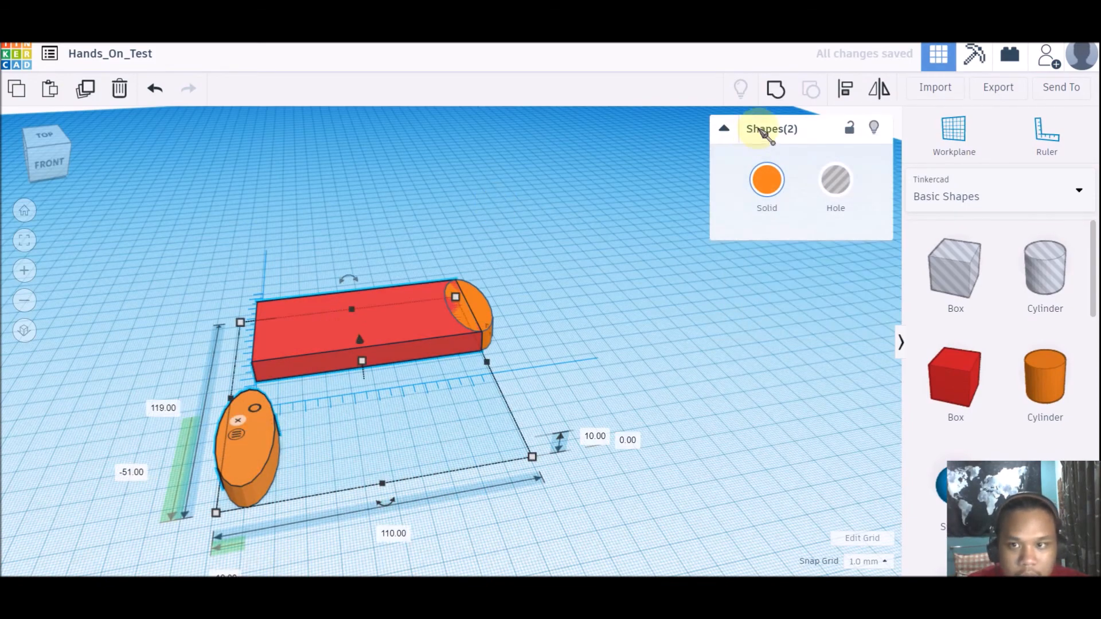
click(846, 91)
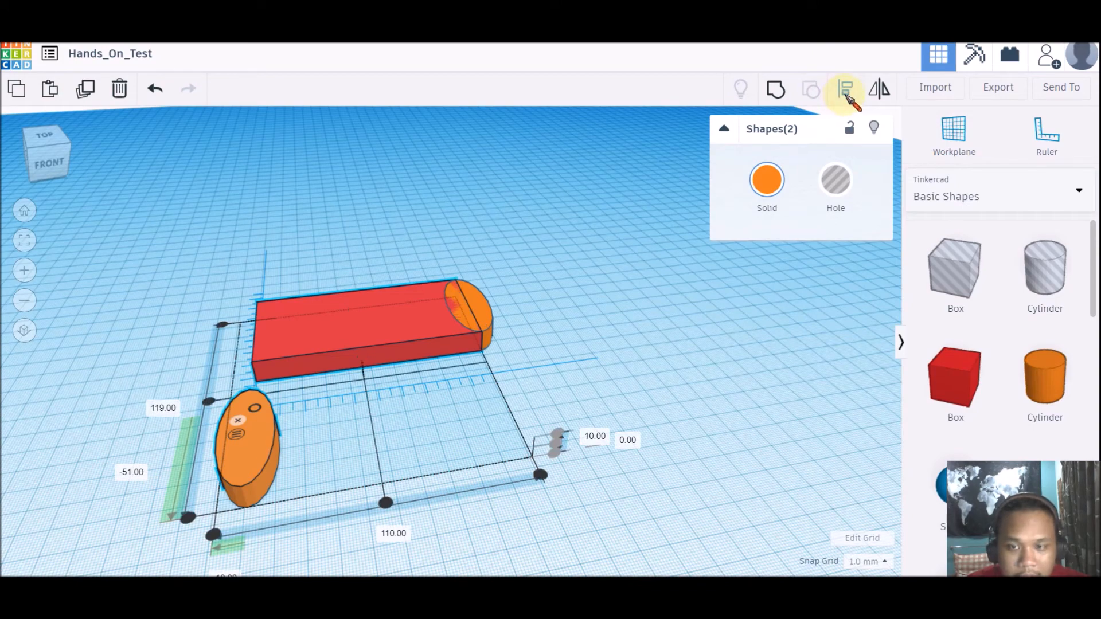
click(310, 323)
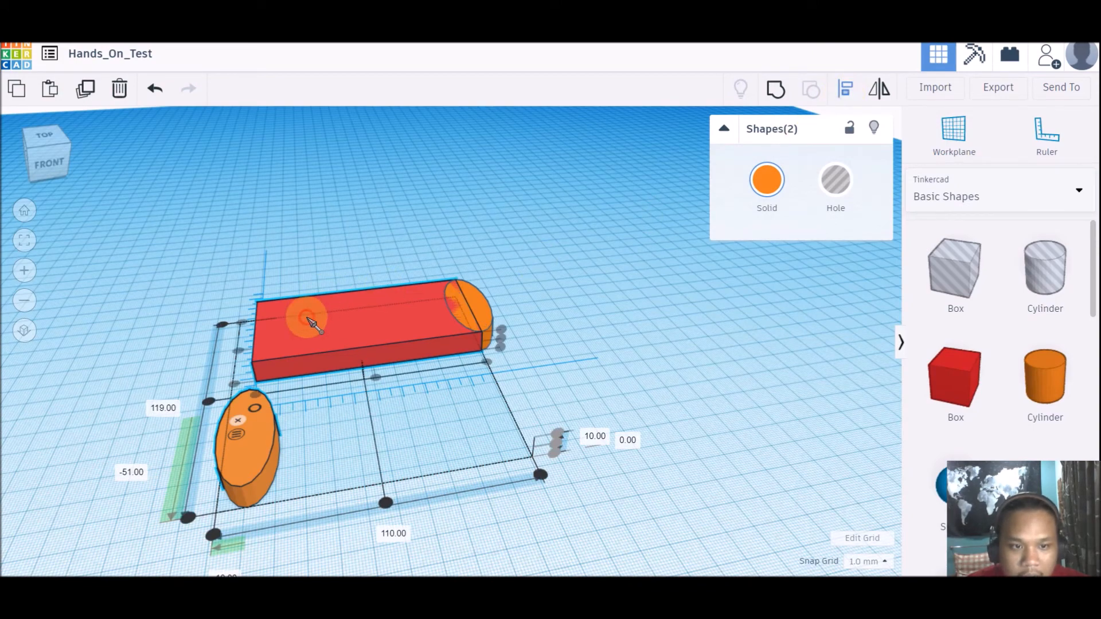
click(239, 355)
click(491, 508)
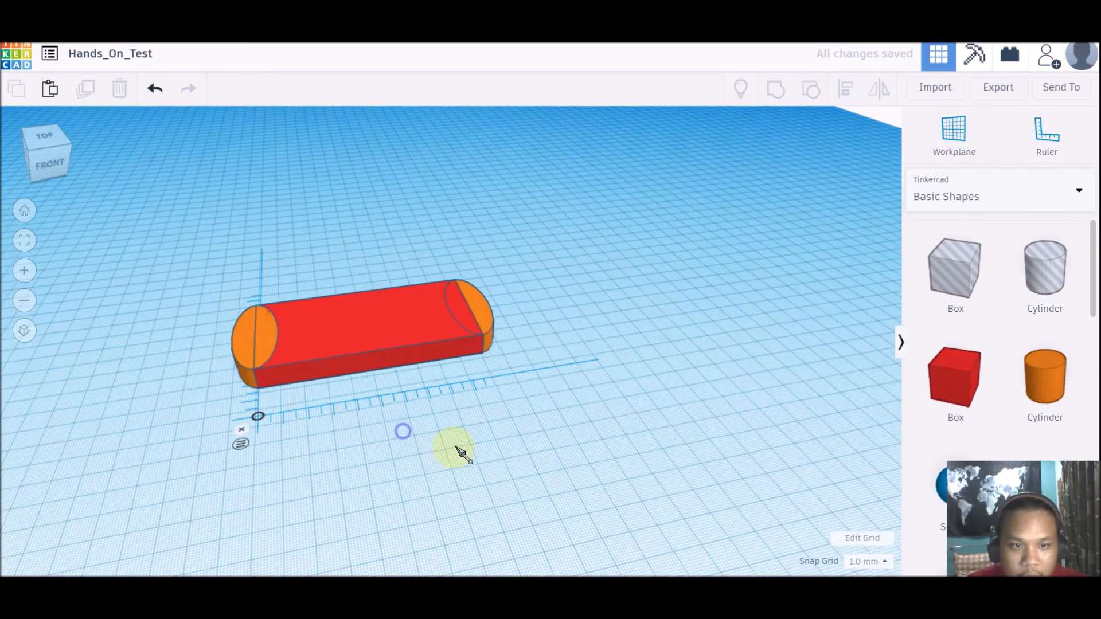
Group the red slab and its two end cylinders into a single shape.
right_drag(435, 452, 344, 364)
right_drag(442, 401, 198, 285)
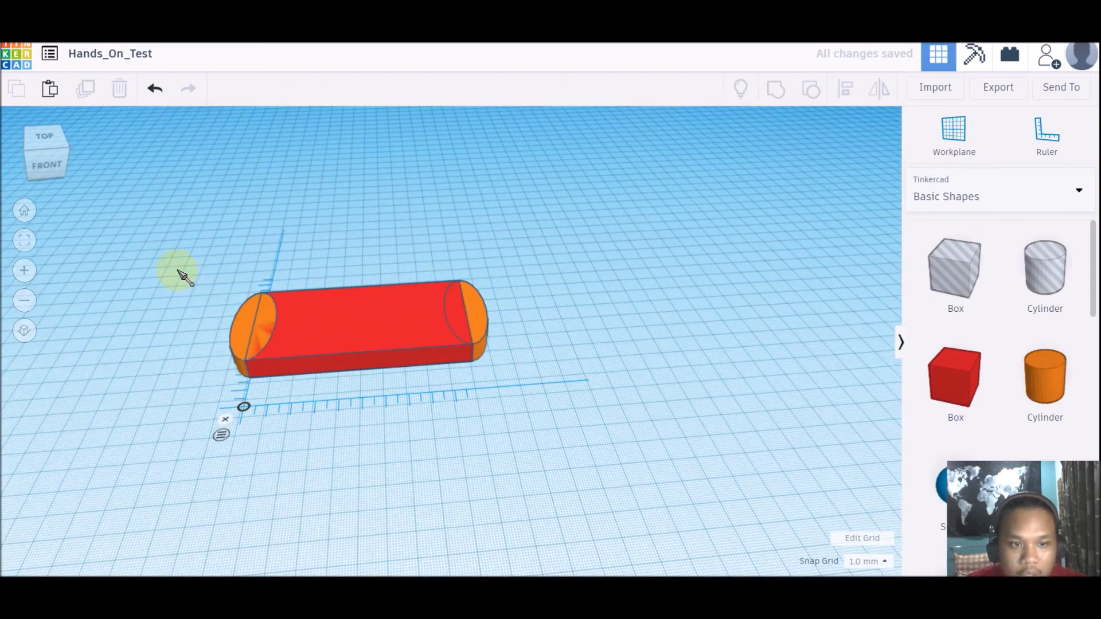
drag(216, 283, 531, 386)
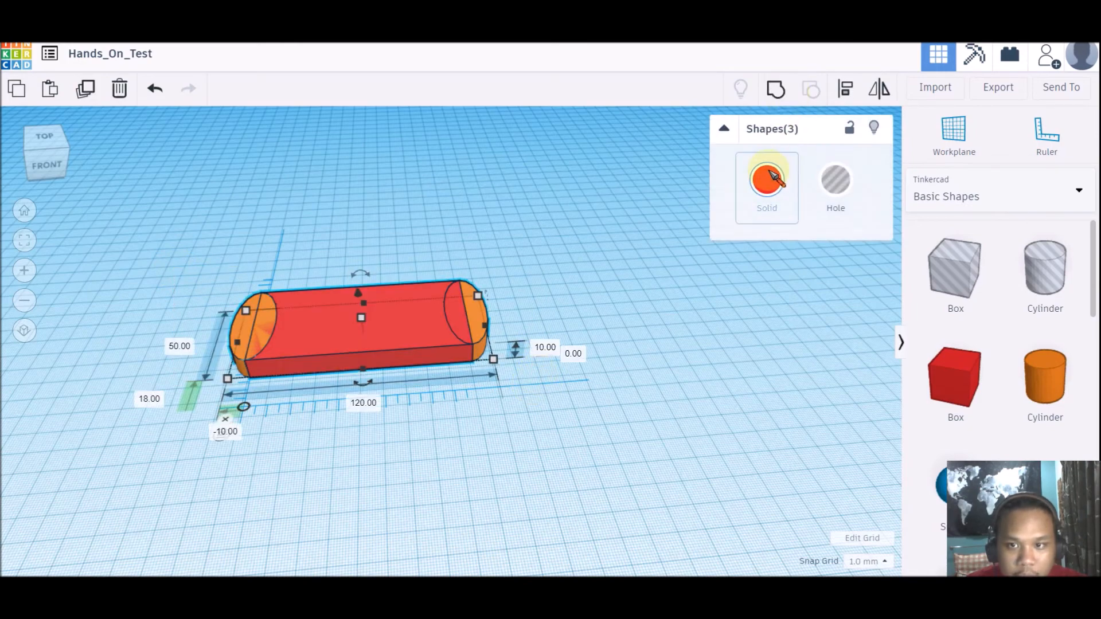
click(776, 89)
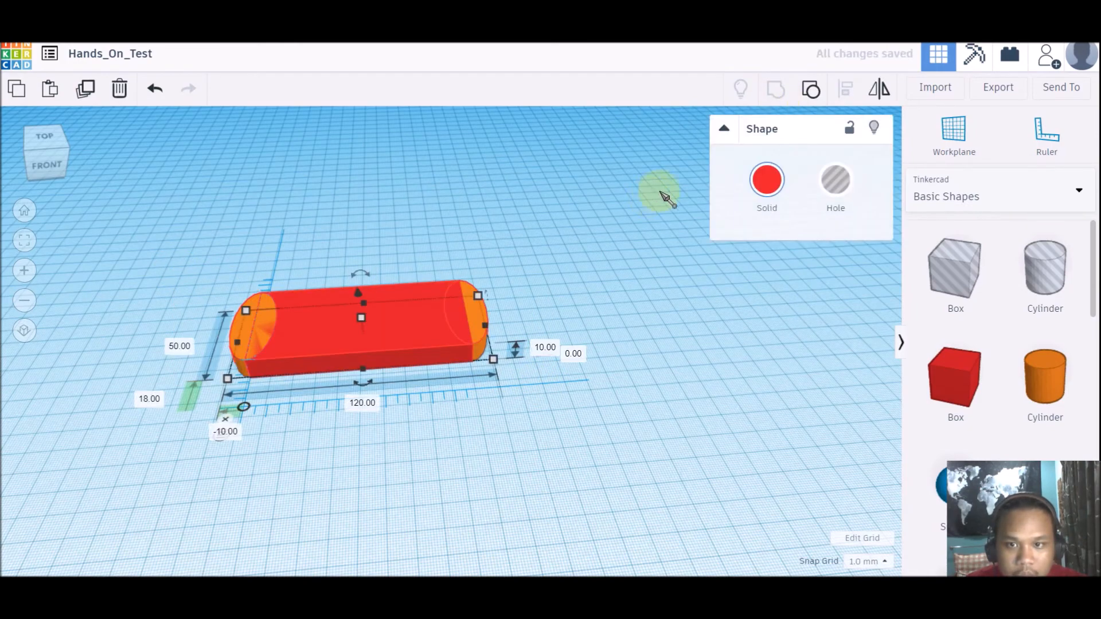
click(625, 275)
right_drag(624, 276, 436, 321)
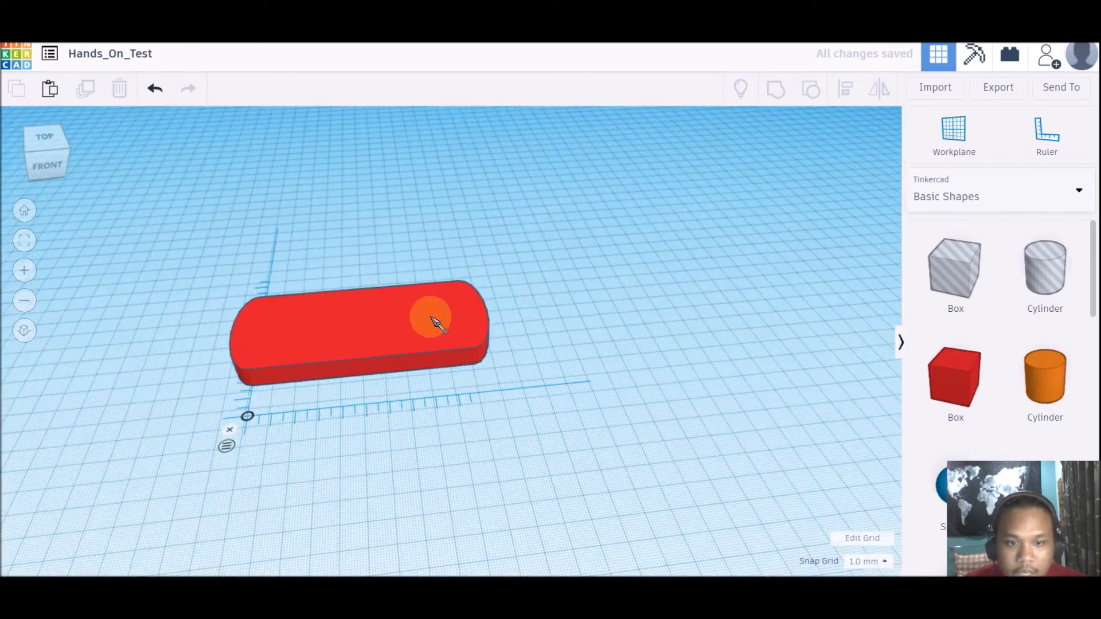
Change the grouped slab's solid colour to the medium dark blue preset.
click(436, 321)
click(769, 180)
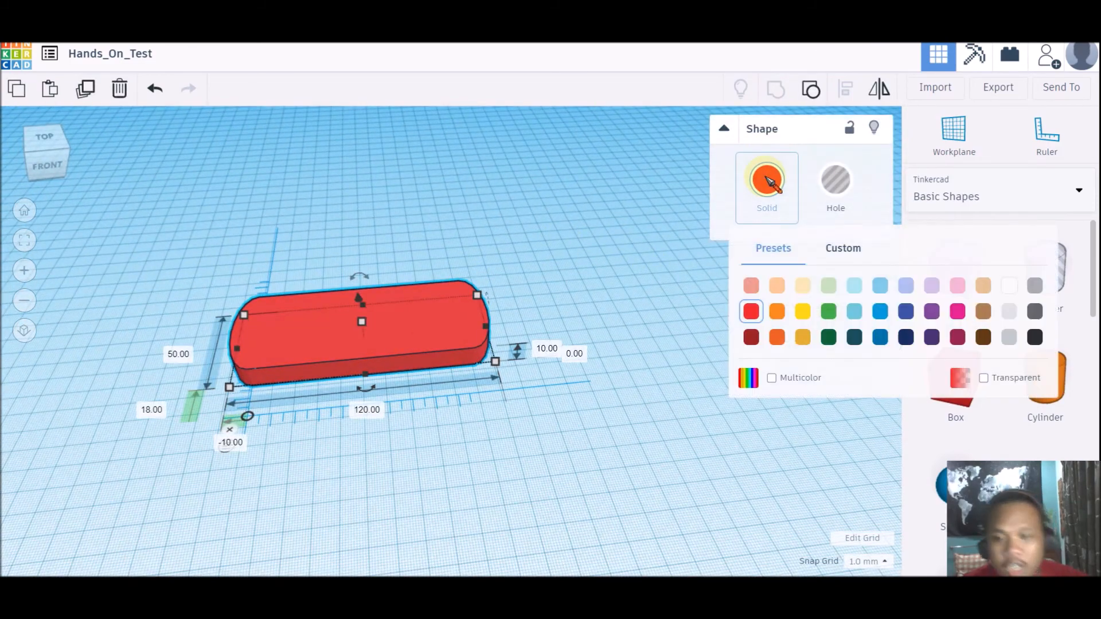
click(907, 312)
click(736, 430)
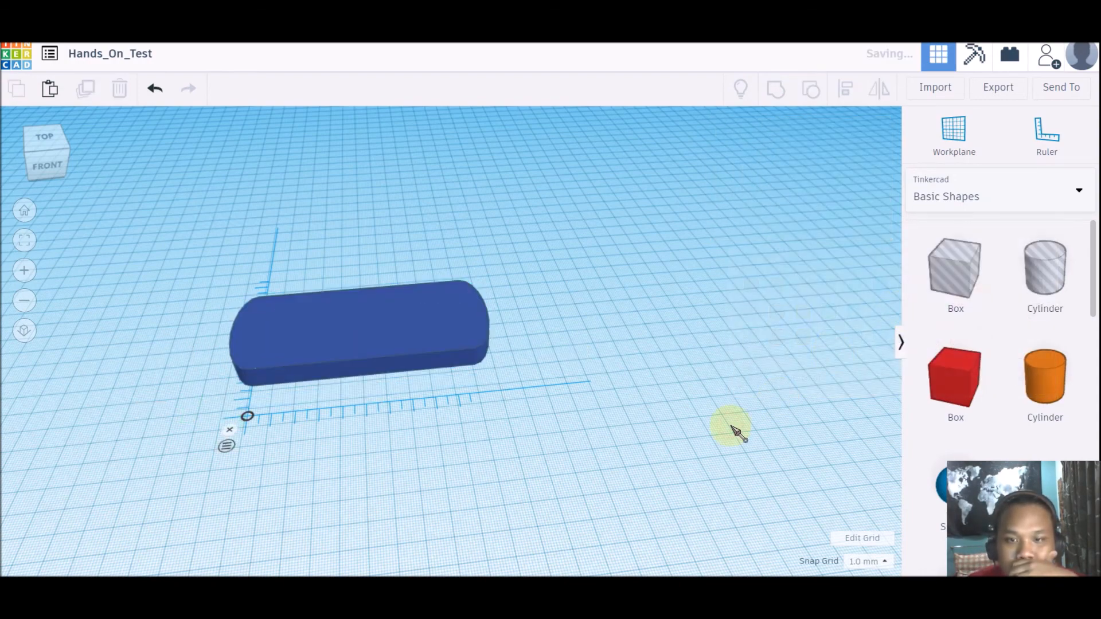
Move the blue rounded slab to the right, away from the ruler's origin.
scroll(652, 292, down, 2)
drag(494, 319, 542, 320)
right_drag(733, 418, 689, 464)
click(688, 464)
Switch the shape library to Text and numbers and place a Text shape in front of the blue slab.
click(1028, 198)
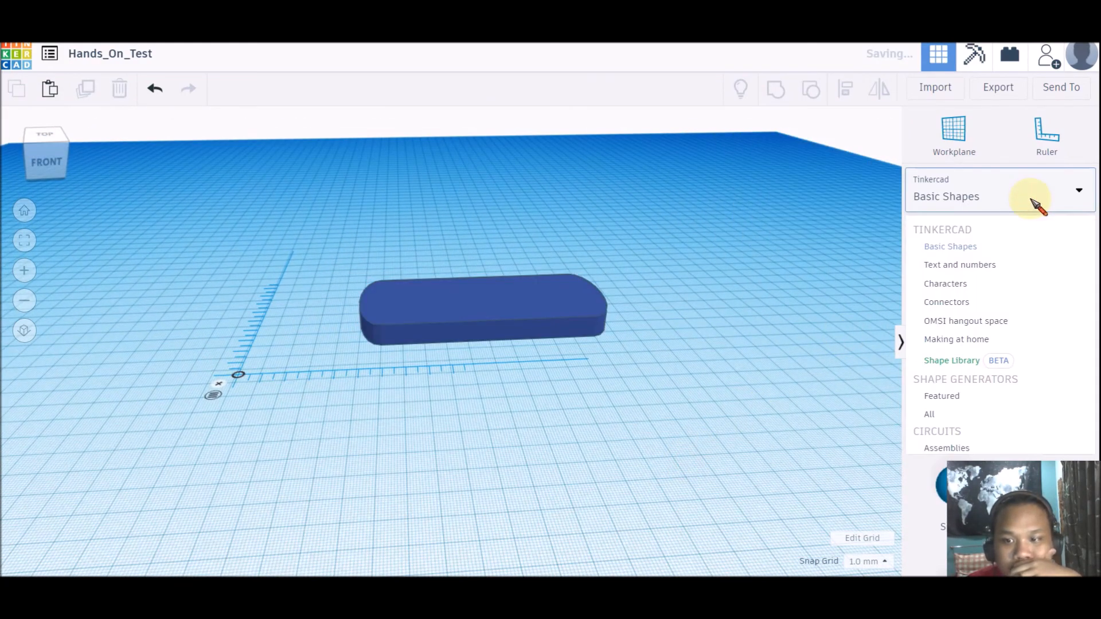
click(980, 267)
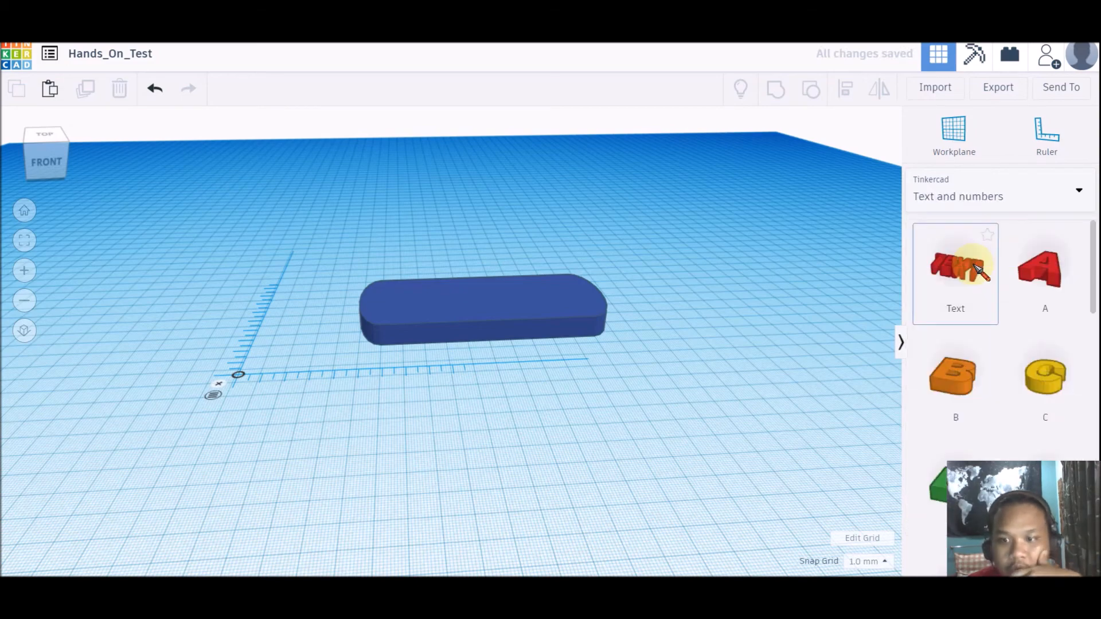
drag(956, 274, 429, 453)
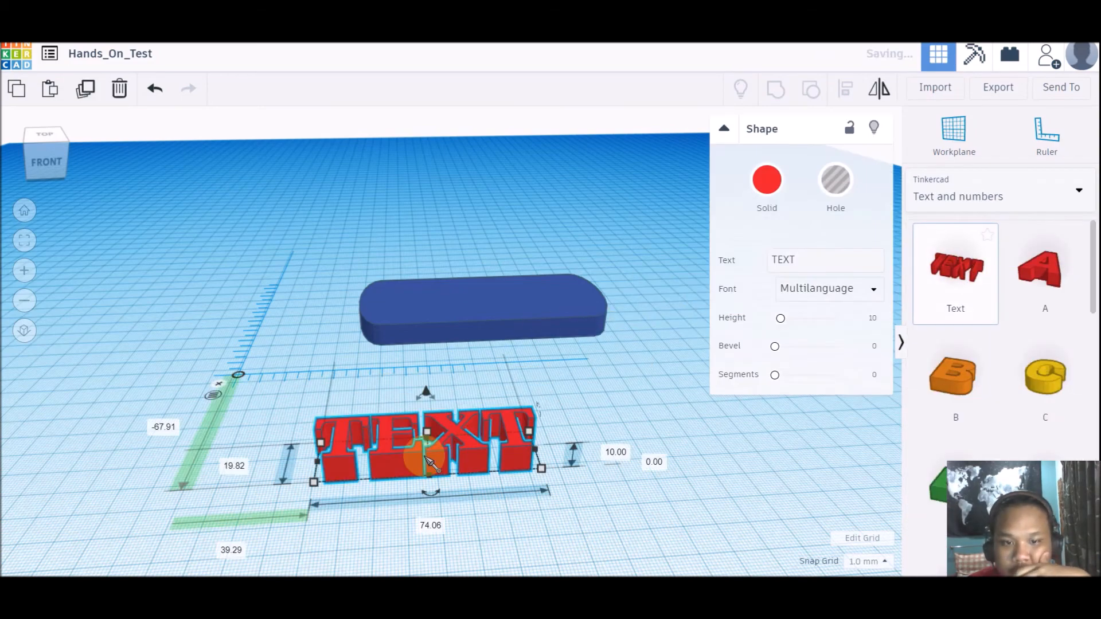
Replace the Text shape's default wording with the lowercase first name.
click(797, 262)
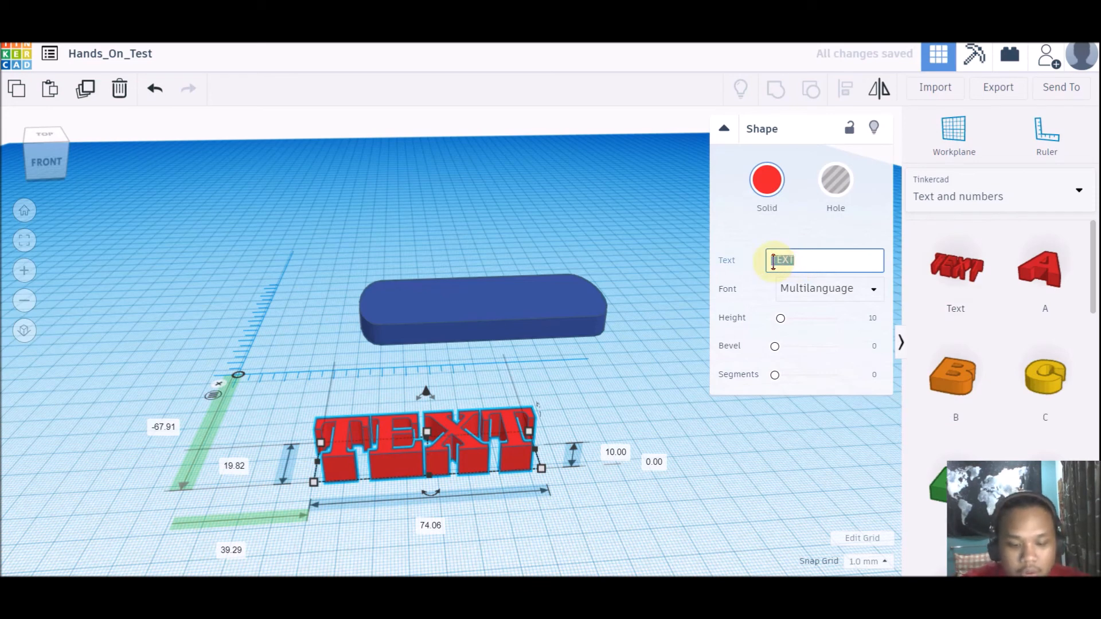
text(kim)
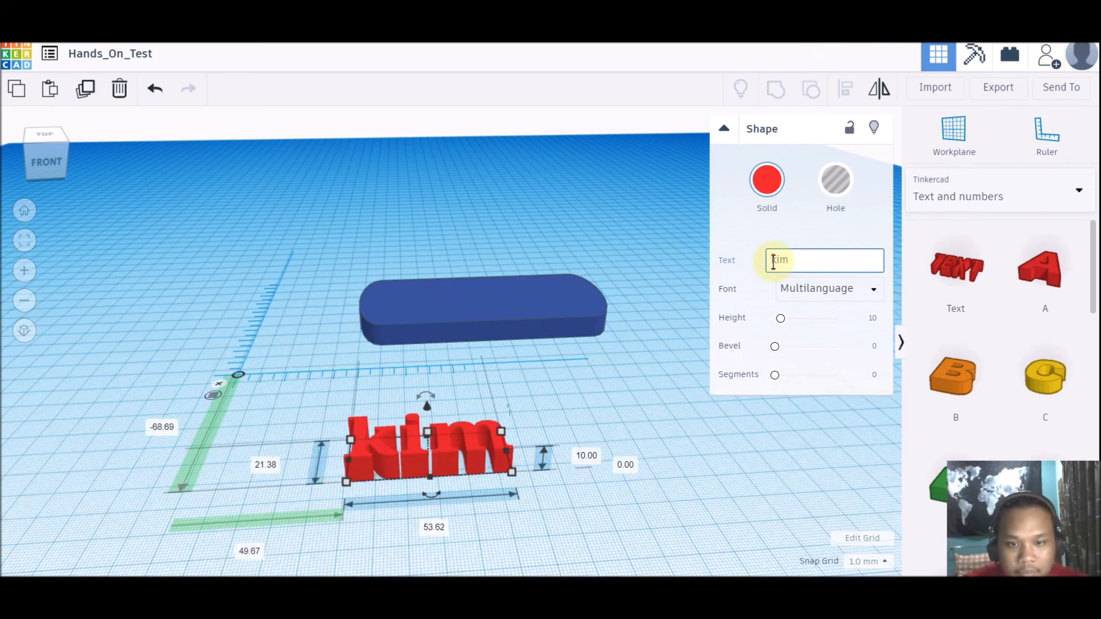
key(BackSpace)
key(BackSpace)
key(BackSpace)
text(akim)
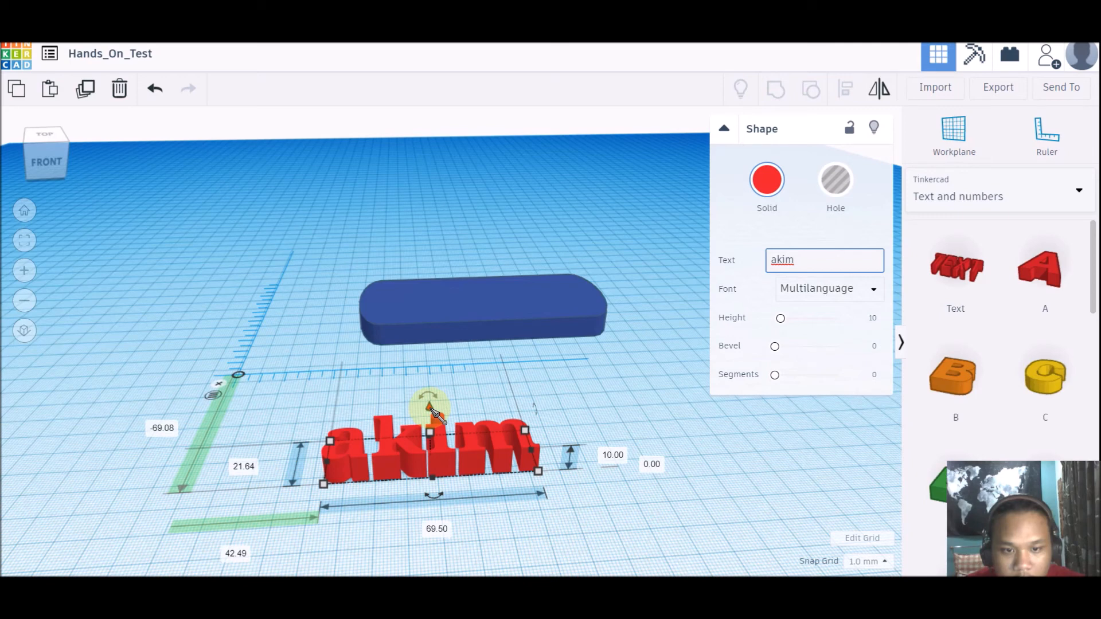
Raise the red text to 10 mm above the workplane.
drag(431, 411, 432, 375)
click(657, 450)
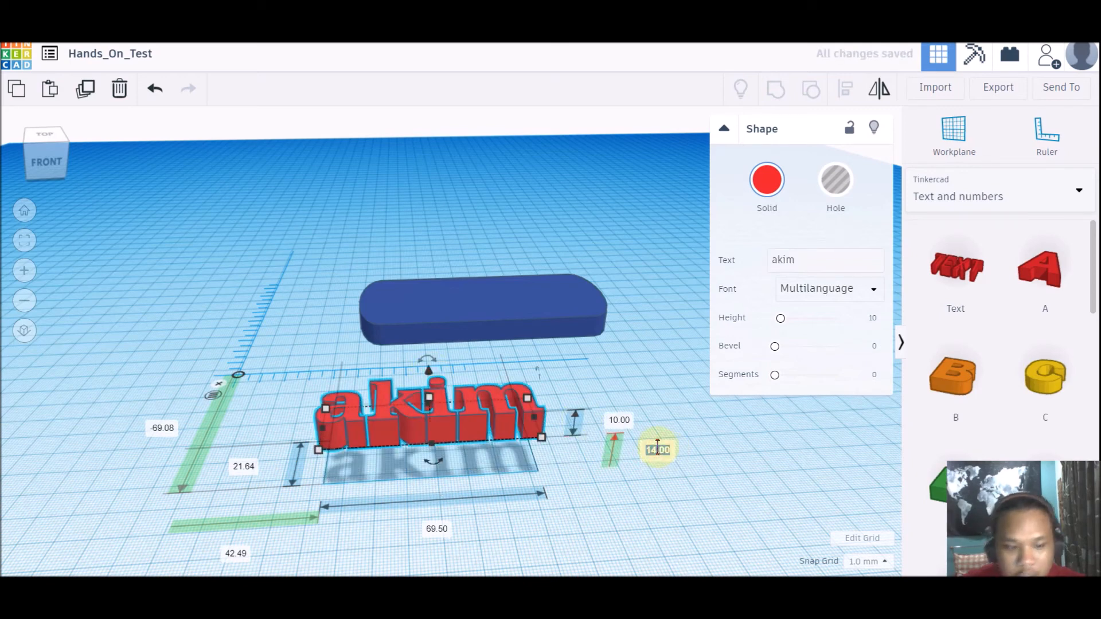
text(10)
key(Return)
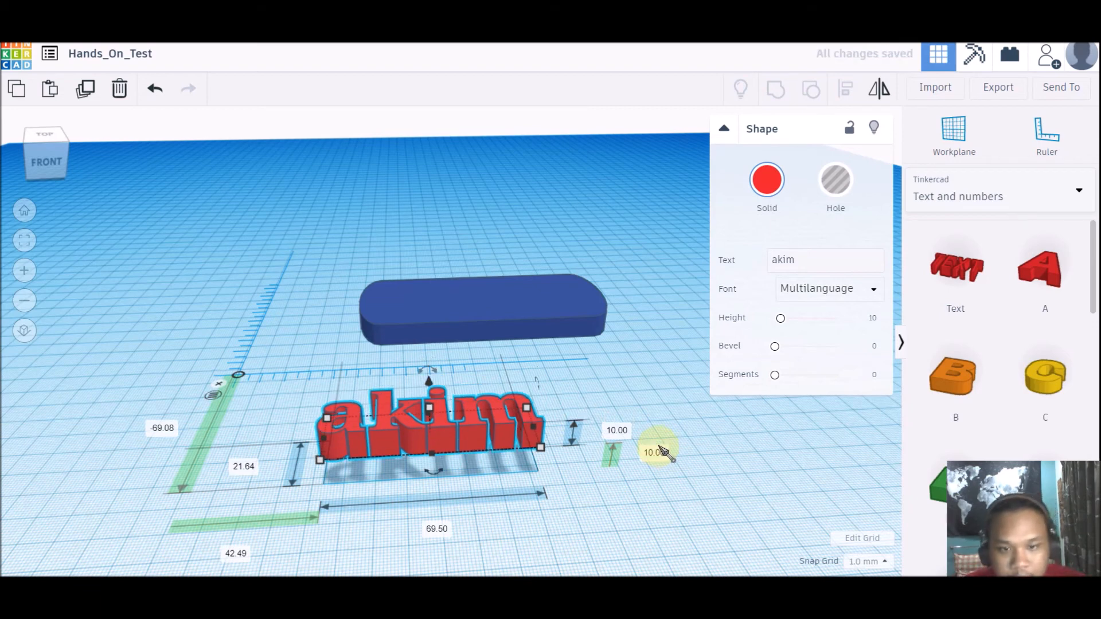
Align the raised text with the blue slab, centring it both left to right and front to back.
shift+click(478, 297)
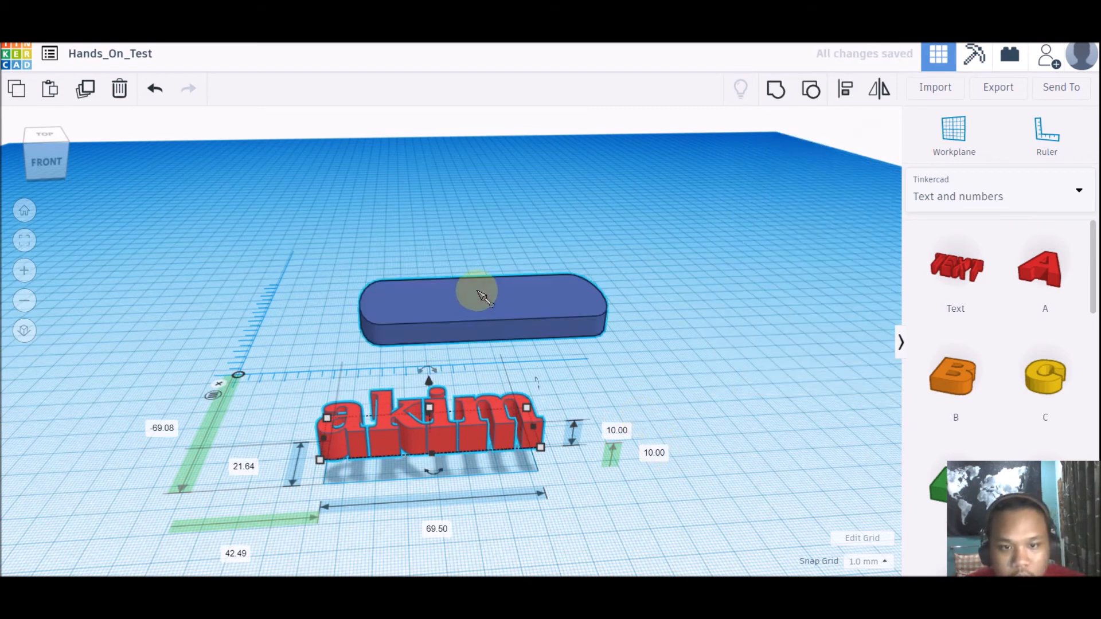
click(848, 88)
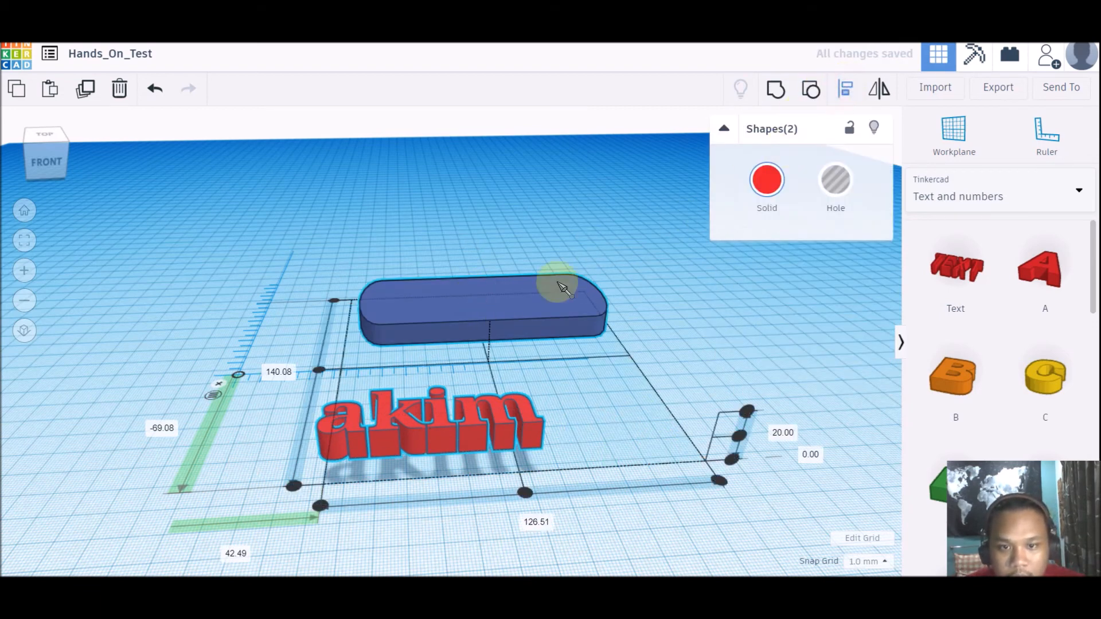
click(491, 350)
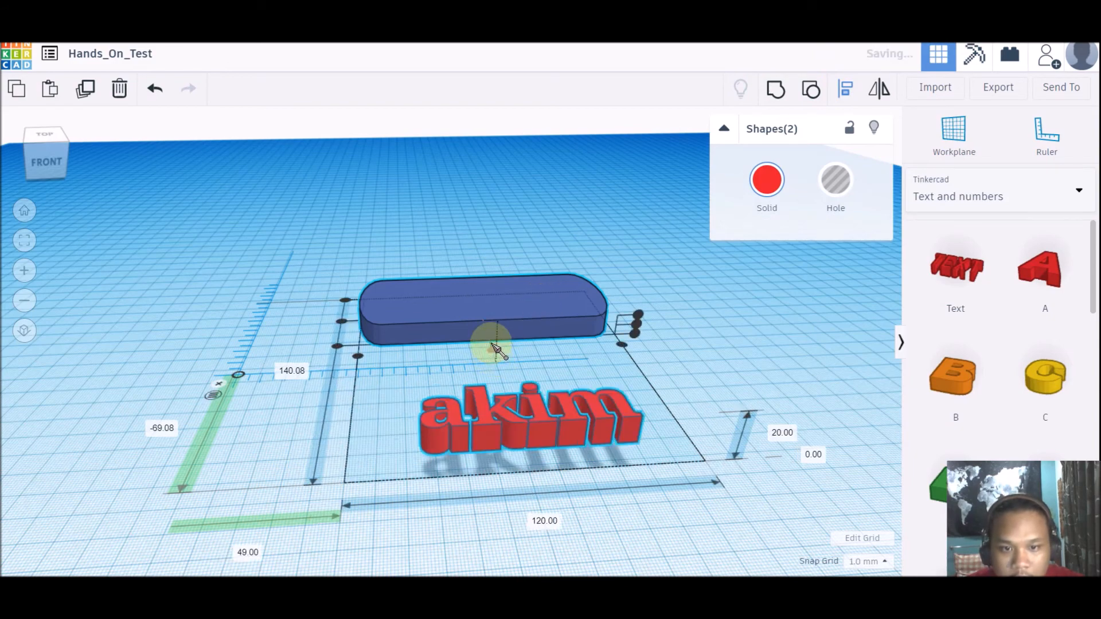
click(342, 324)
click(750, 319)
right_drag(749, 319, 728, 356)
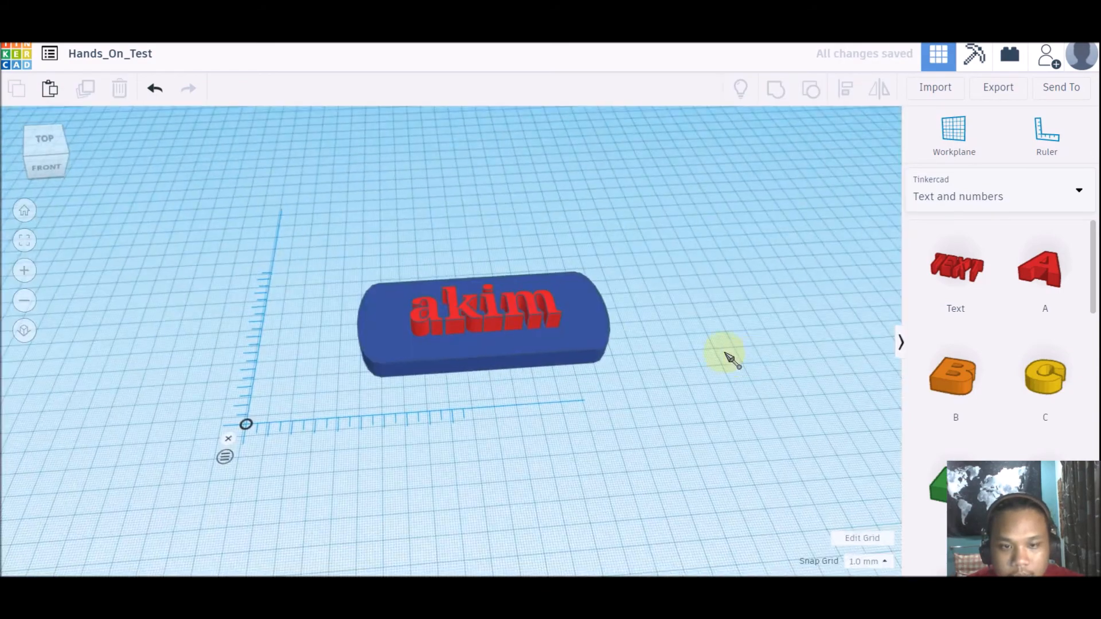
Enlarge the text on the slab to about 90.75 mm wide and 36.82 mm deep.
click(545, 314)
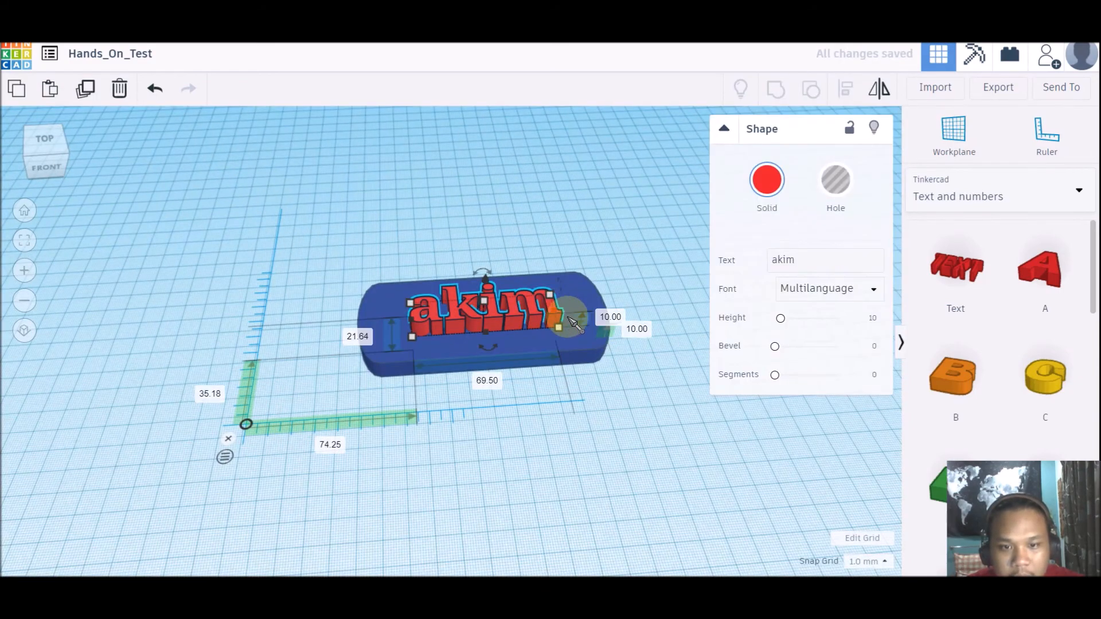
drag(566, 335, 615, 352)
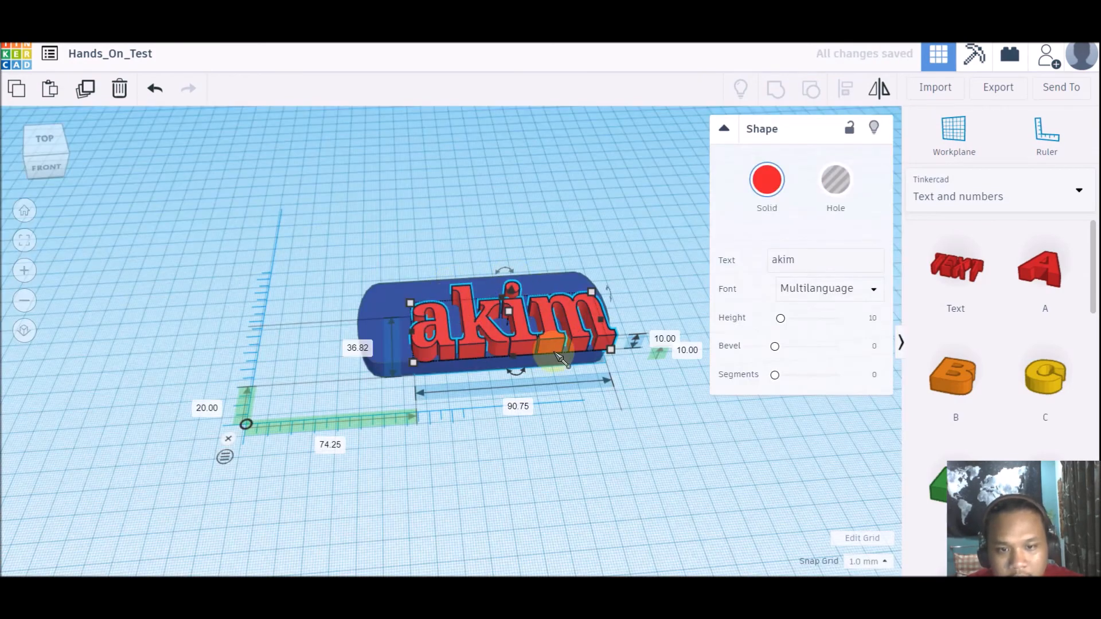
click(566, 472)
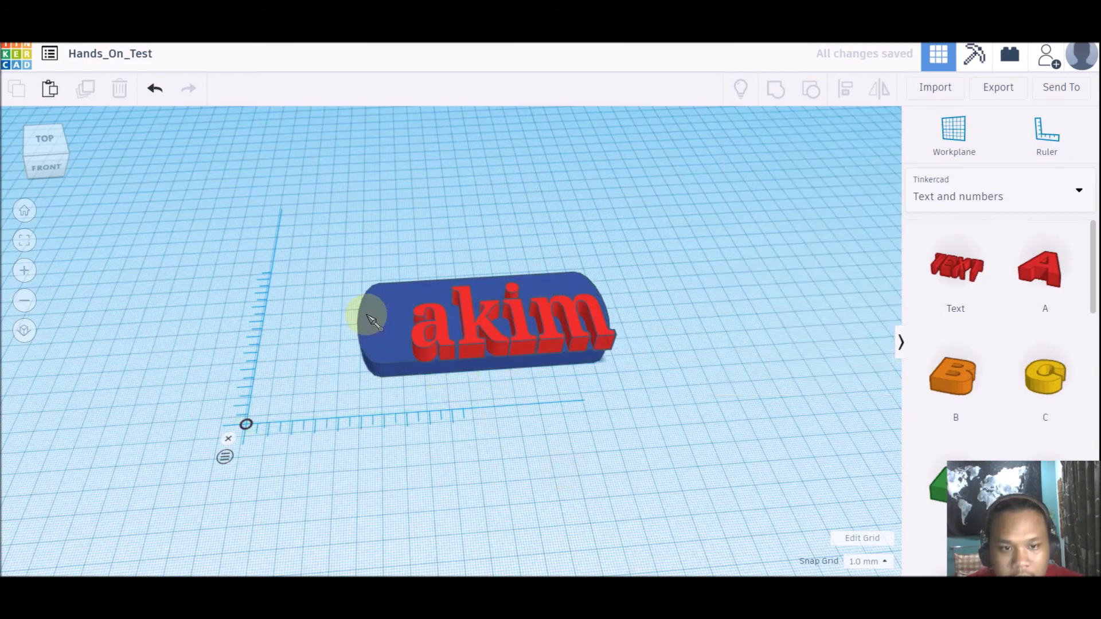
Centre the enlarged text on the blue slab again in both horizontal directions.
key(ctrl+a)
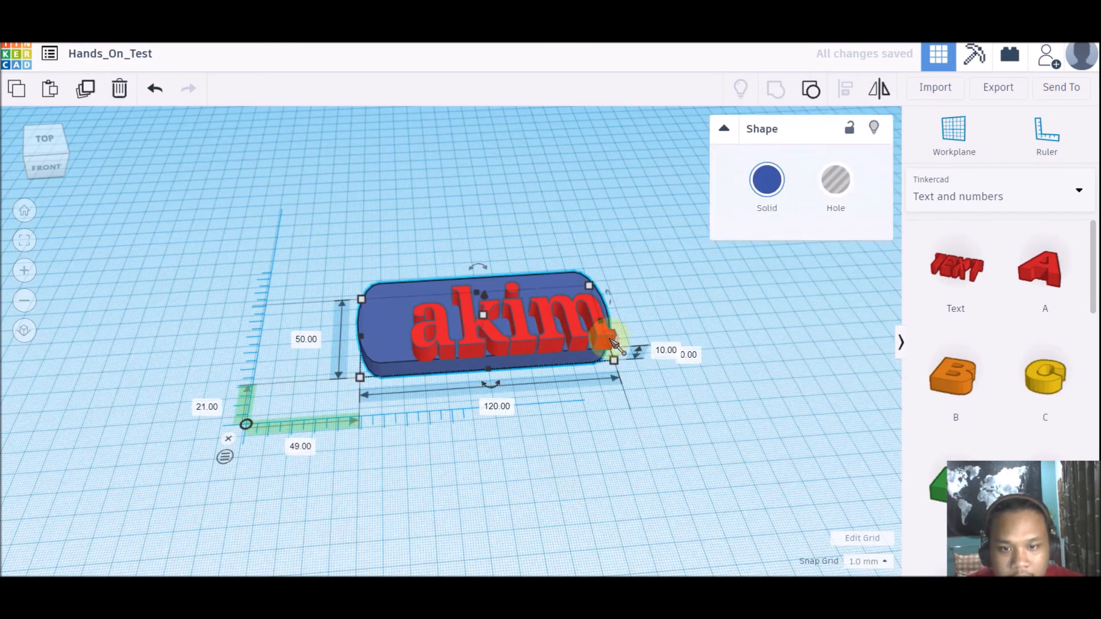
click(846, 89)
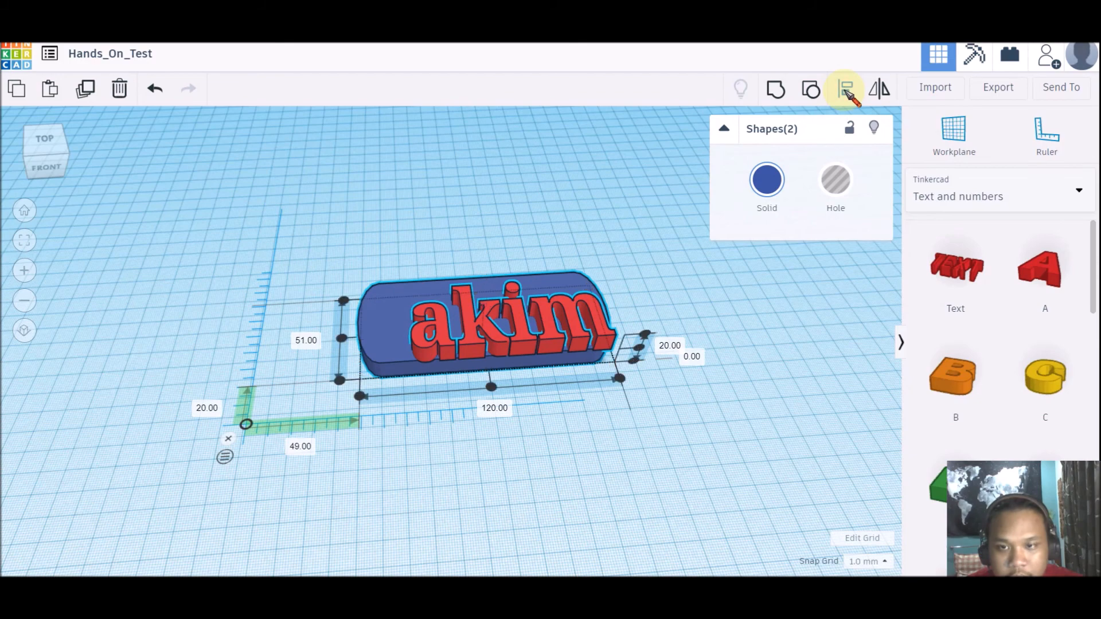
click(492, 391)
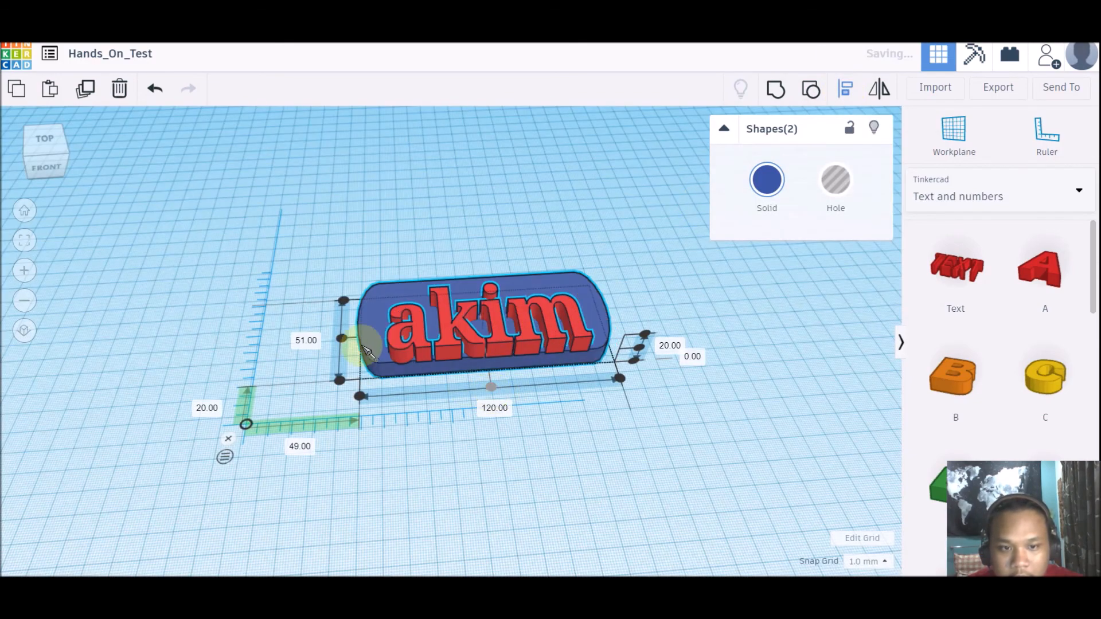
click(343, 338)
click(669, 418)
Set the height of the red text to 5 mm.
right_drag(667, 416, 482, 360)
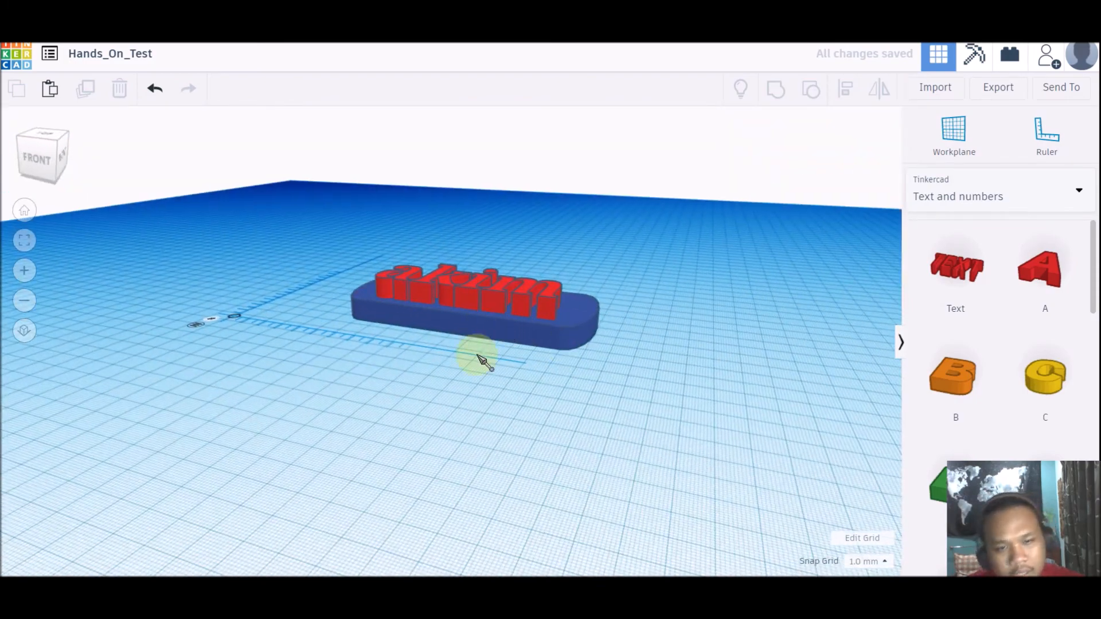
click(497, 311)
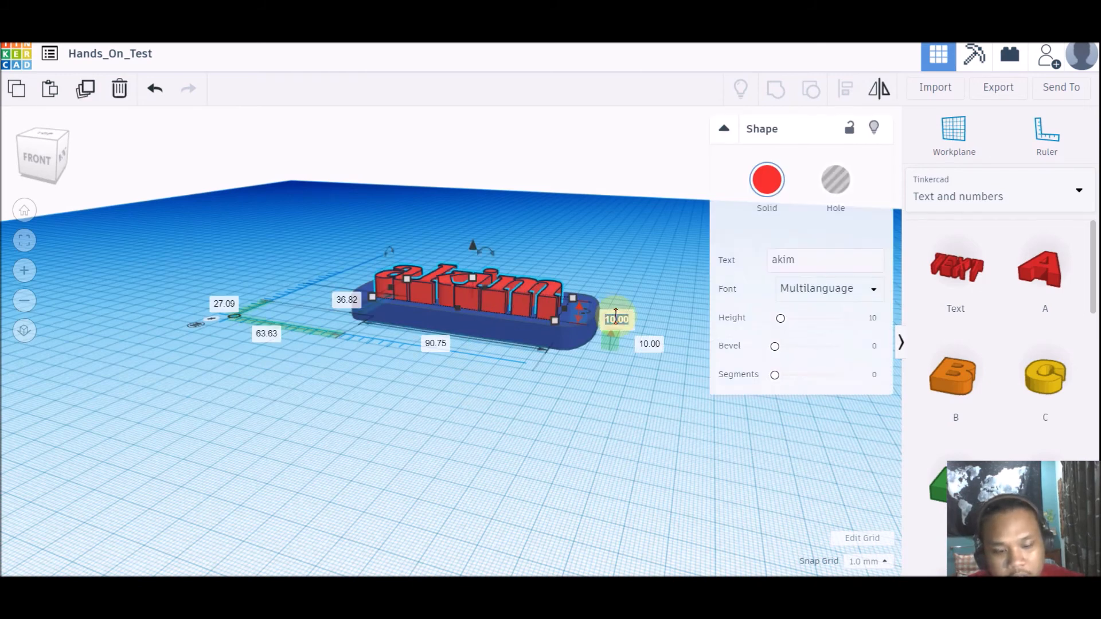
drag(617, 319, 619, 319)
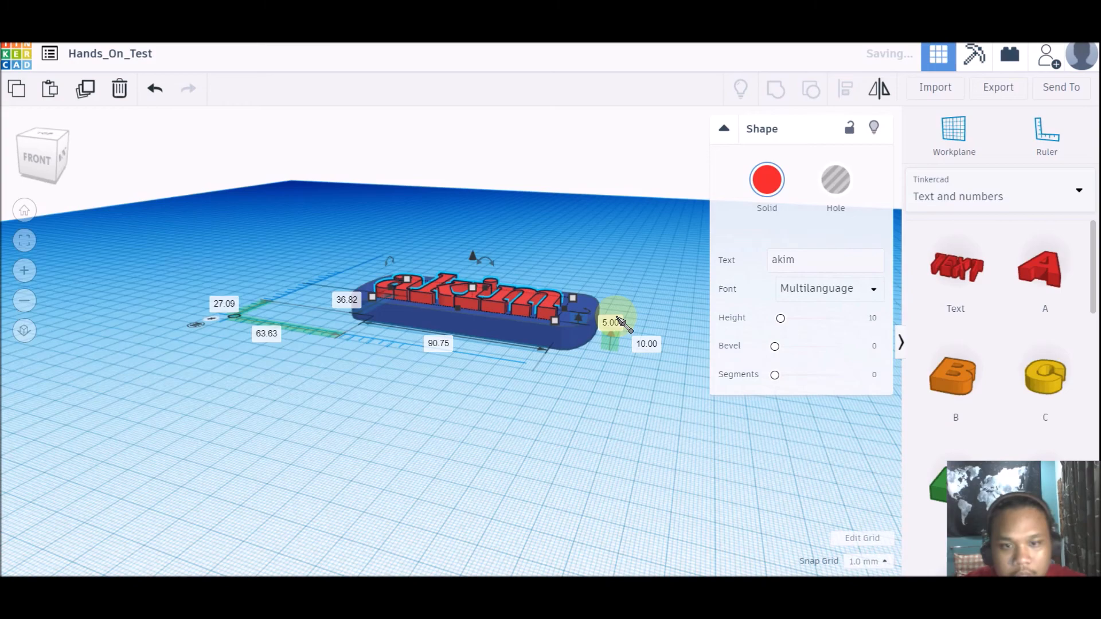
click(548, 418)
Place a solid cylinder from Basic Shapes beside the slab's right end and set its width and length to 10 mm.
right_drag(549, 424, 634, 457)
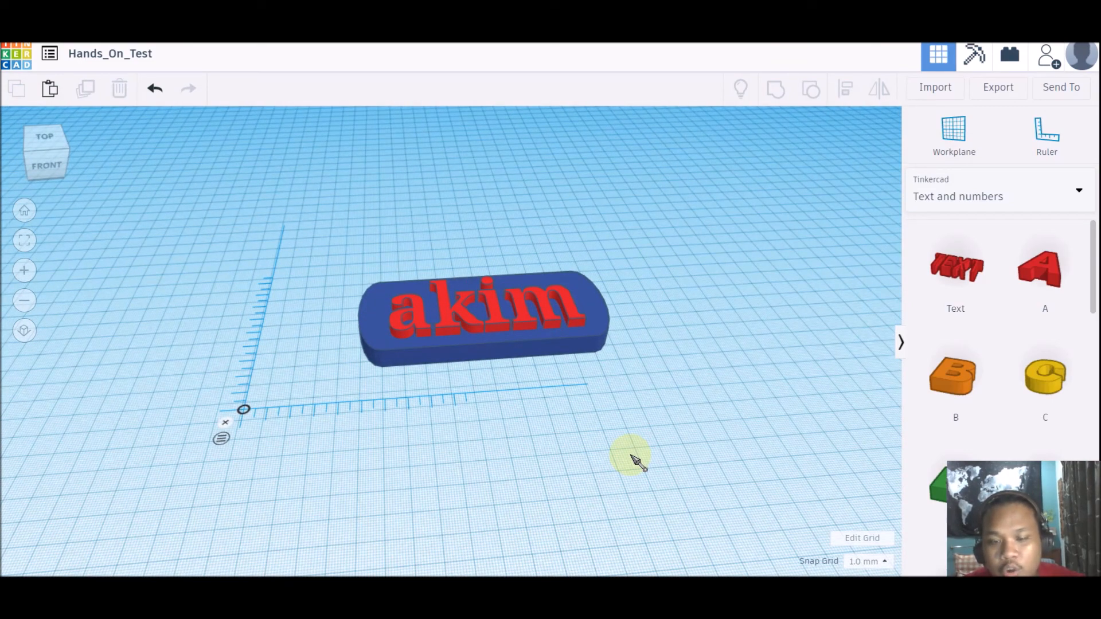
right_drag(582, 383, 561, 417)
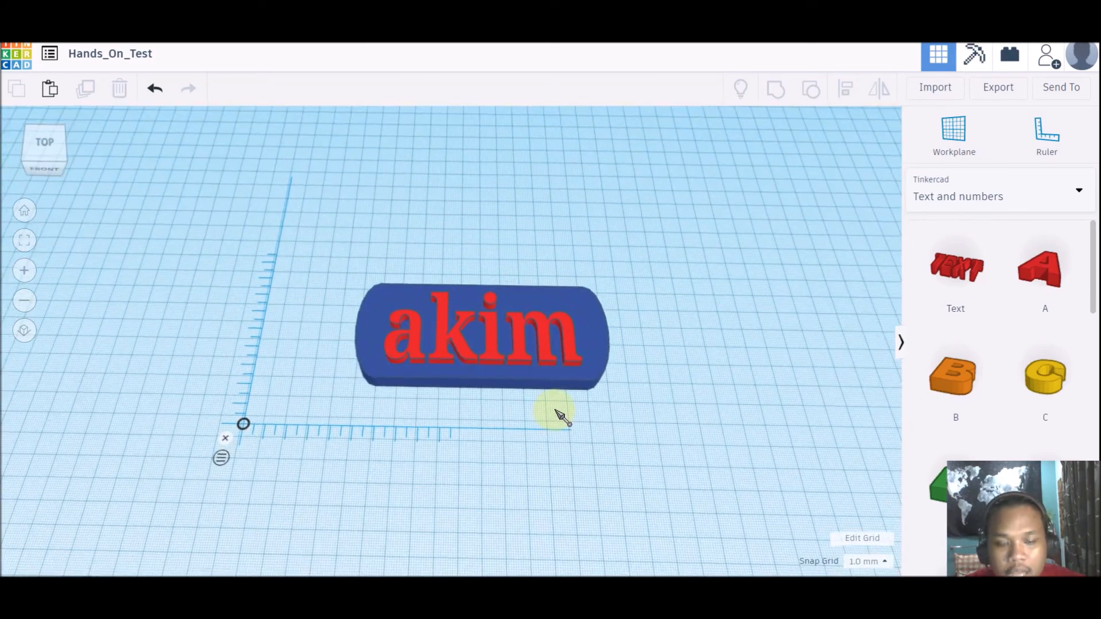
scroll(620, 350, up, 2)
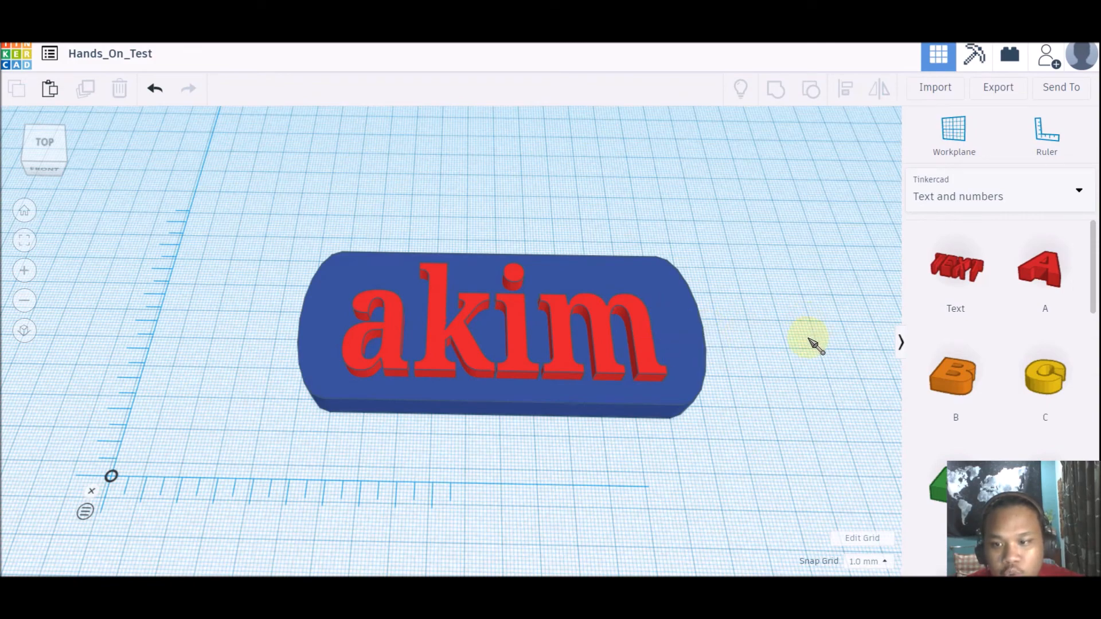
click(1023, 198)
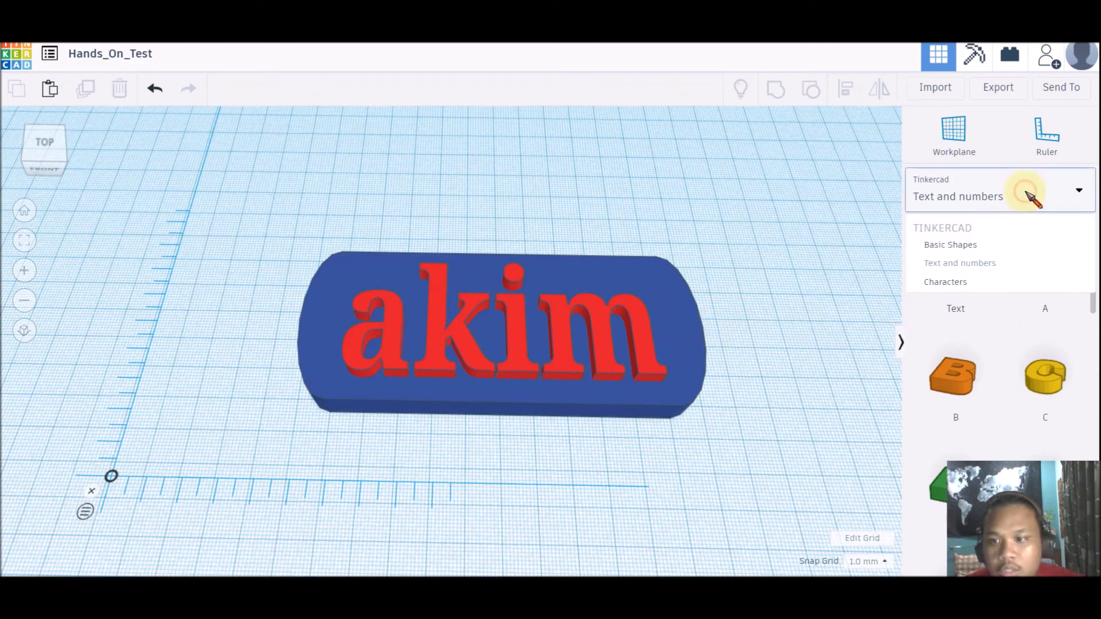
click(950, 248)
drag(1031, 384, 772, 333)
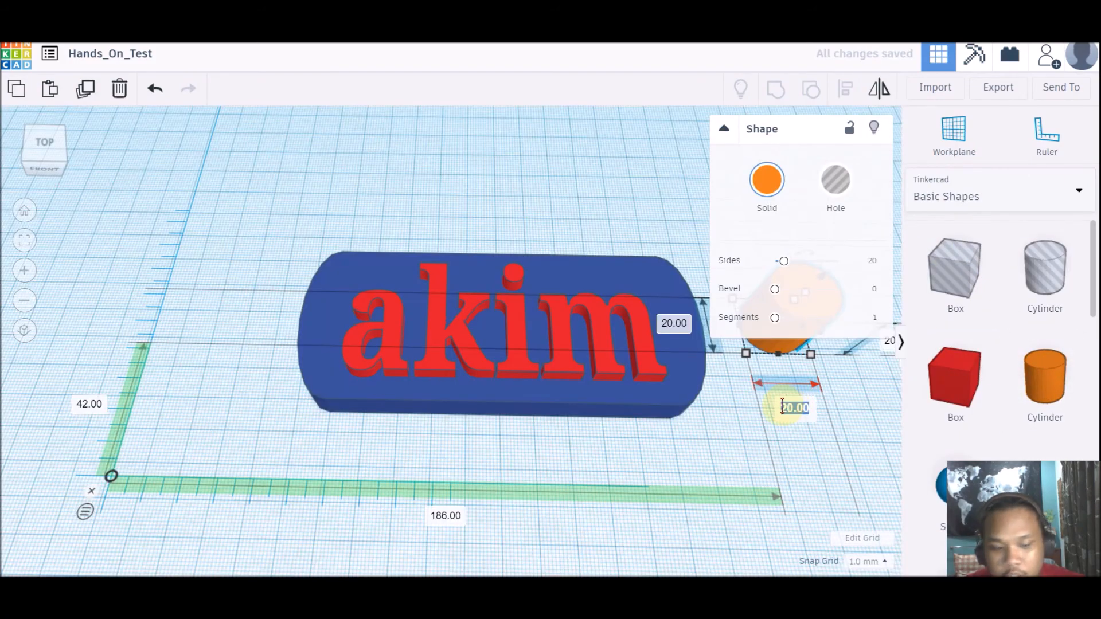
text(10)
key(Return)
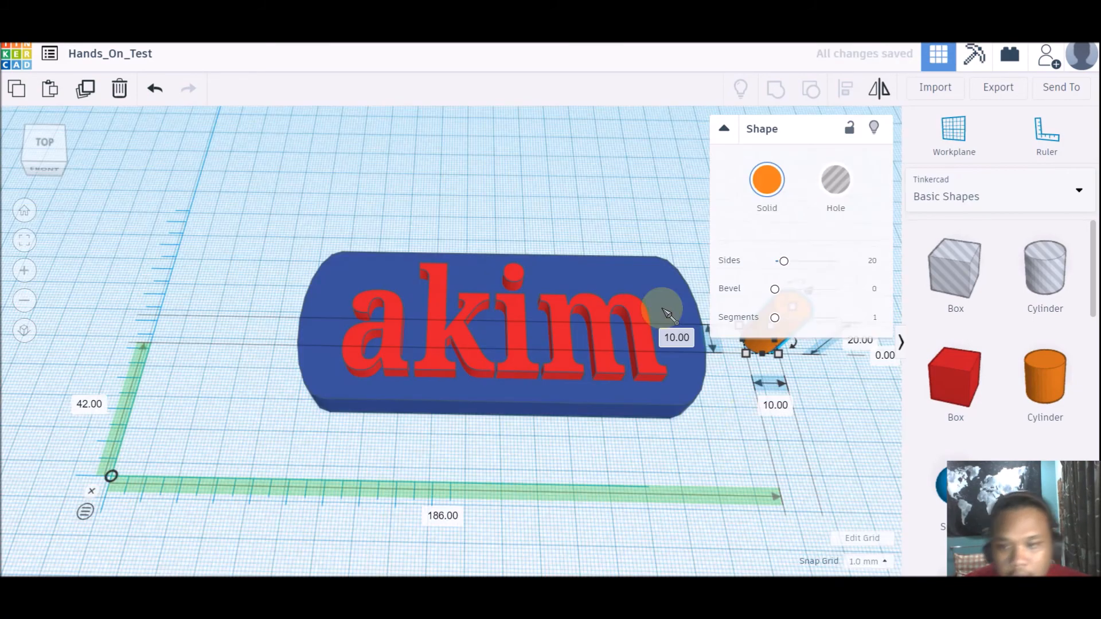
Move the small cylinder onto the slab's right end and align the two at their front-to-back centre.
click(742, 454)
drag(794, 308, 695, 328)
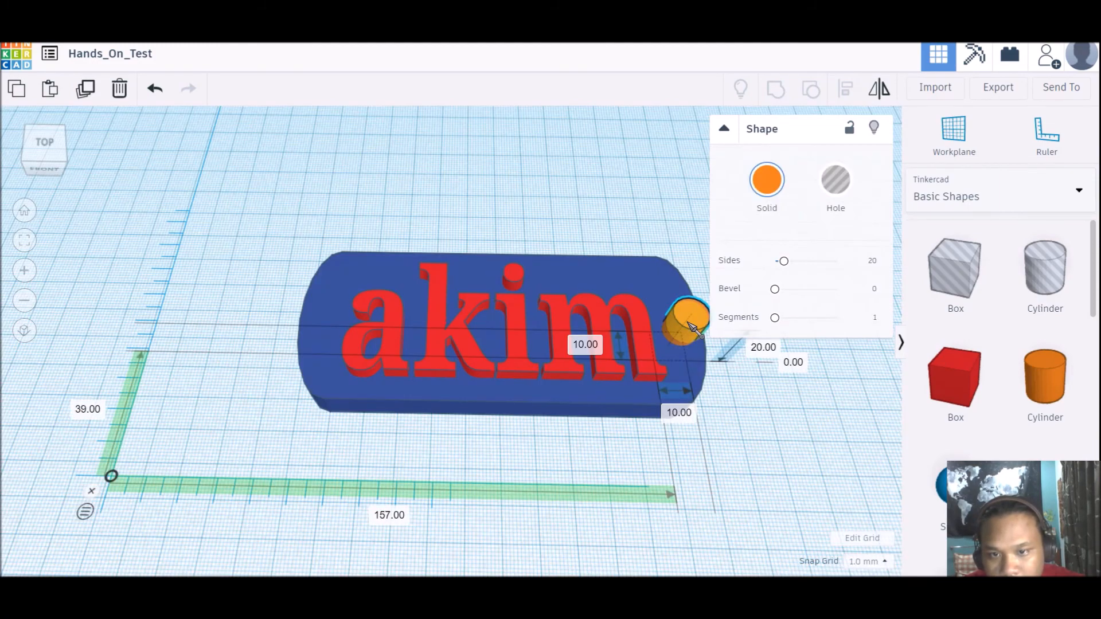
click(730, 392)
click(687, 319)
shift+click(627, 281)
click(848, 89)
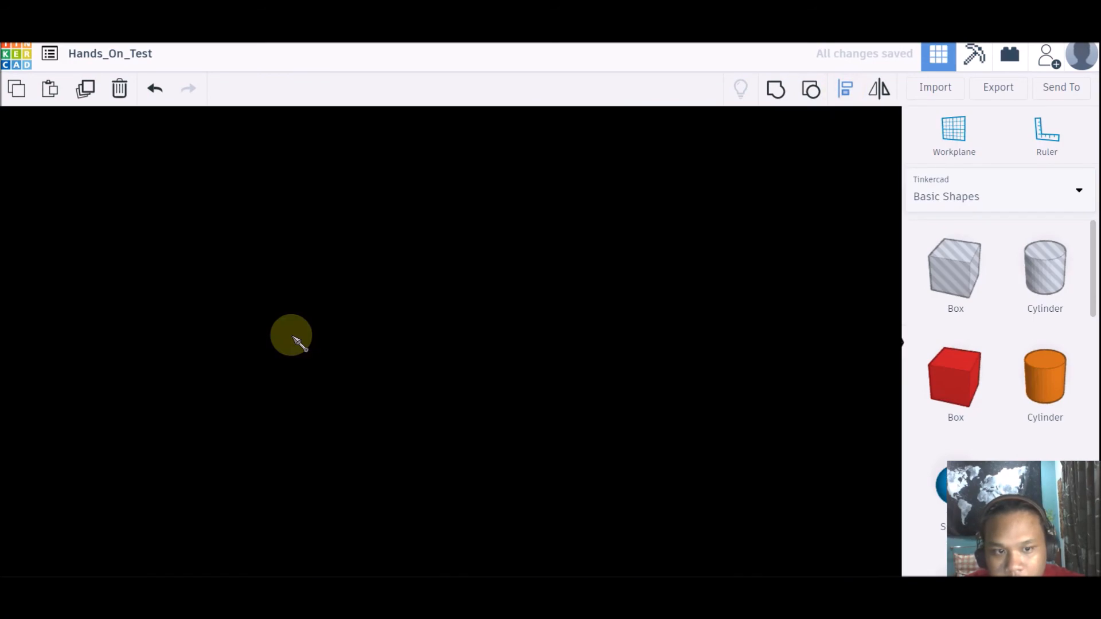
click(290, 335)
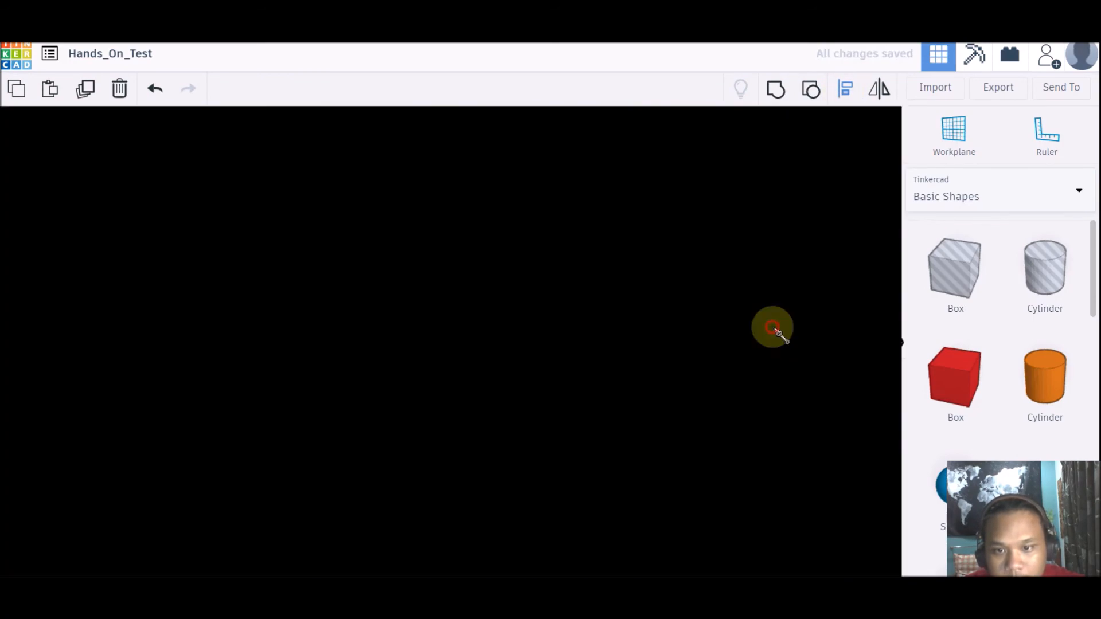
click(772, 327)
Turn the small cylinder into a hole and group it with the slab to cut a keyring opening.
click(691, 315)
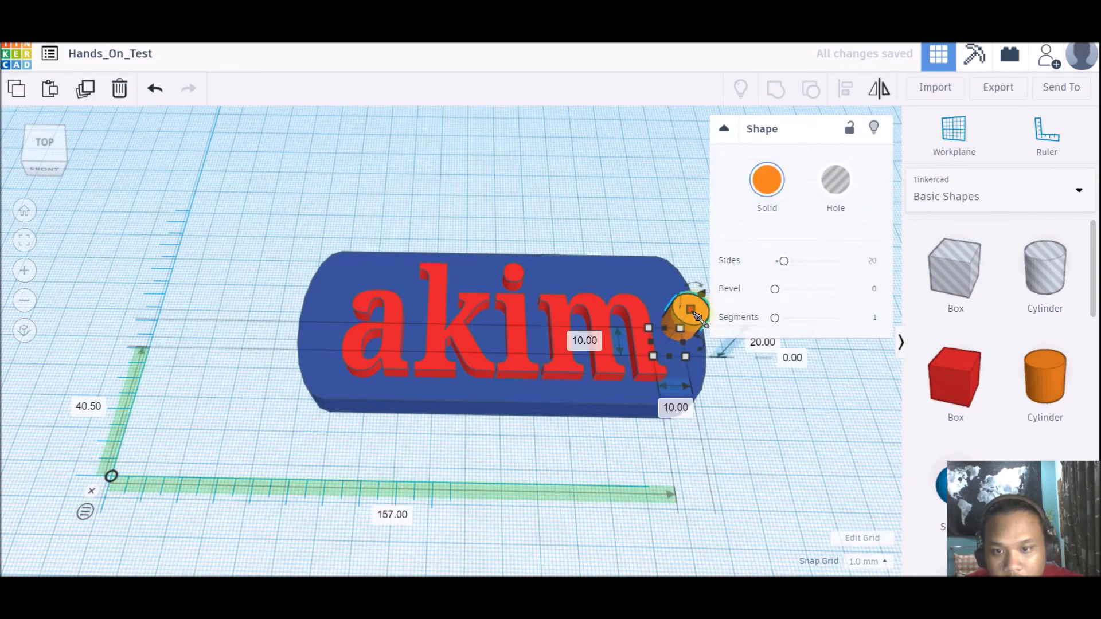
click(796, 424)
right_drag(796, 424, 631, 378)
click(584, 361)
shift+click(595, 314)
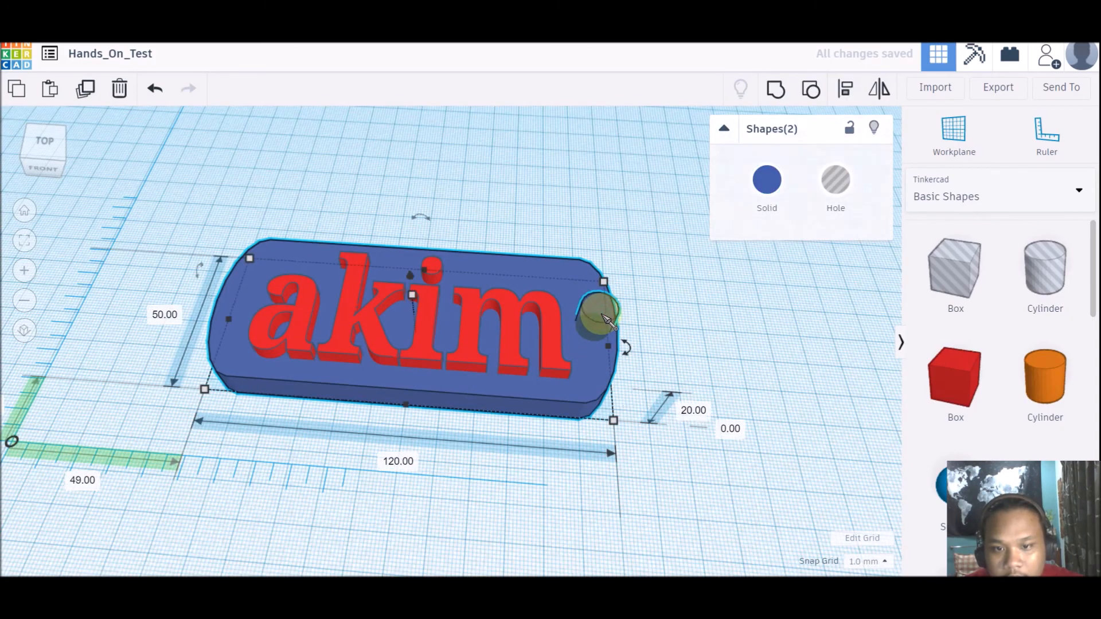
click(781, 92)
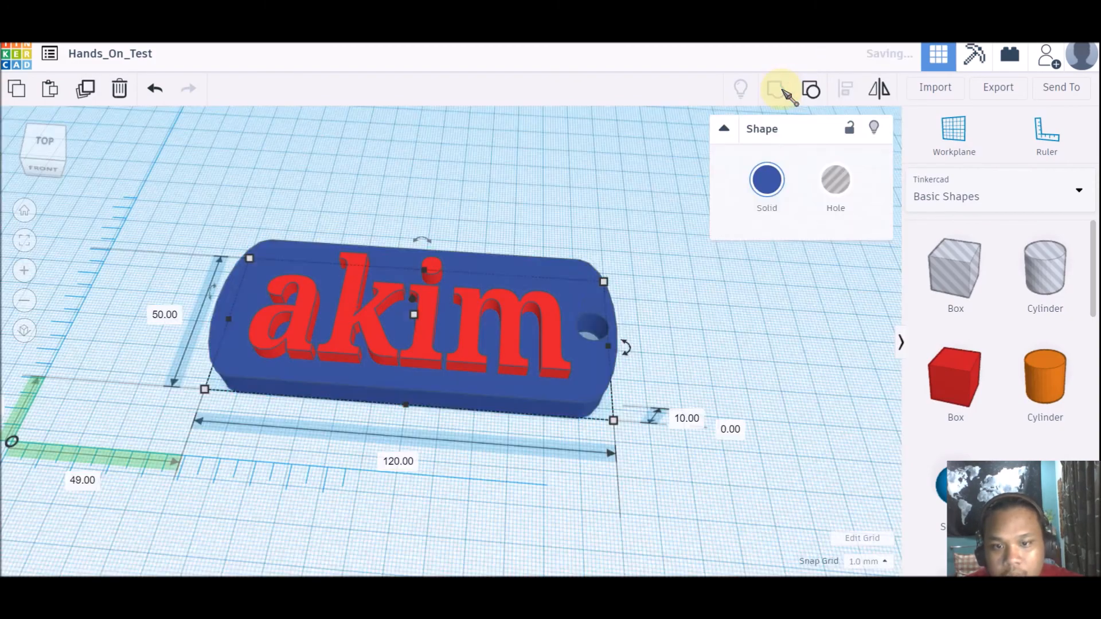
Recolour the text and the slab in the same dark blue and group them into a single tag.
click(701, 327)
right_drag(701, 327, 716, 346)
drag(169, 196, 674, 436)
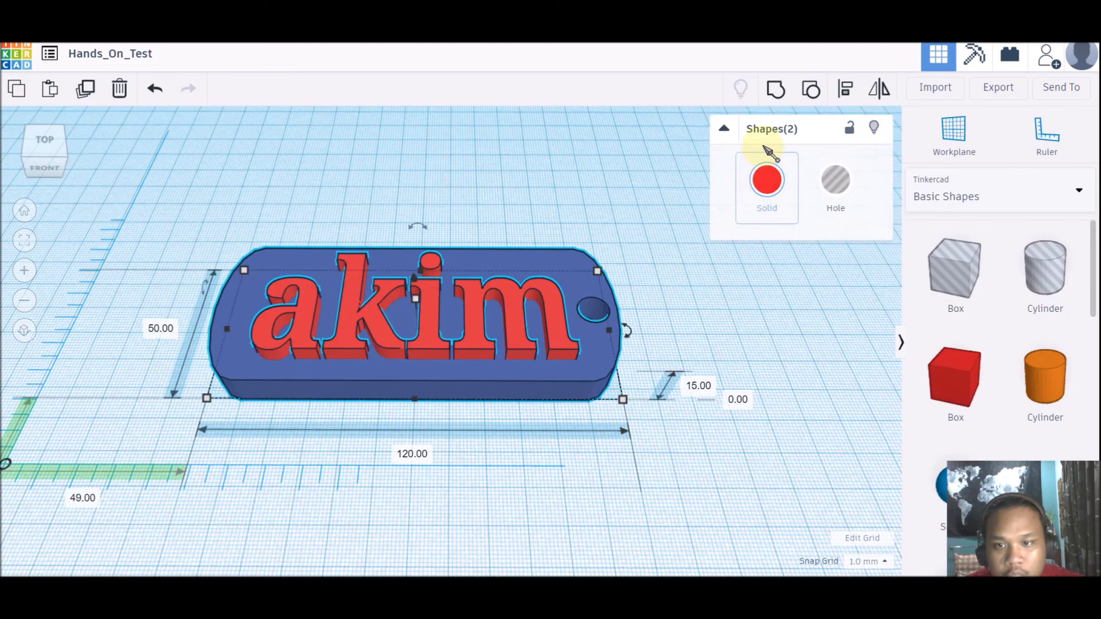
click(777, 178)
click(905, 314)
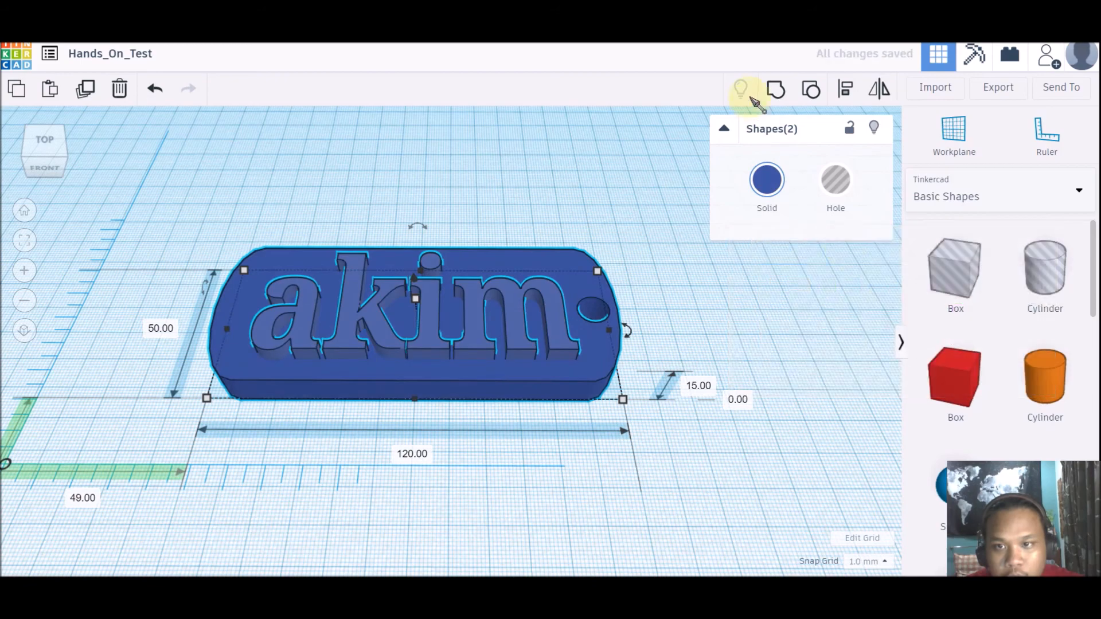
click(777, 89)
click(637, 230)
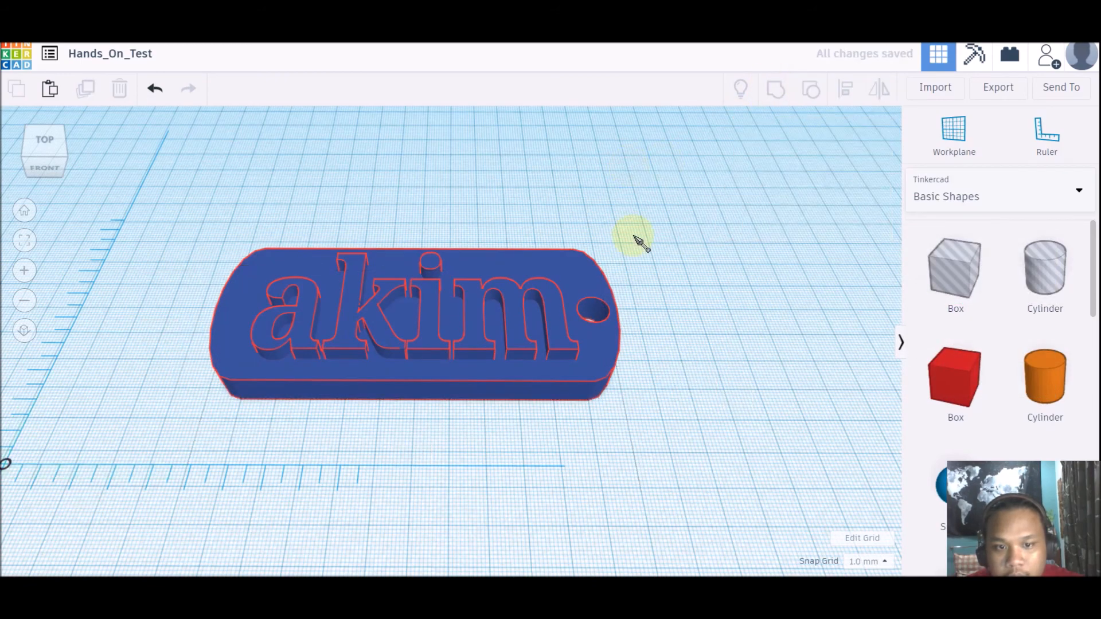
right_drag(681, 254, 610, 305)
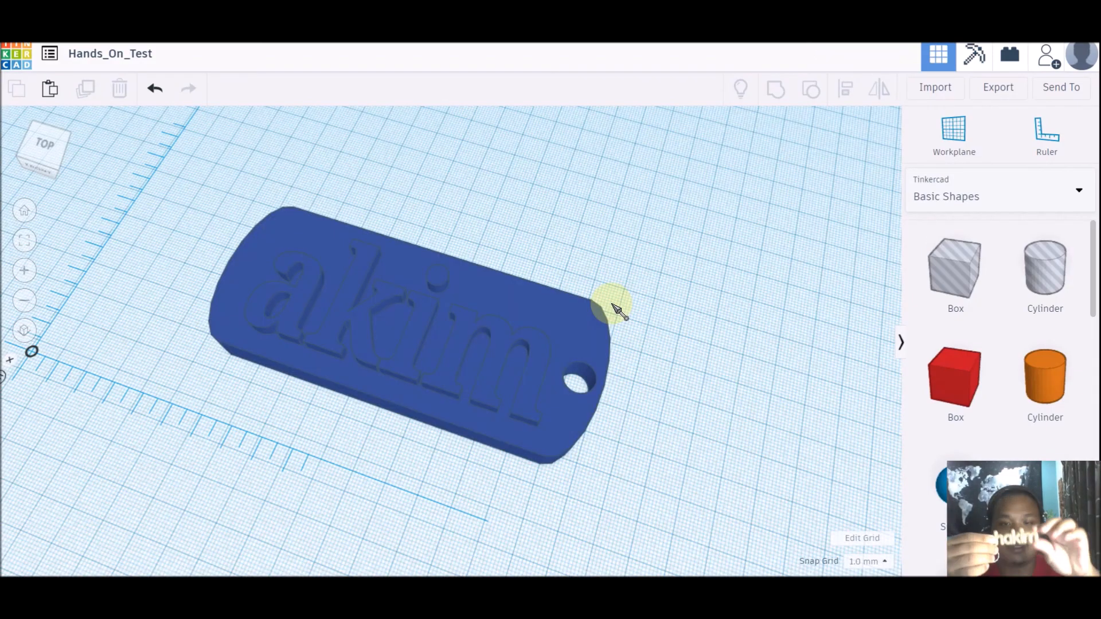
right_drag(596, 316, 760, 286)
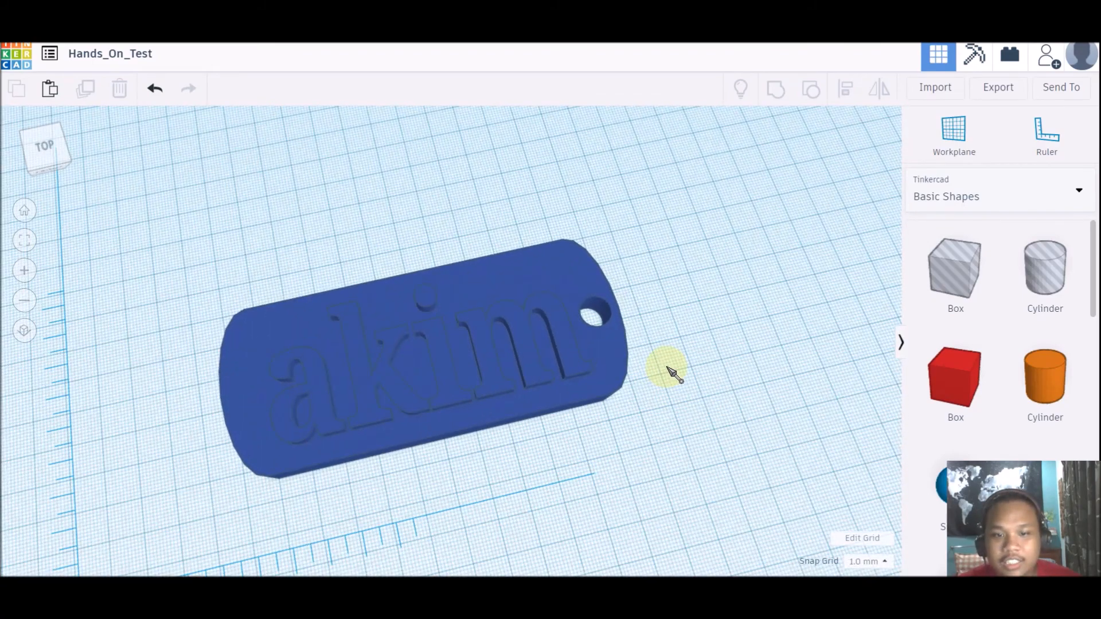
Select the grouped name tag and resize its footprint to about 130 mm long and 38.5 mm wide, keeping its height.
drag(243, 238, 811, 452)
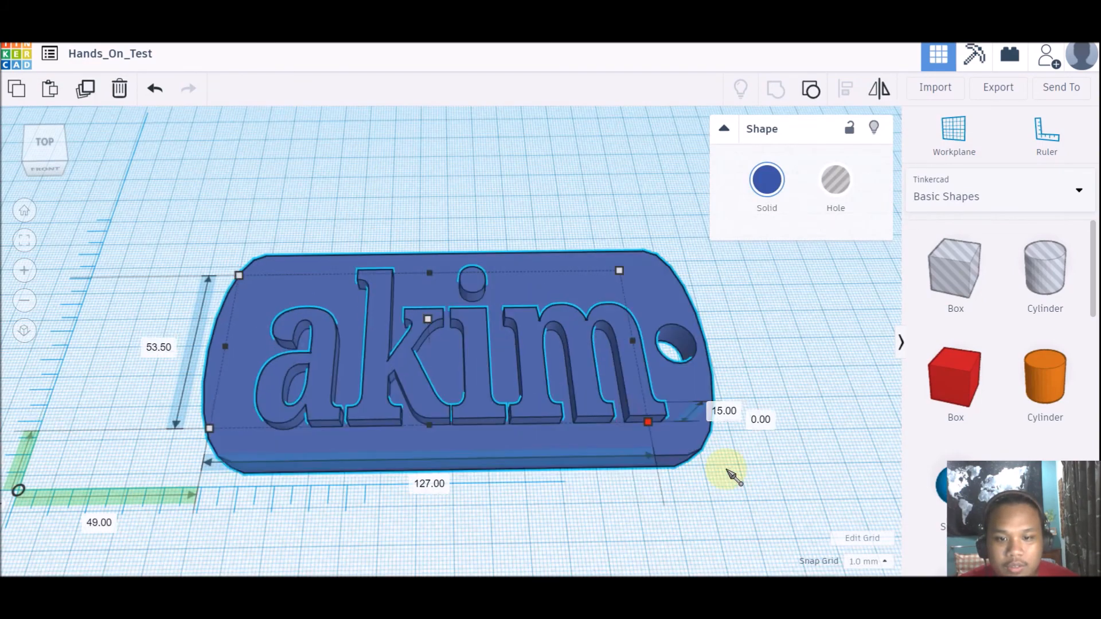
drag(733, 475, 613, 374)
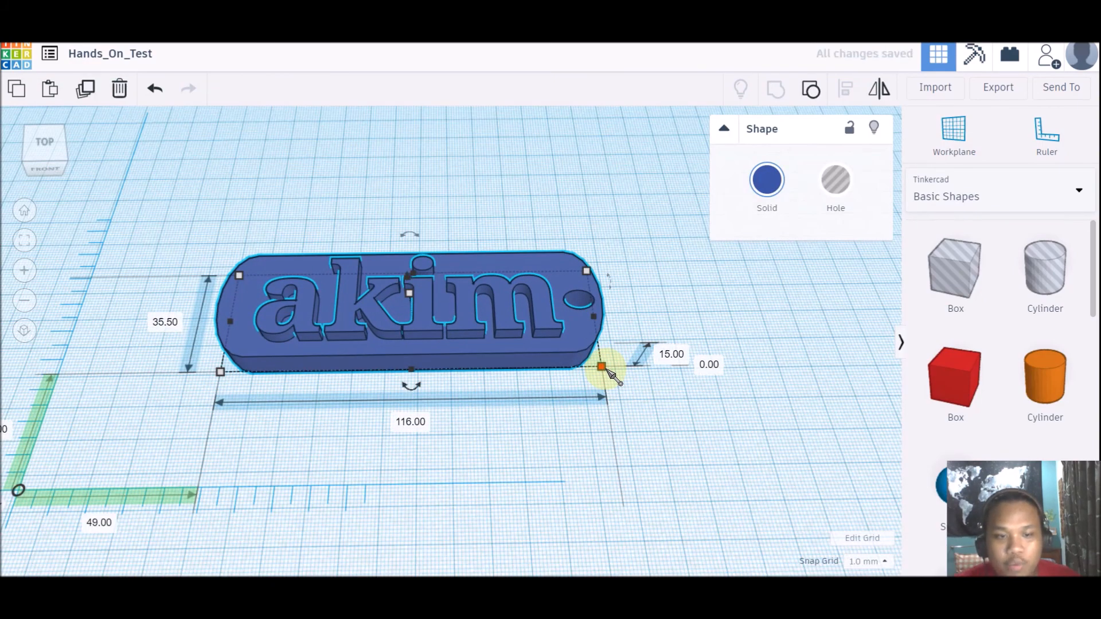
right_drag(617, 342, 632, 390)
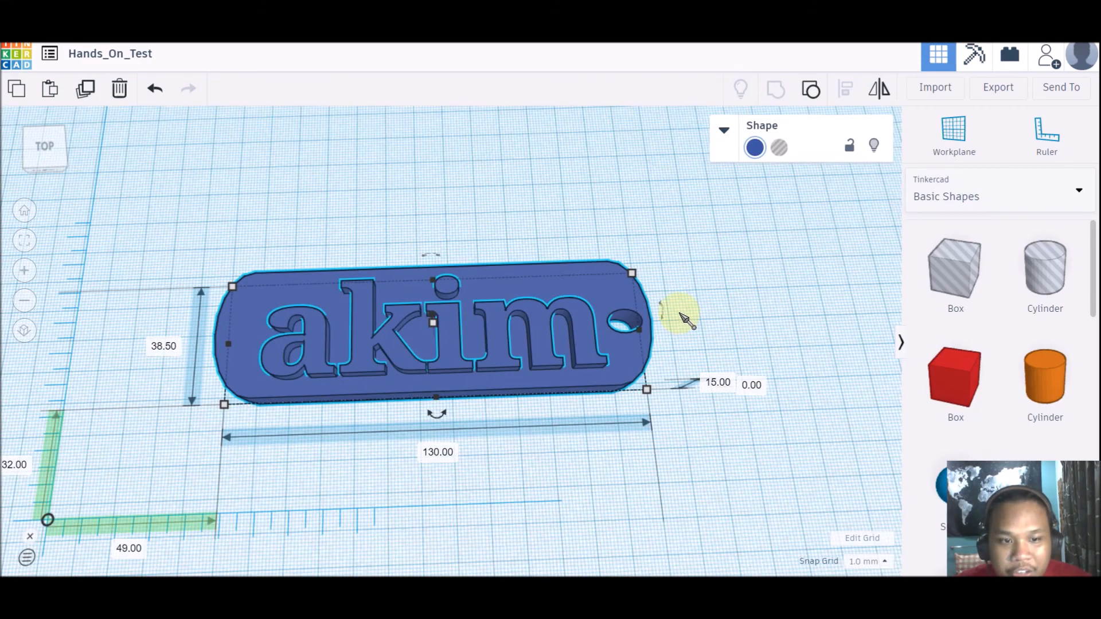
mouse_move(651, 395)
mouse_down()
mouse_move(668, 419)
mouse_move(686, 409)
mouse_move(680, 426)
mouse_move(613, 393)
mouse_move(641, 386)
mouse_move(645, 402)
mouse_up()
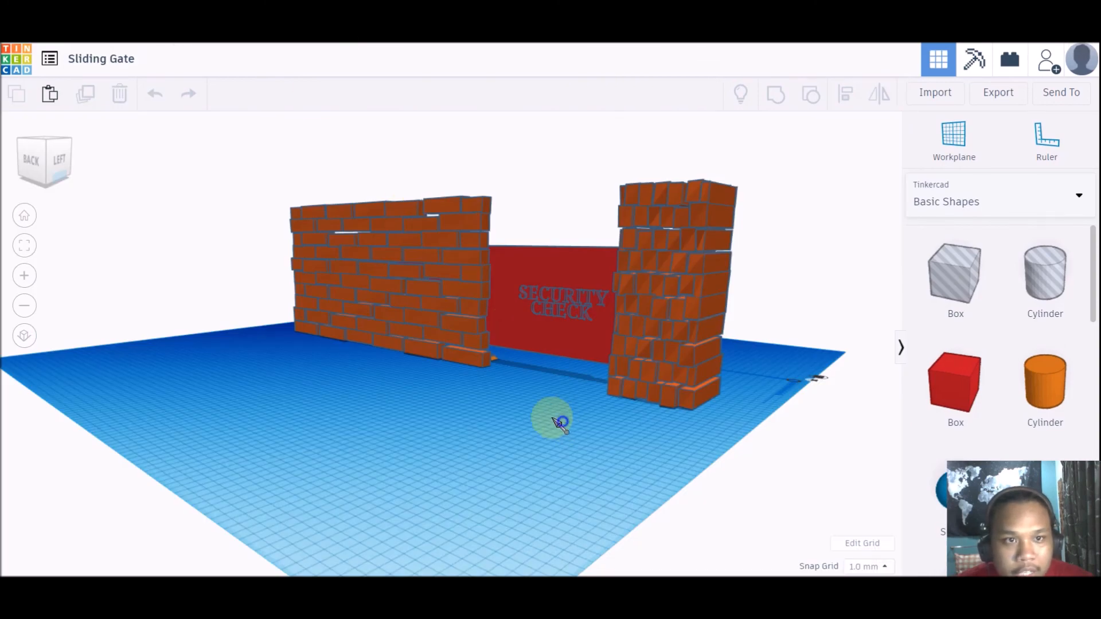
Examine the Sliding Gate design from all sides, including the gear rack, rollers, motor box, control box, brick walls and security check panel.
right_drag(519, 434, 478, 436)
scroll(429, 403, up, 10)
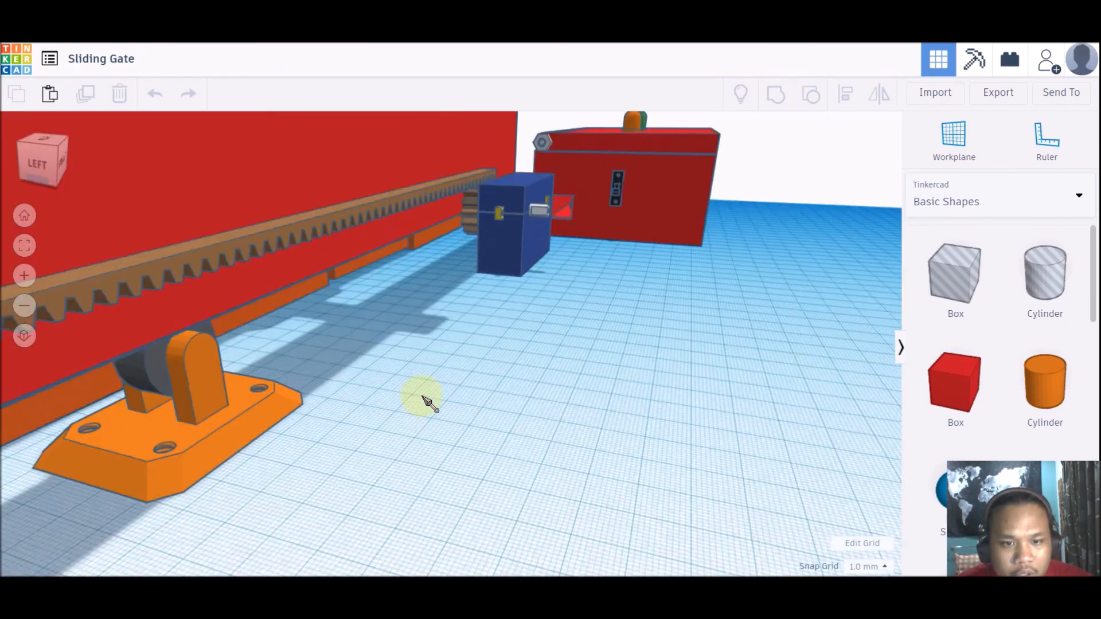
right_drag(430, 388, 445, 152)
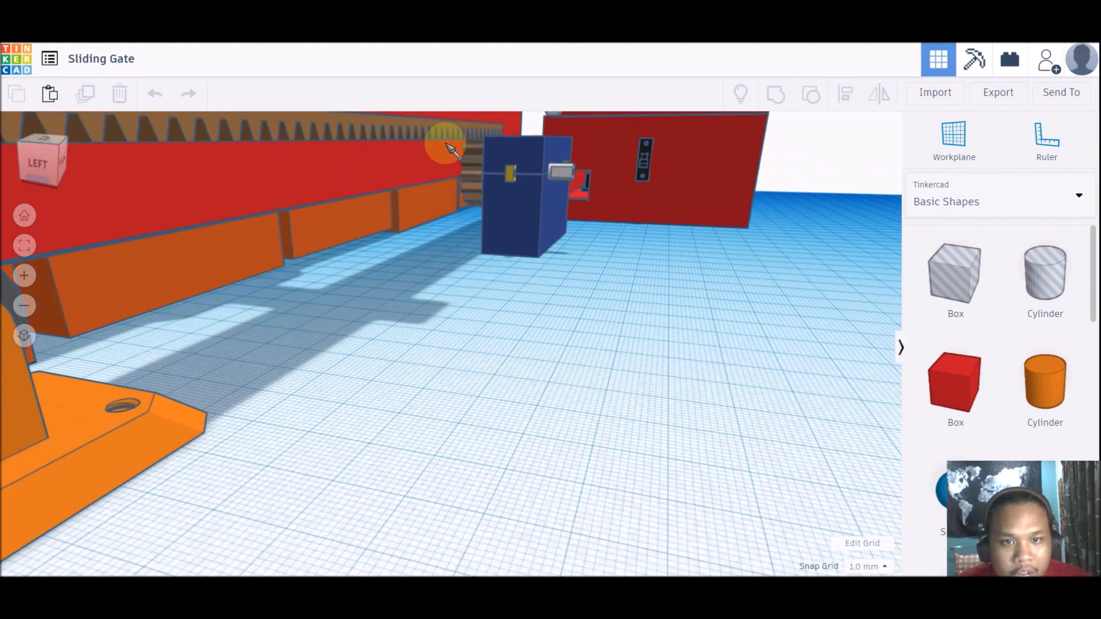
right_drag(334, 371, 370, 365)
scroll(370, 366, down, 5)
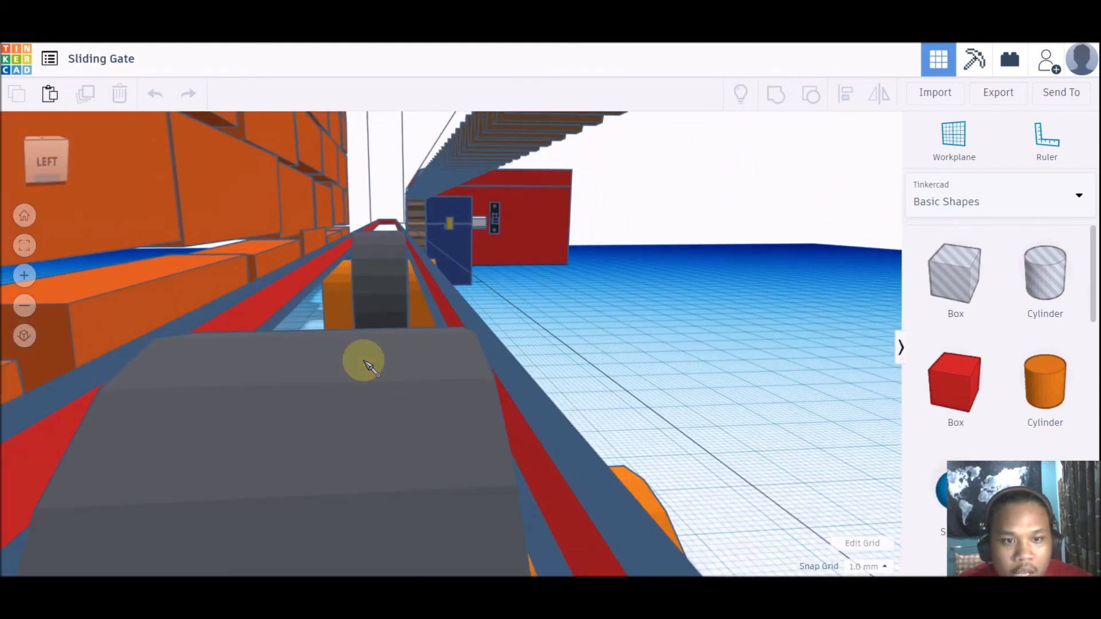
right_drag(585, 436, 385, 148)
right_drag(512, 345, 500, 322)
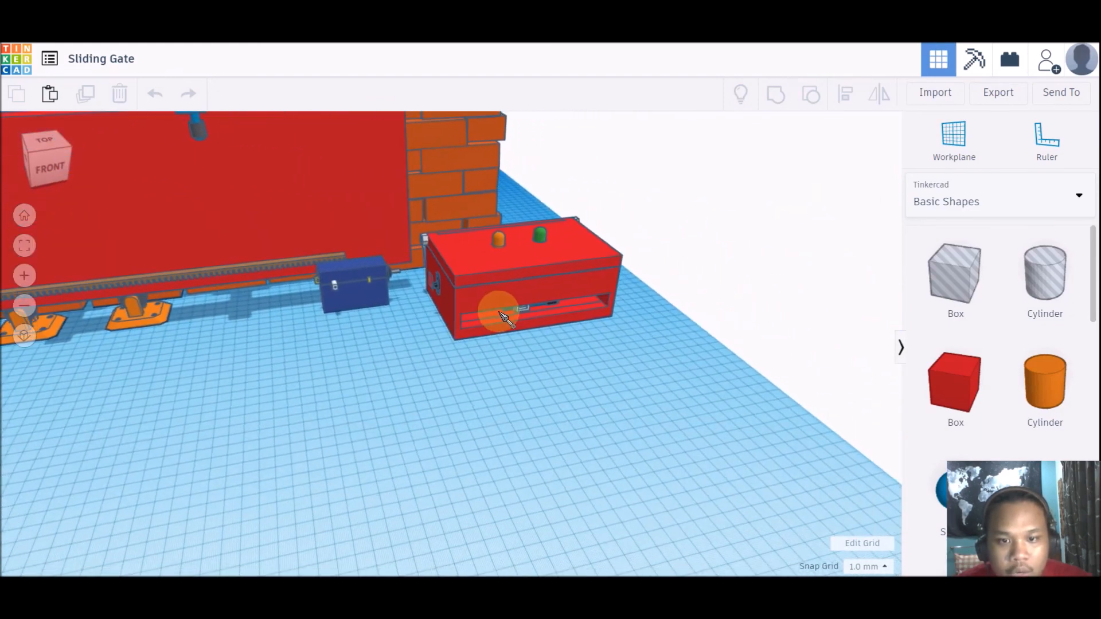
scroll(595, 288, up, 5)
middle_drag(595, 340, 381, 434)
right_drag(380, 434, 438, 411)
scroll(438, 409, down, 6)
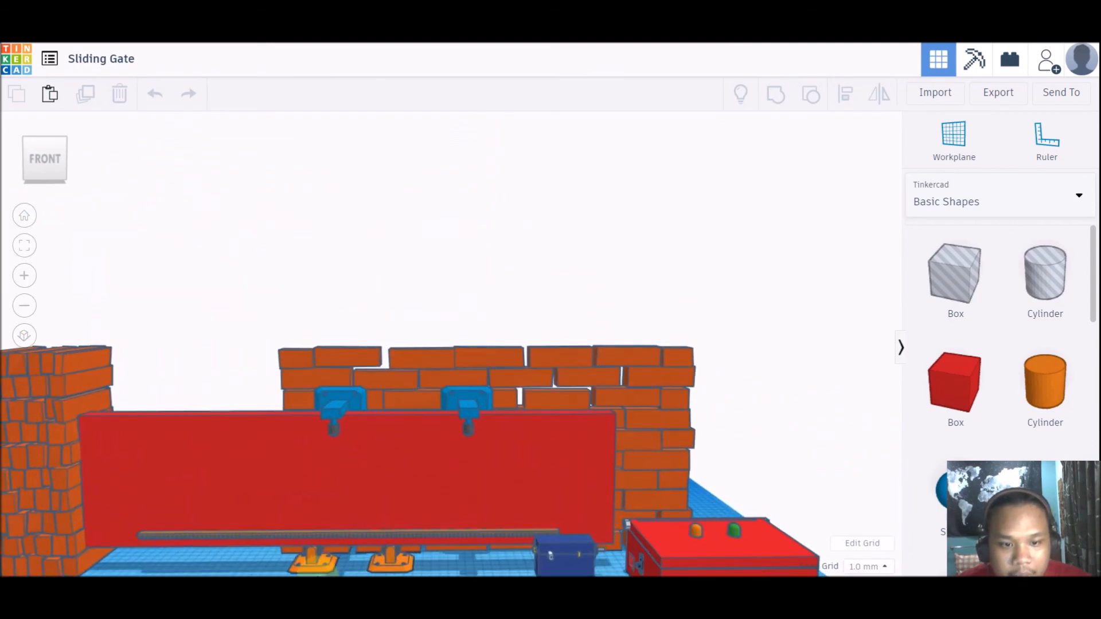
right_drag(254, 554, 720, 467)
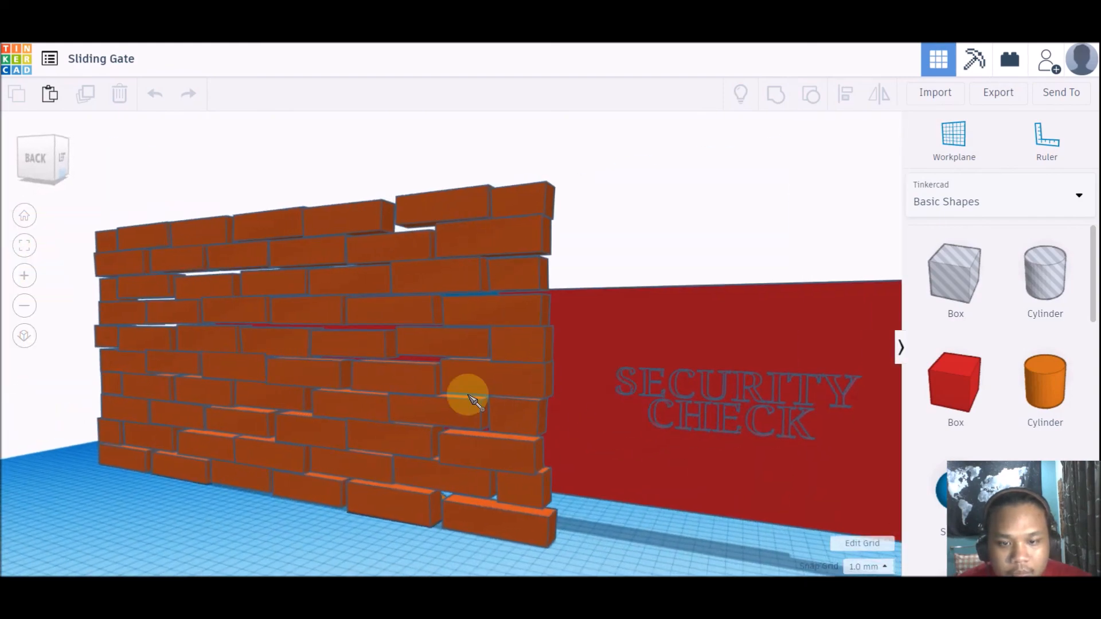
right_drag(468, 410, 181, 521)
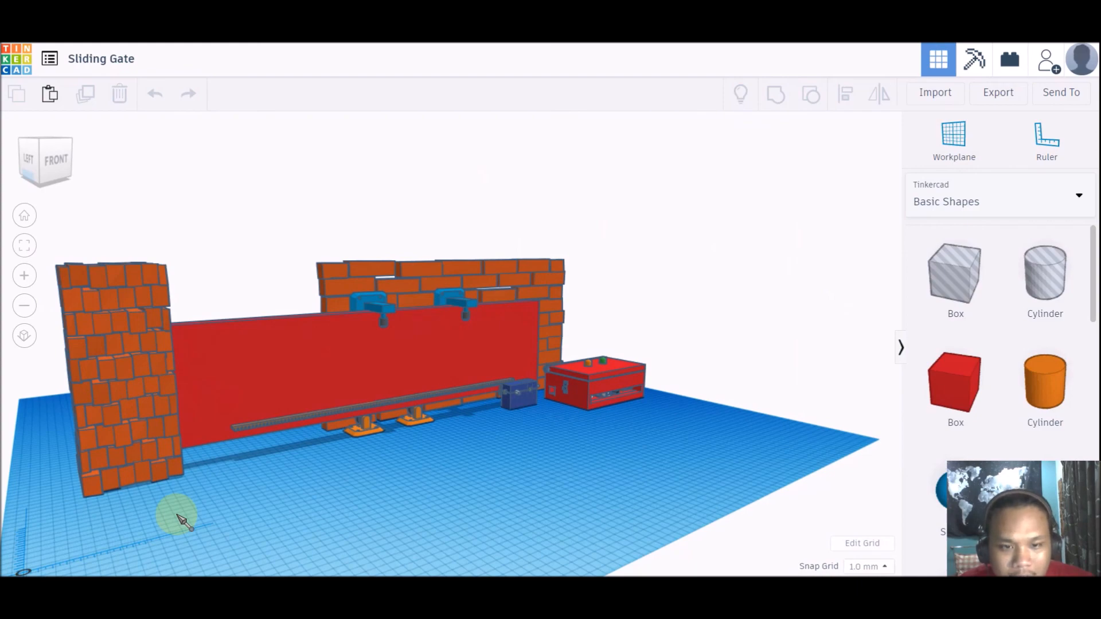
right_drag(386, 491, 757, 487)
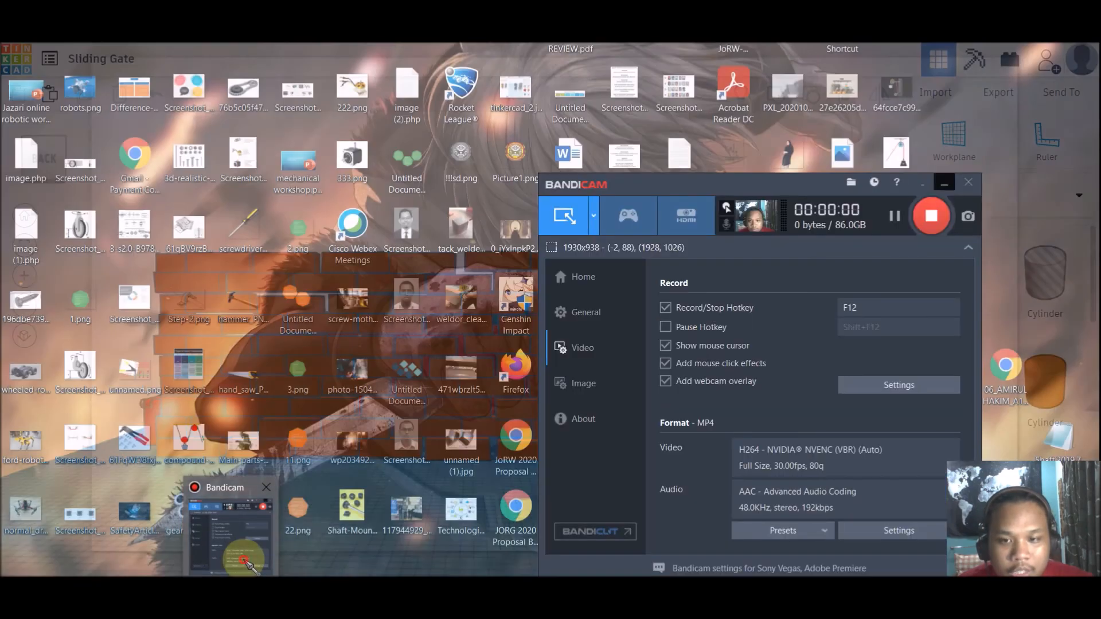
click(246, 563)
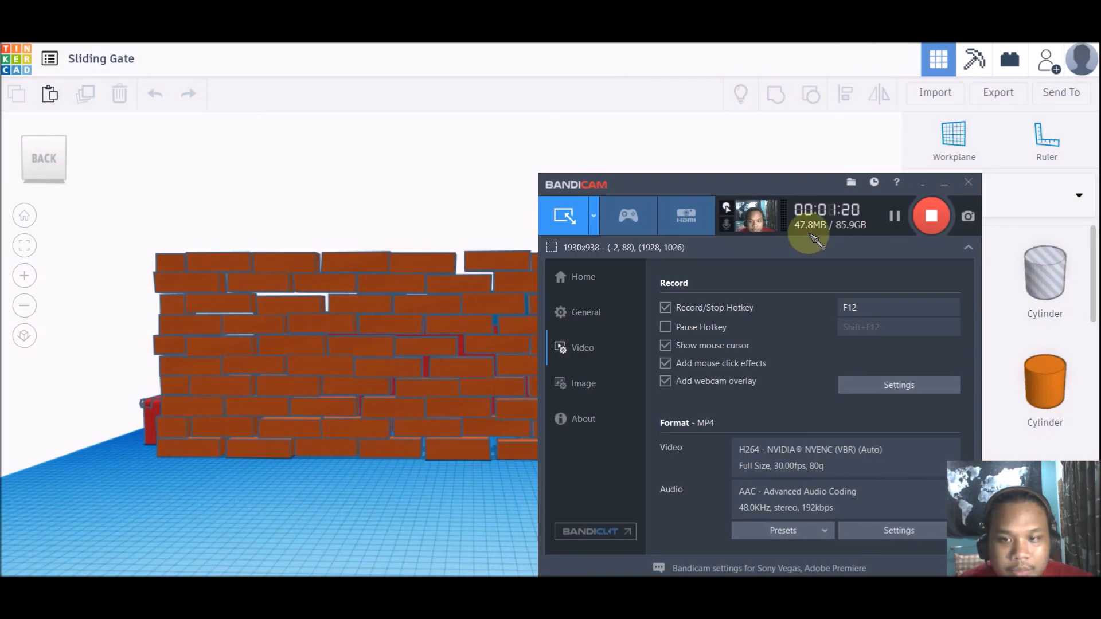